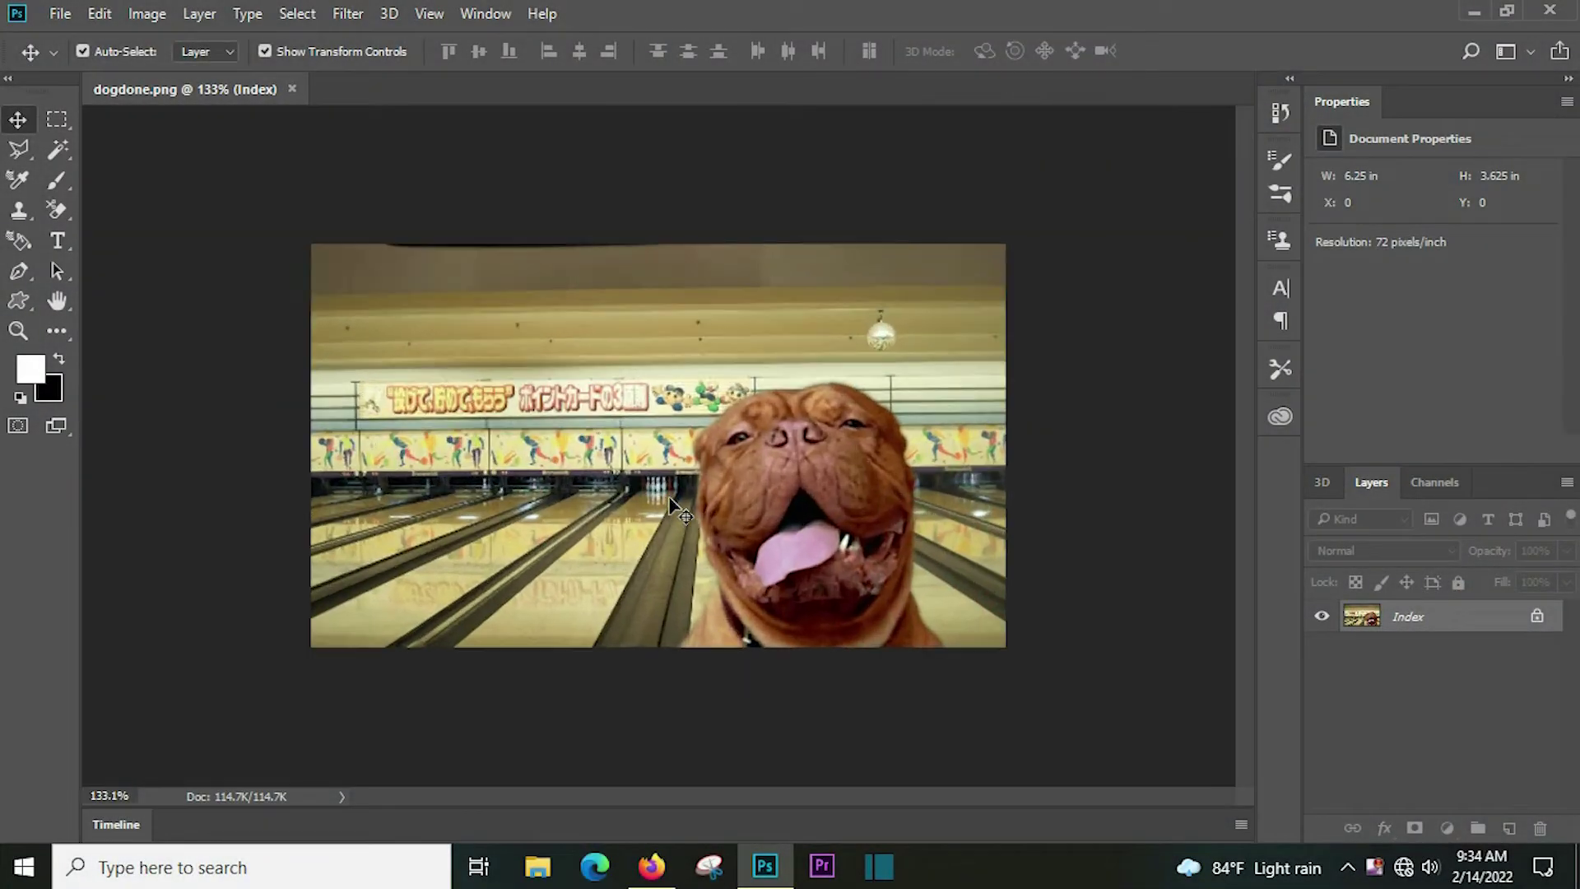
Step: Change the dog photo's mode from Indexed Color to RGB Color
{"action": "scroll", "coordinate": [672, 501], "scroll_direction": "up", "scroll_amount": 1}
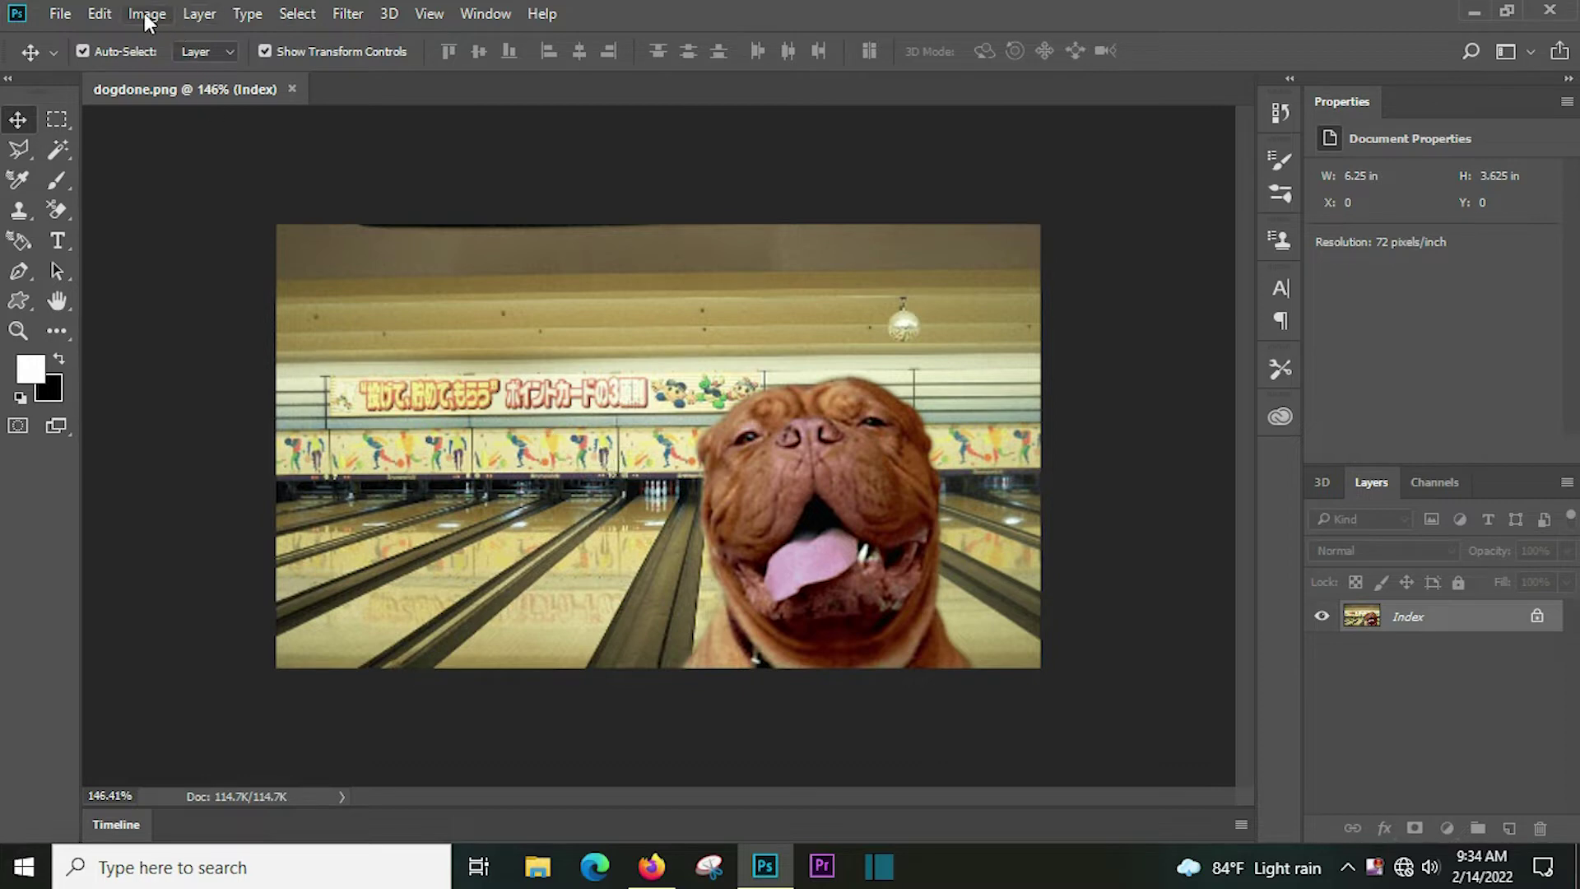
{"action": "left_click", "coordinate": [147, 16]}
{"action": "mouse_move", "coordinate": [161, 40]}
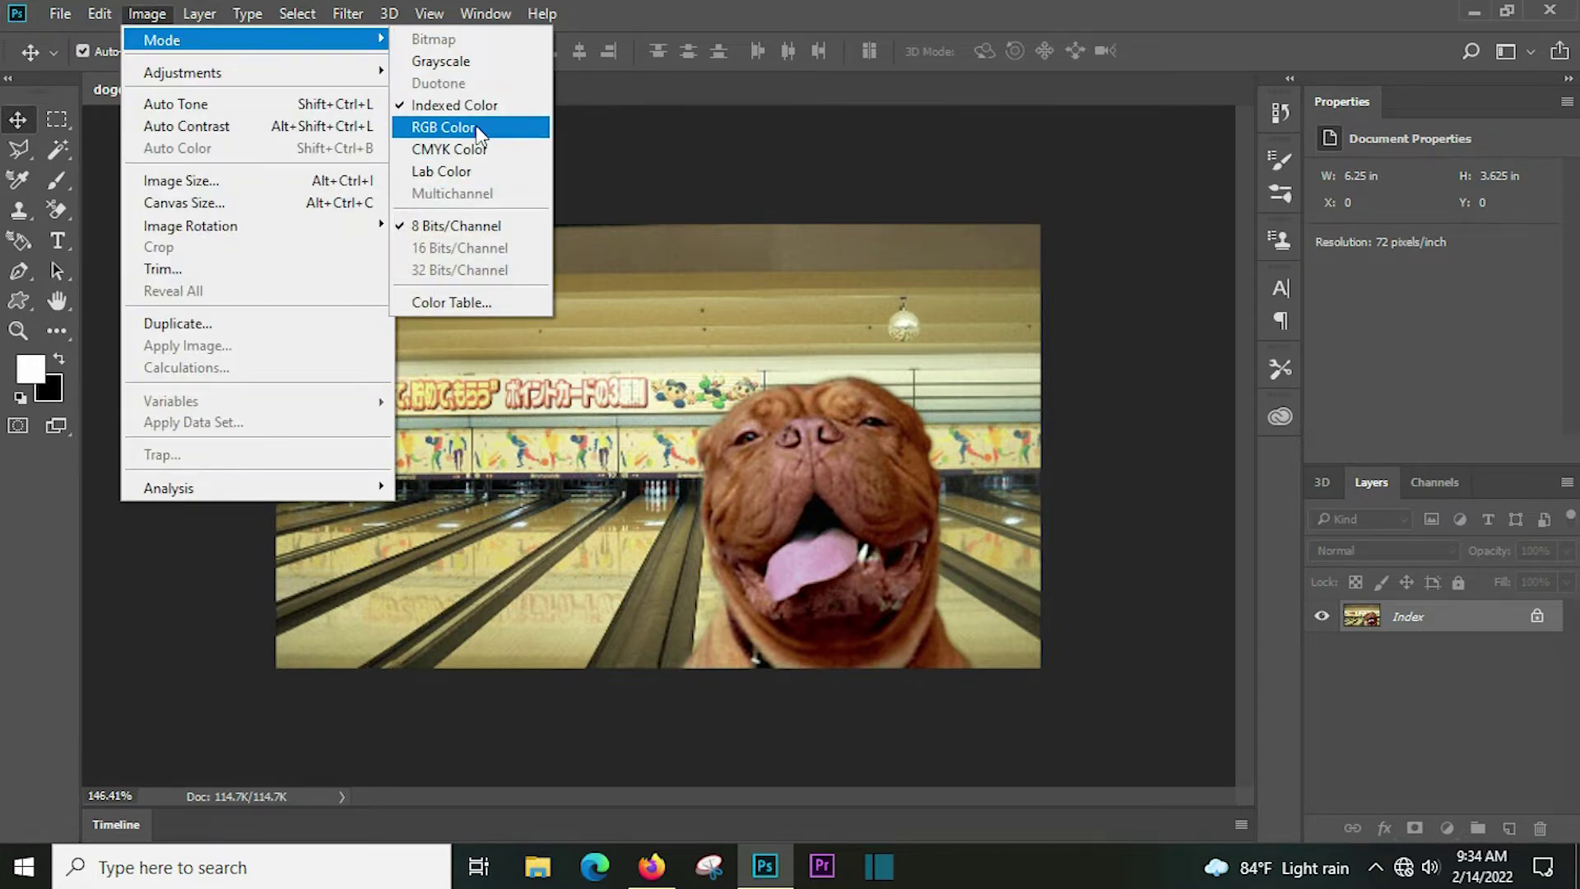
{"action": "left_click", "coordinate": [475, 128]}
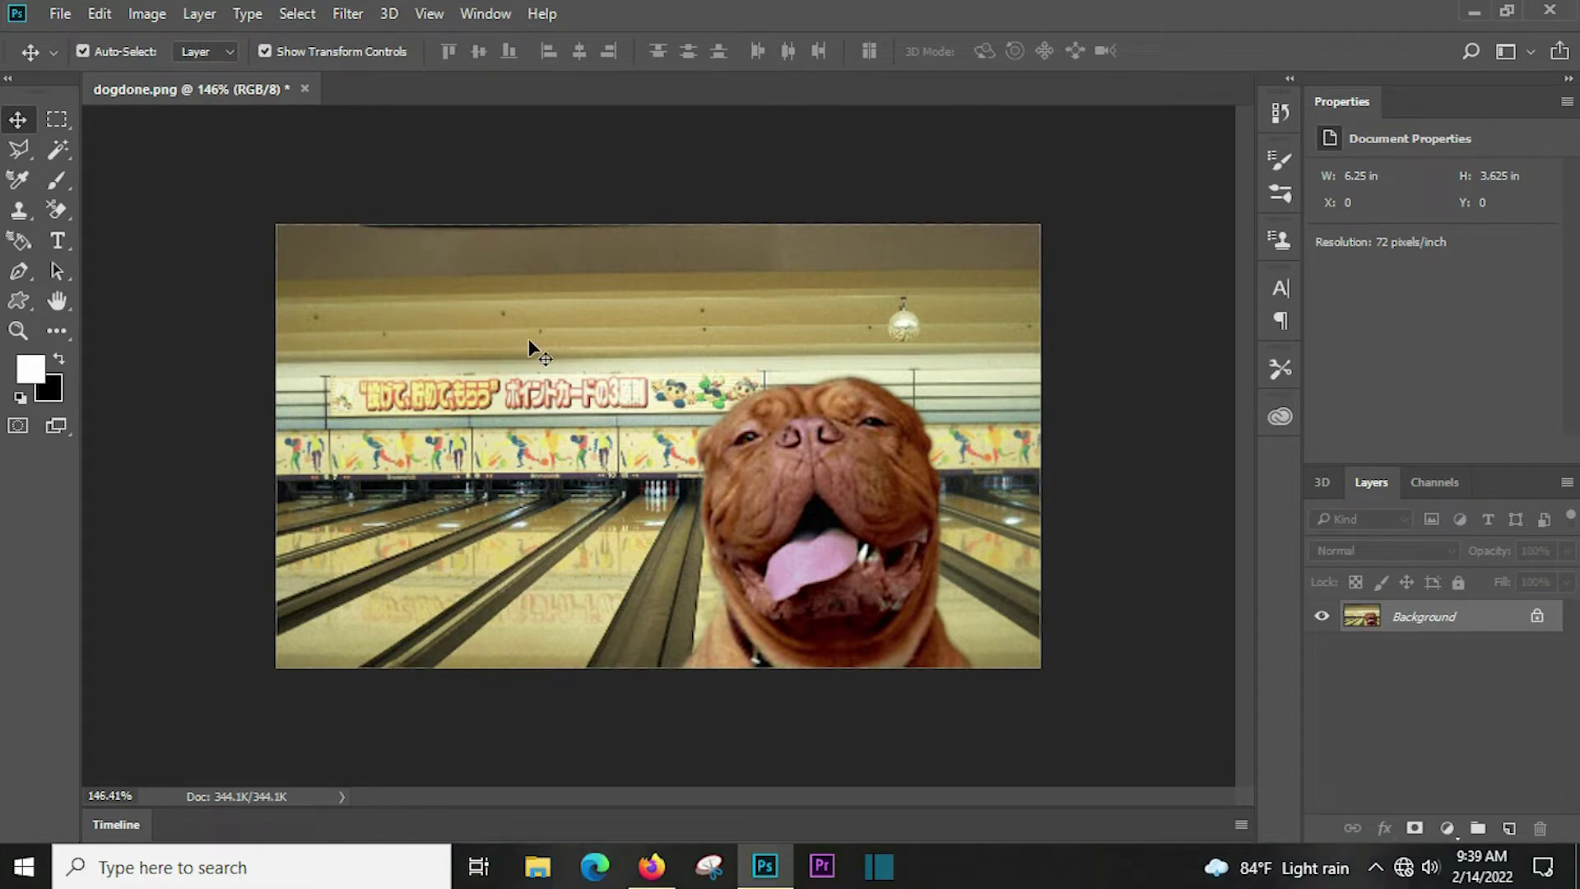
{"action": "left_click", "coordinate": [298, 16]}
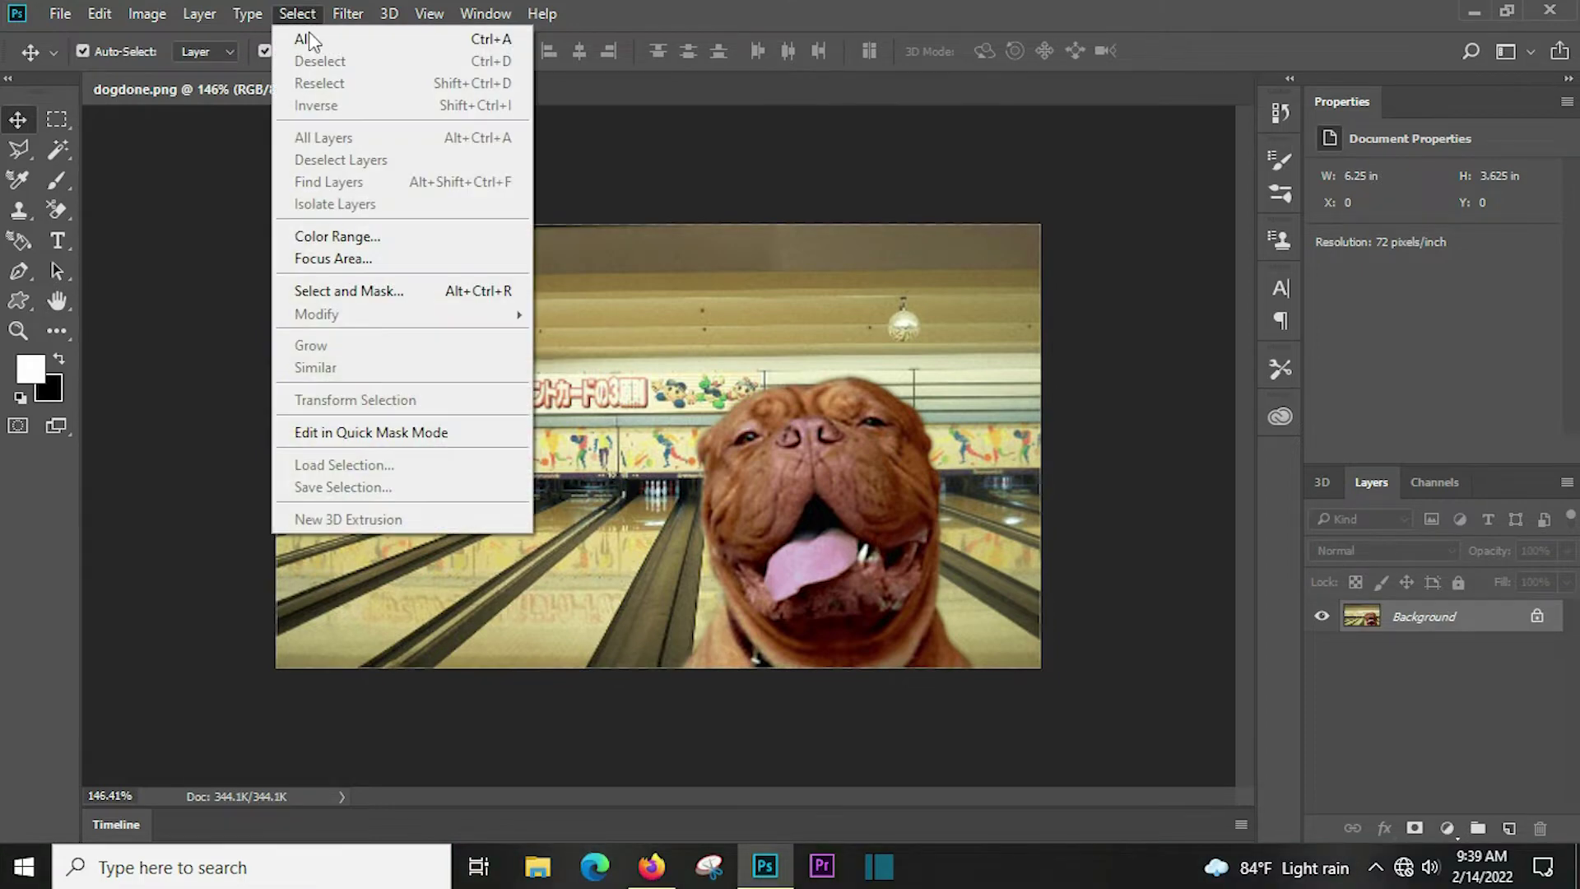
Step: Open Select and Mask with the Onion Skin preview at 45% transparency
{"action": "left_click", "coordinate": [394, 293]}
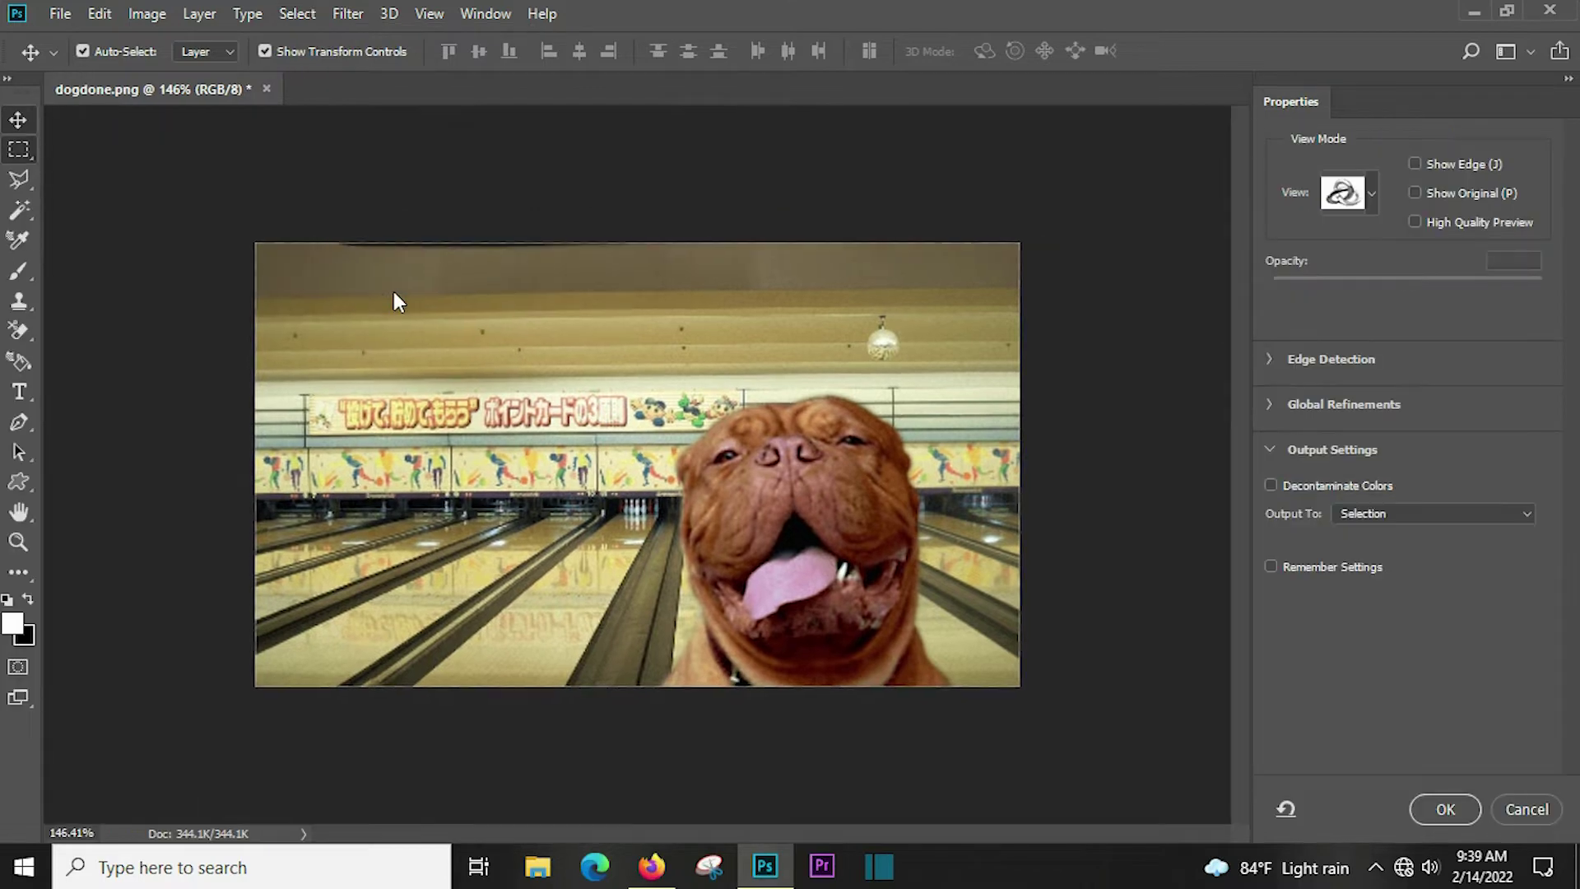
{"action": "left_click", "coordinate": [1372, 193]}
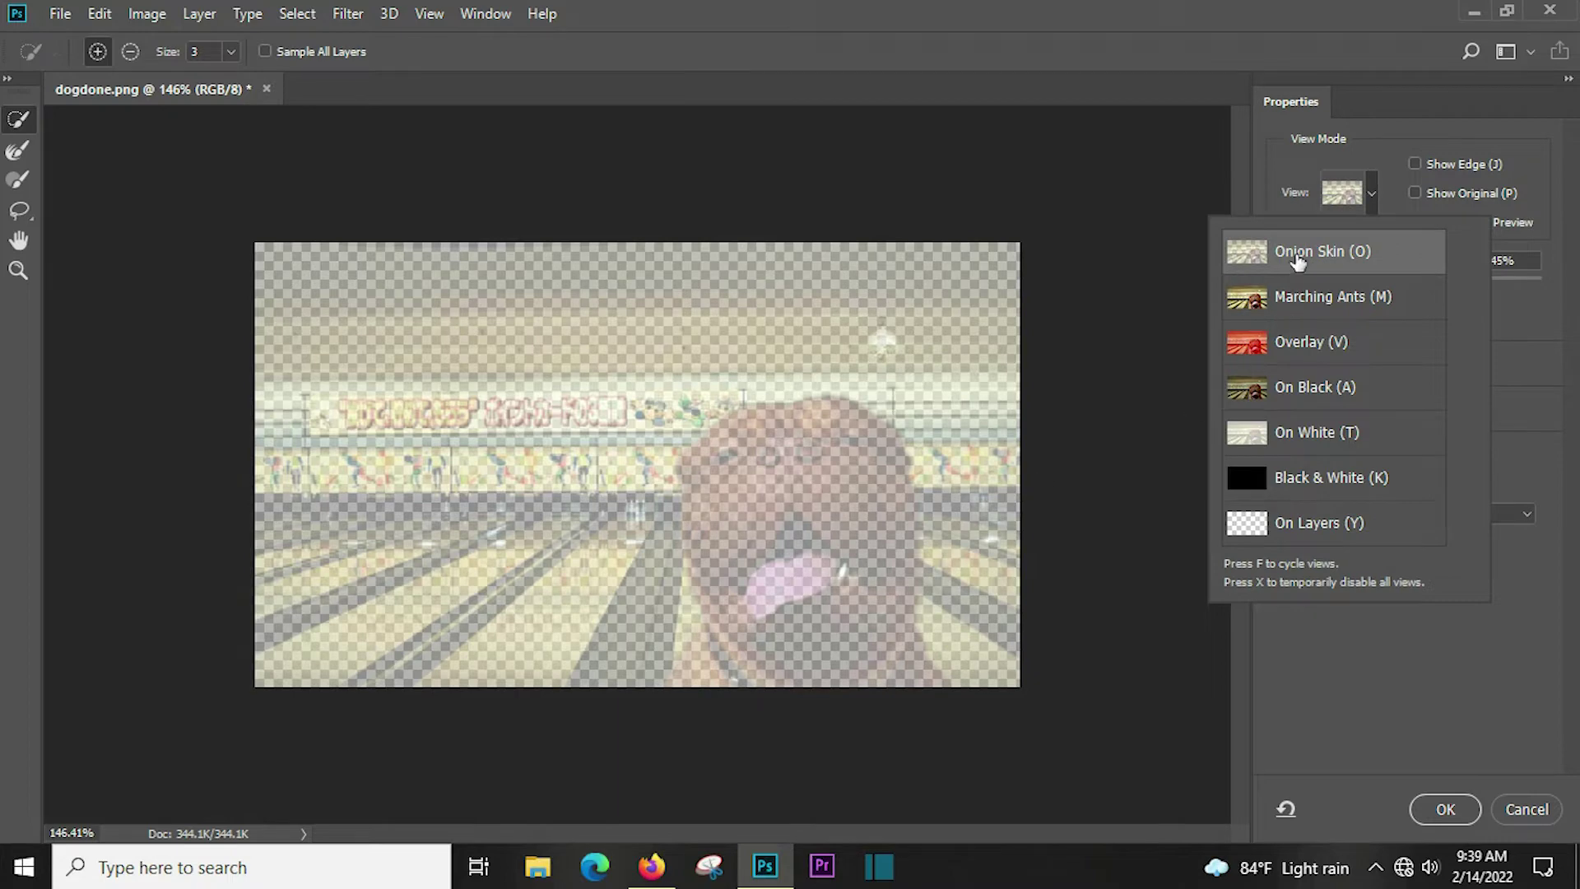
{"action": "left_click", "coordinate": [1341, 251]}
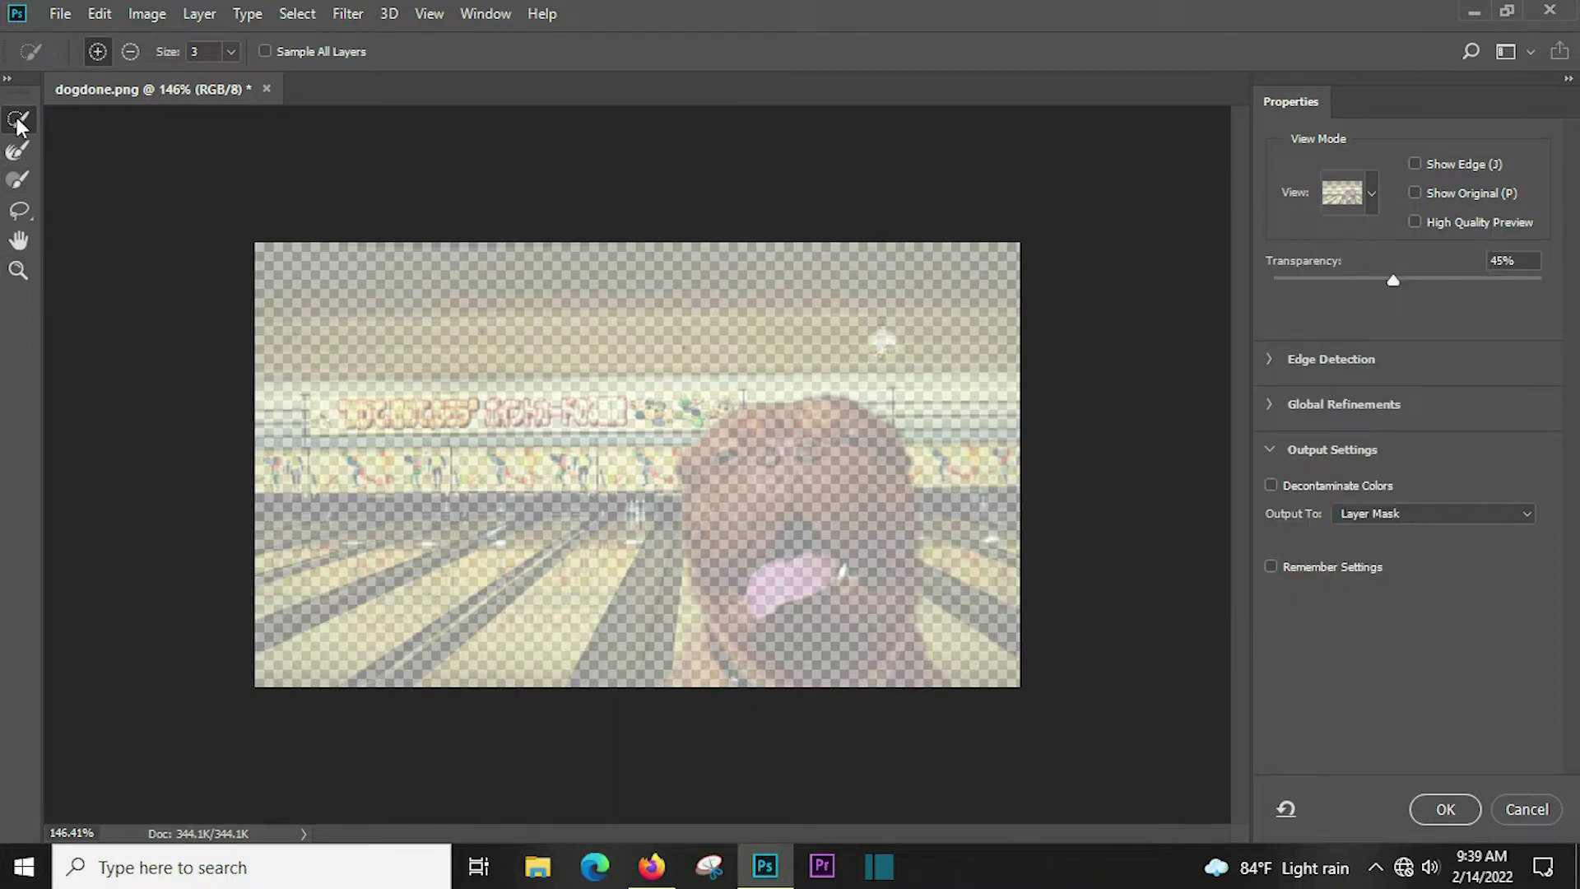
{"action": "left_click", "coordinate": [232, 51]}
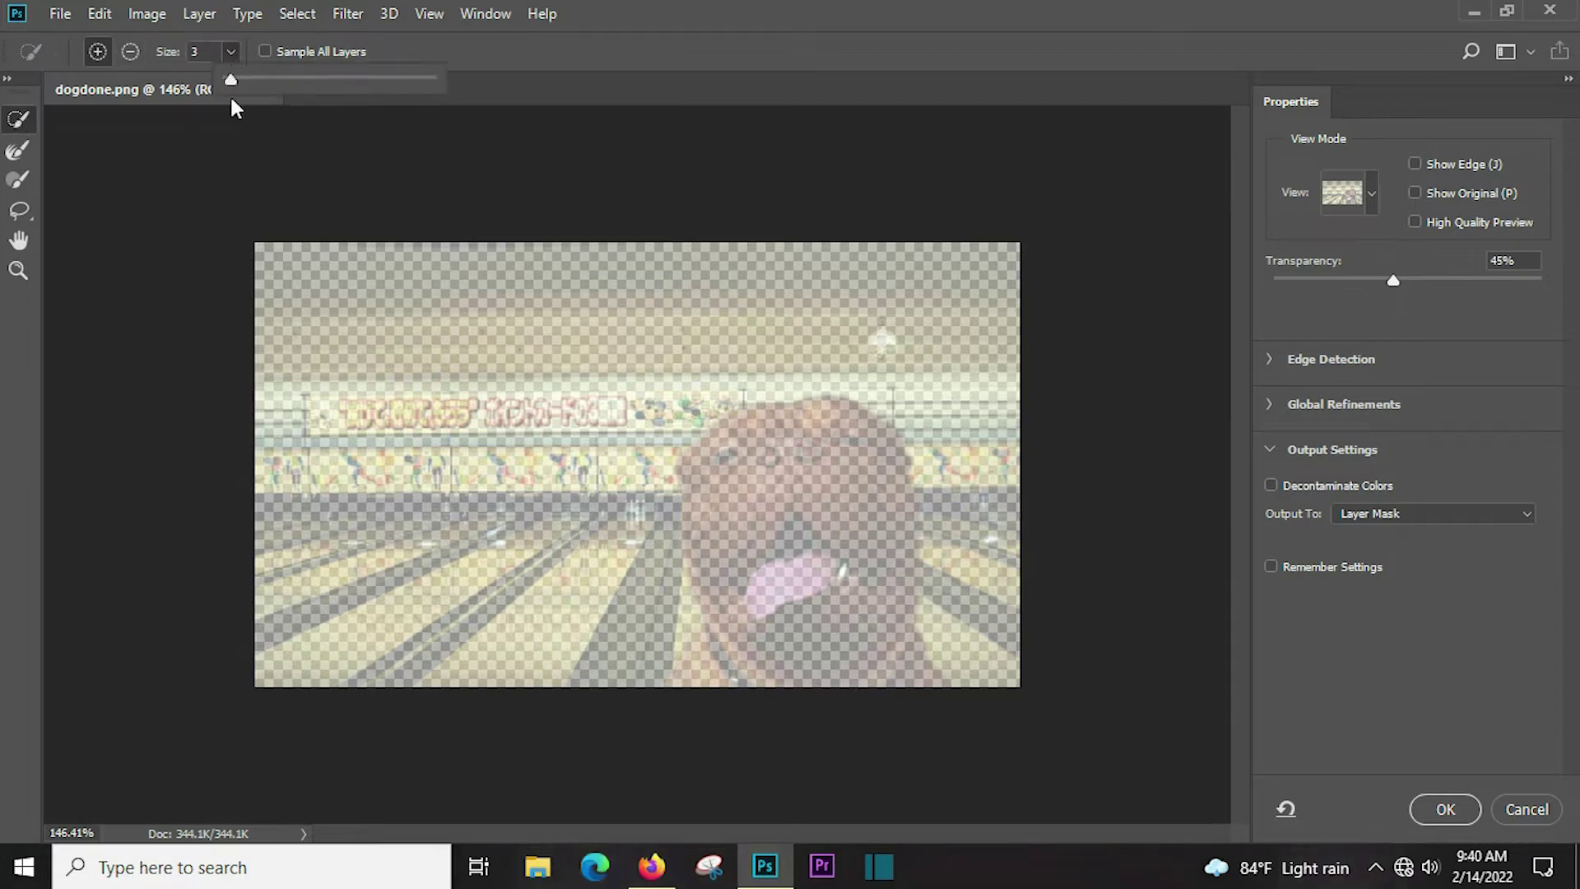
Step: Paint the dog's head and chest into the selection with a size-19 brush, then switch to subtract
{"action": "left_click_drag", "start_coordinate": [264, 80], "coordinate": [258, 80]}
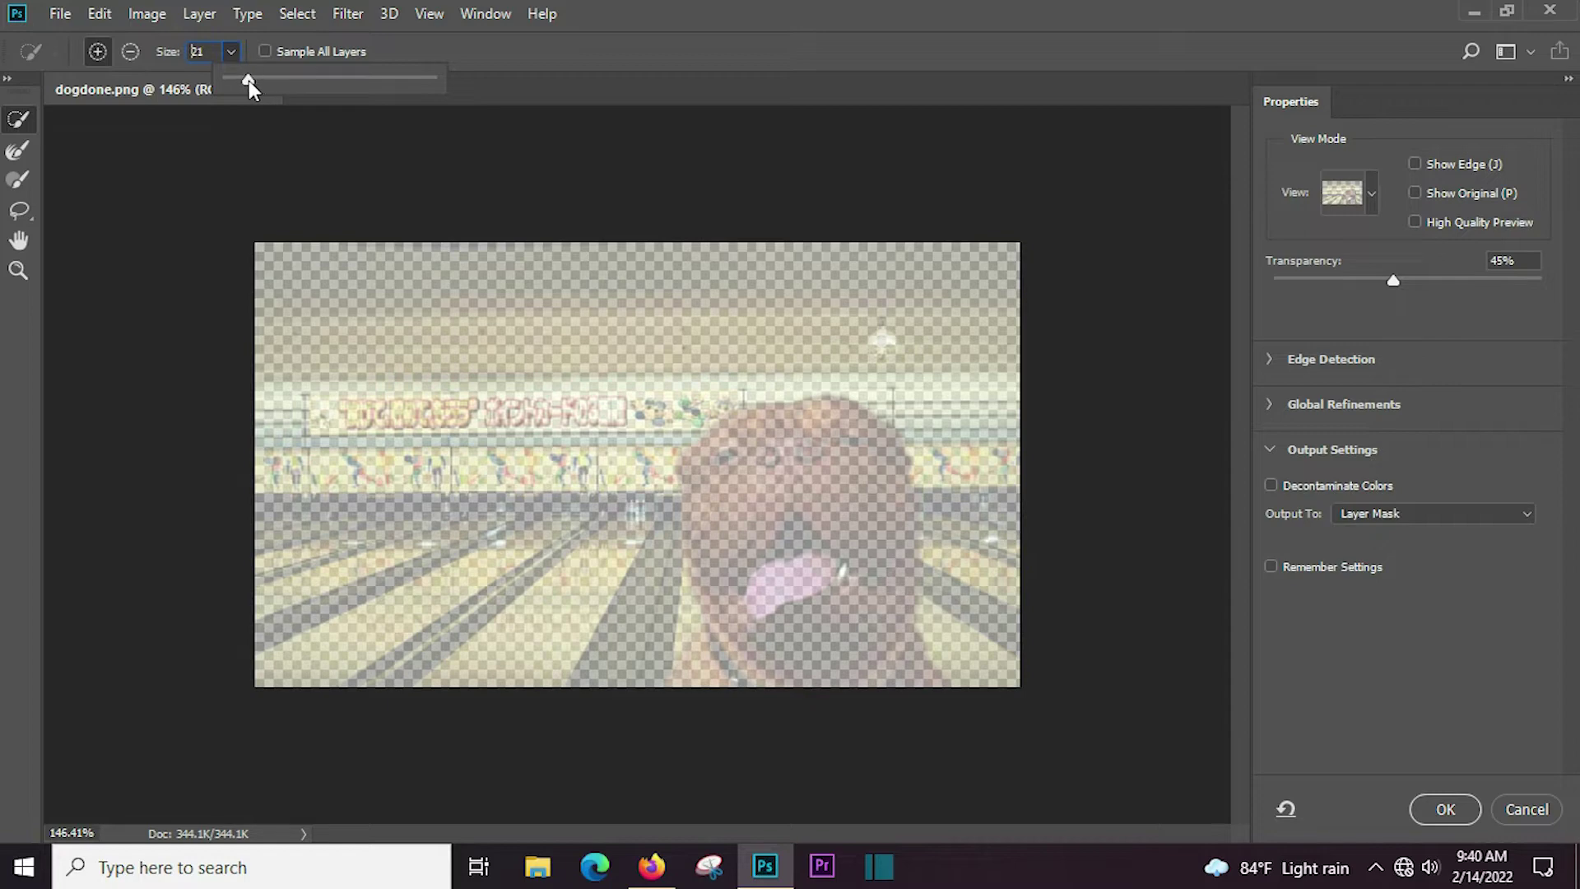
{"action": "left_click_drag", "start_coordinate": [247, 80], "coordinate": [247, 80]}
{"action": "mouse_move", "coordinate": [783, 476]}
{"action": "left_mouse_down"}
{"action": "mouse_move", "coordinate": [762, 457]}
{"action": "mouse_move", "coordinate": [741, 474]}
{"action": "mouse_move", "coordinate": [840, 473]}
{"action": "mouse_move", "coordinate": [853, 635]}
{"action": "mouse_move", "coordinate": [900, 675]}
{"action": "left_mouse_up"}
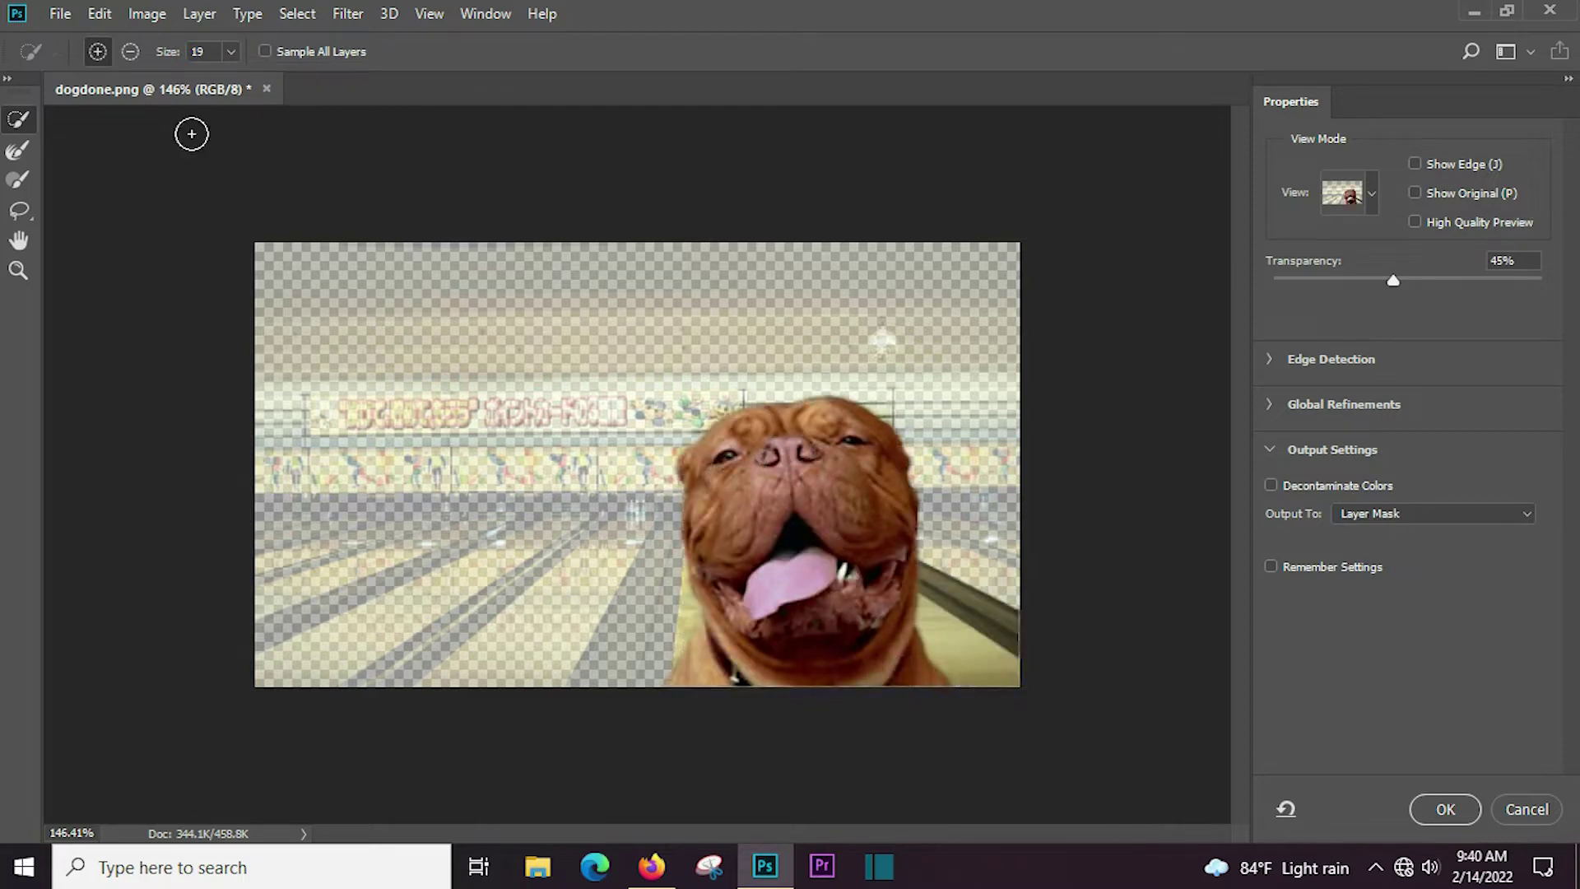
{"action": "left_click", "coordinate": [233, 54]}
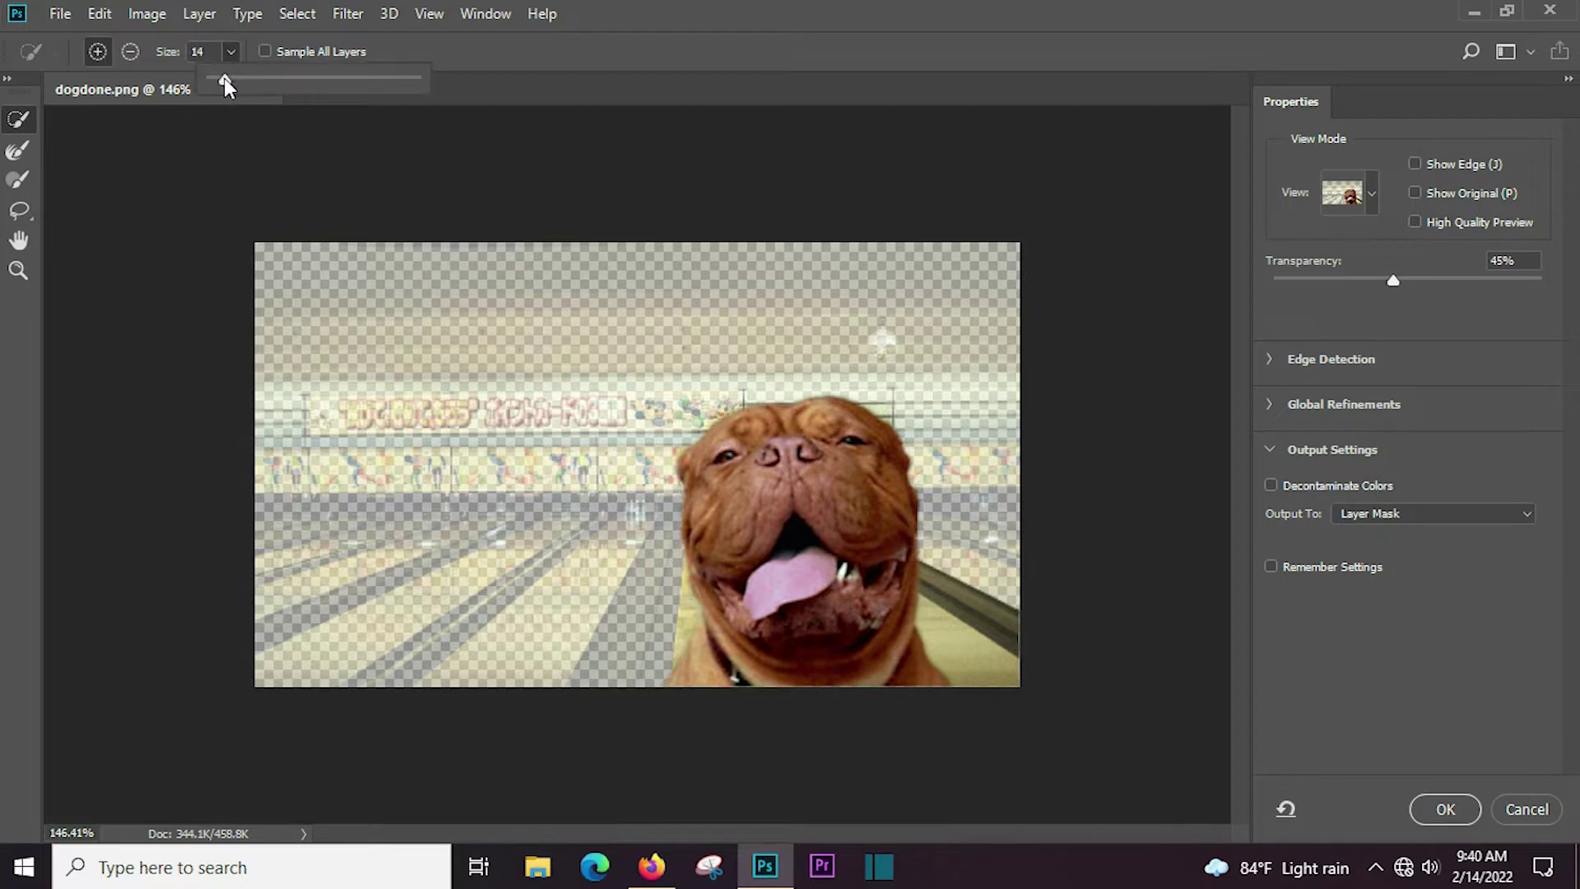
{"action": "key", "text": "alt"}
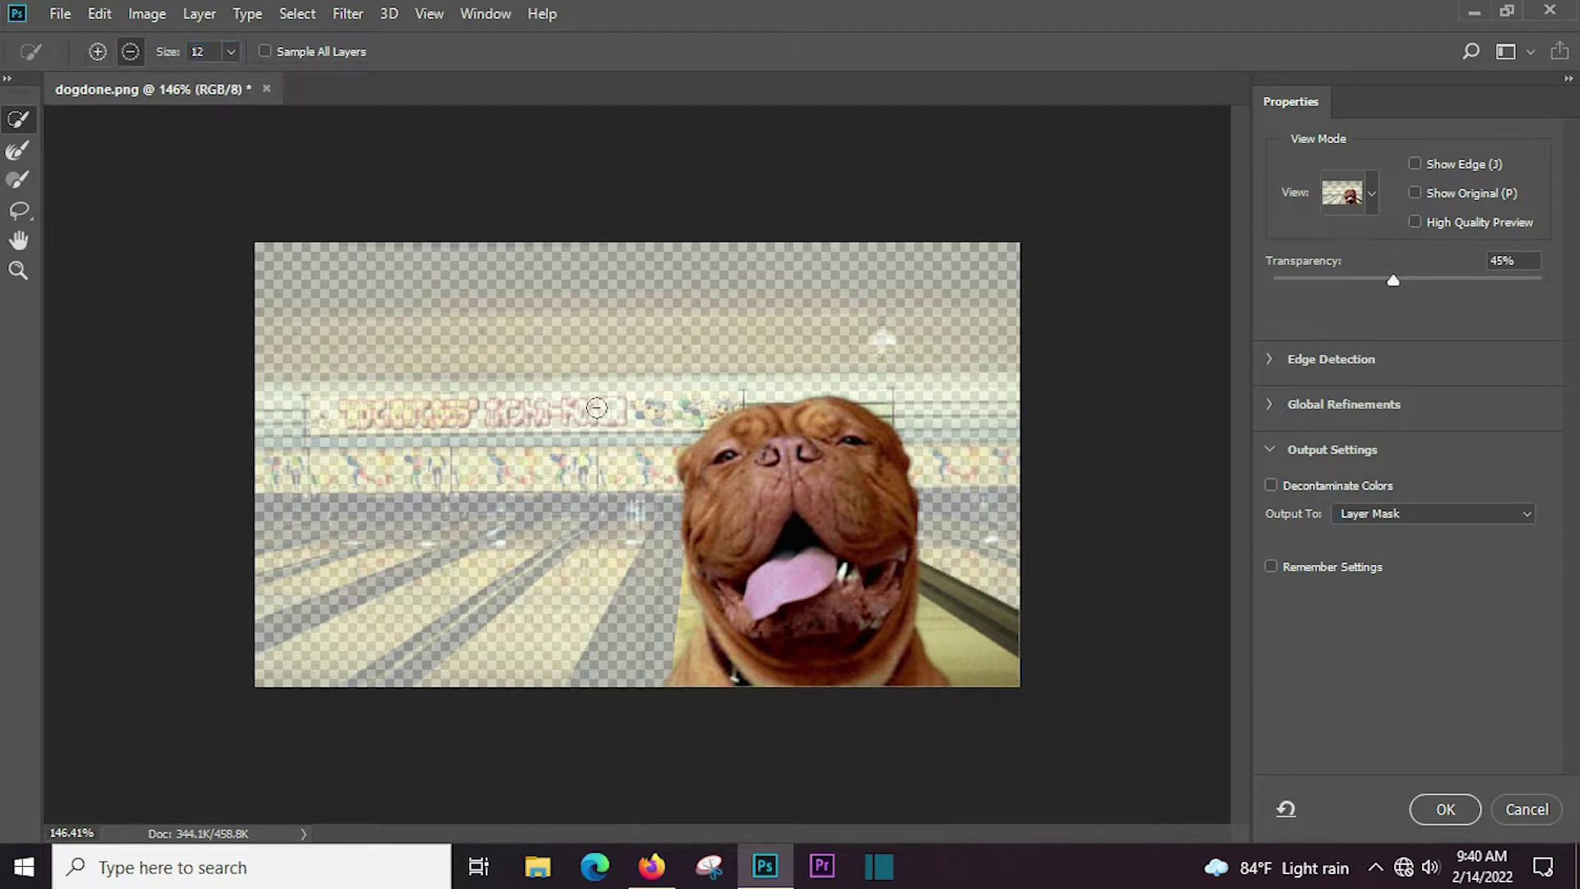
{"action": "key", "text": "ctrl+plus"}
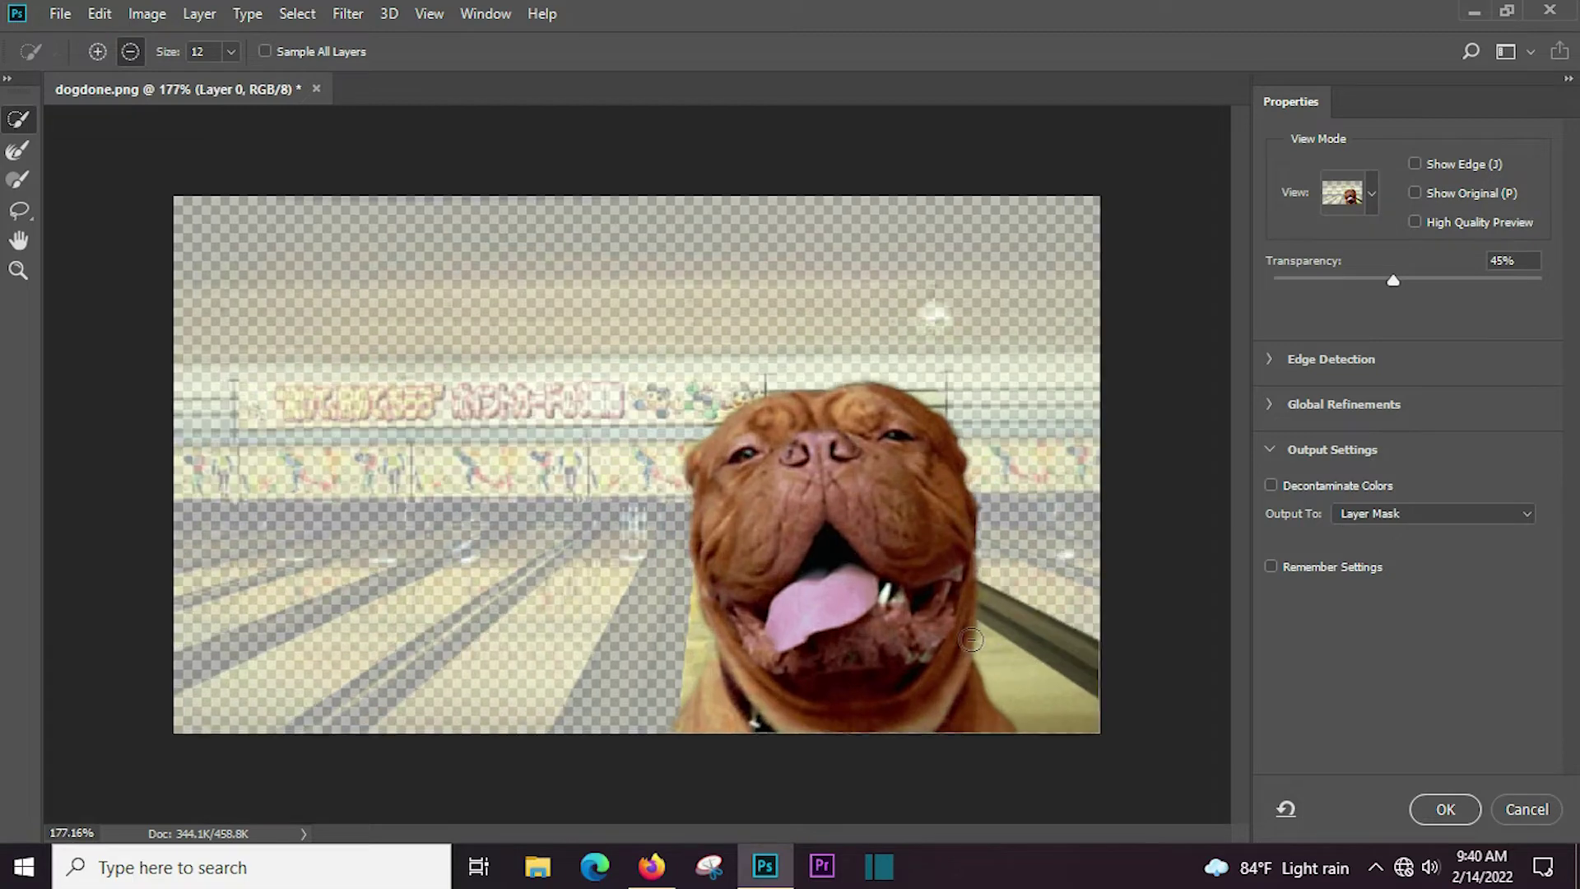
Step: Remove the floor patches beside the dog and add back the fur along its neck
{"action": "left_click", "coordinate": [1095, 690]}
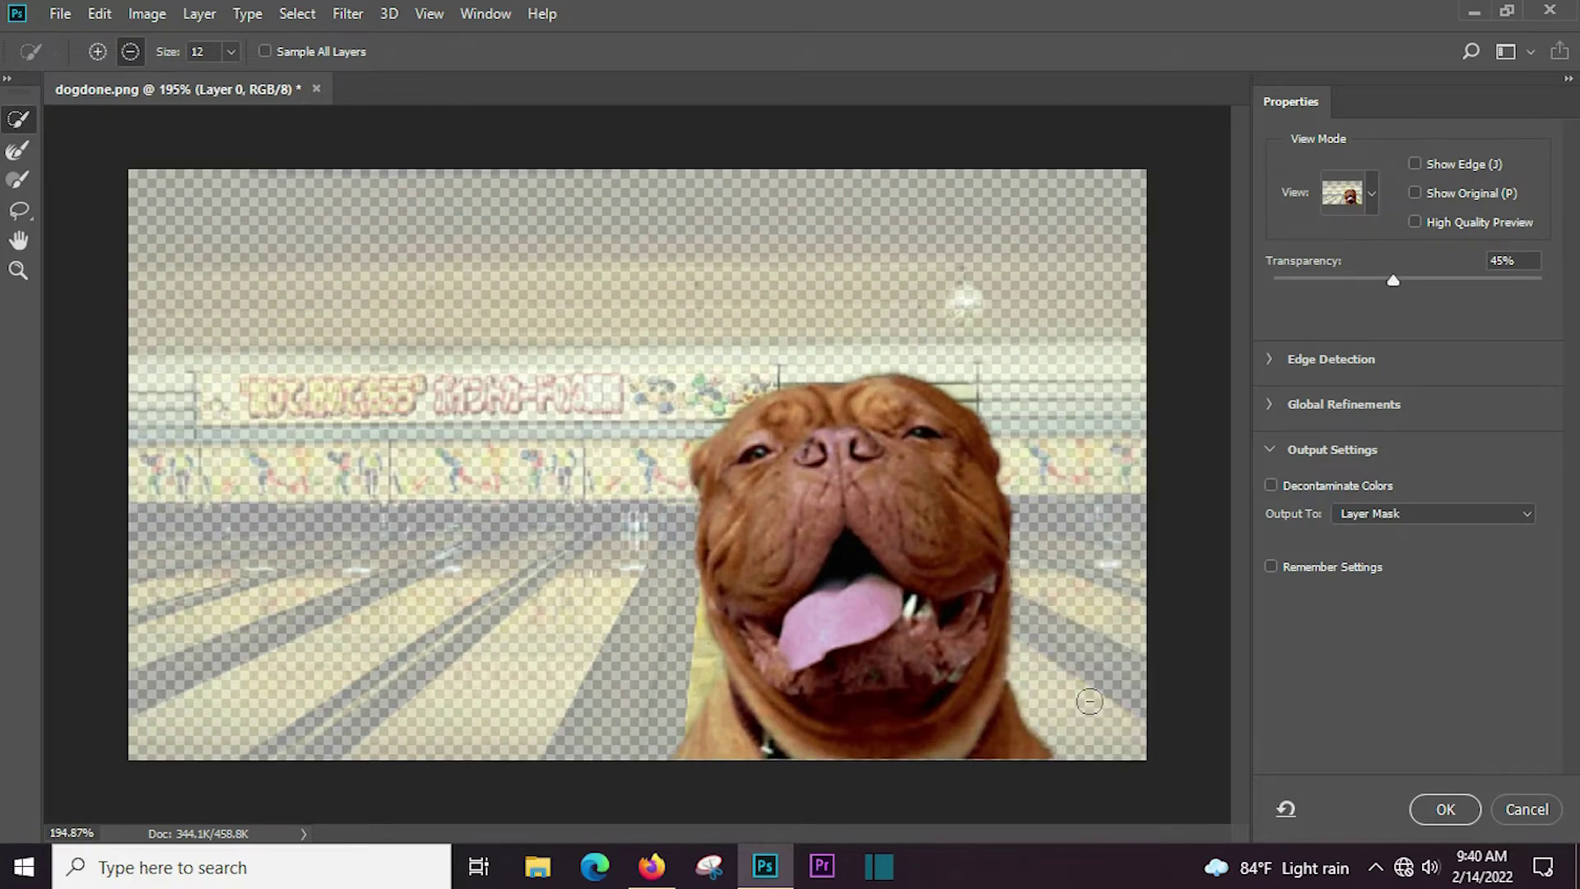
{"action": "left_click", "coordinate": [682, 662]}
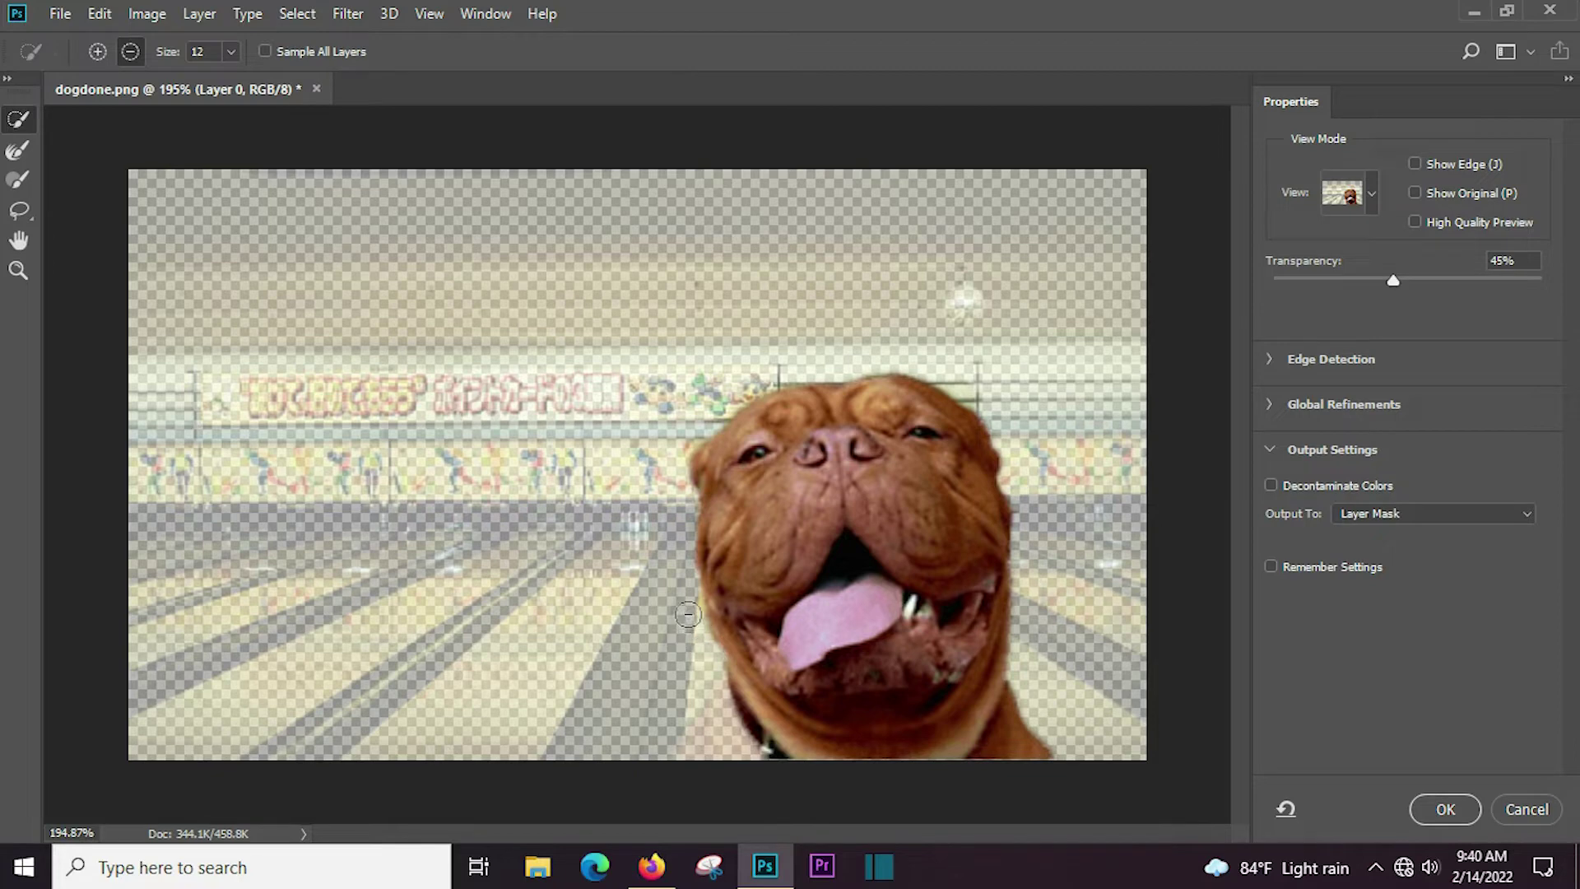
{"action": "left_click", "coordinate": [97, 51]}
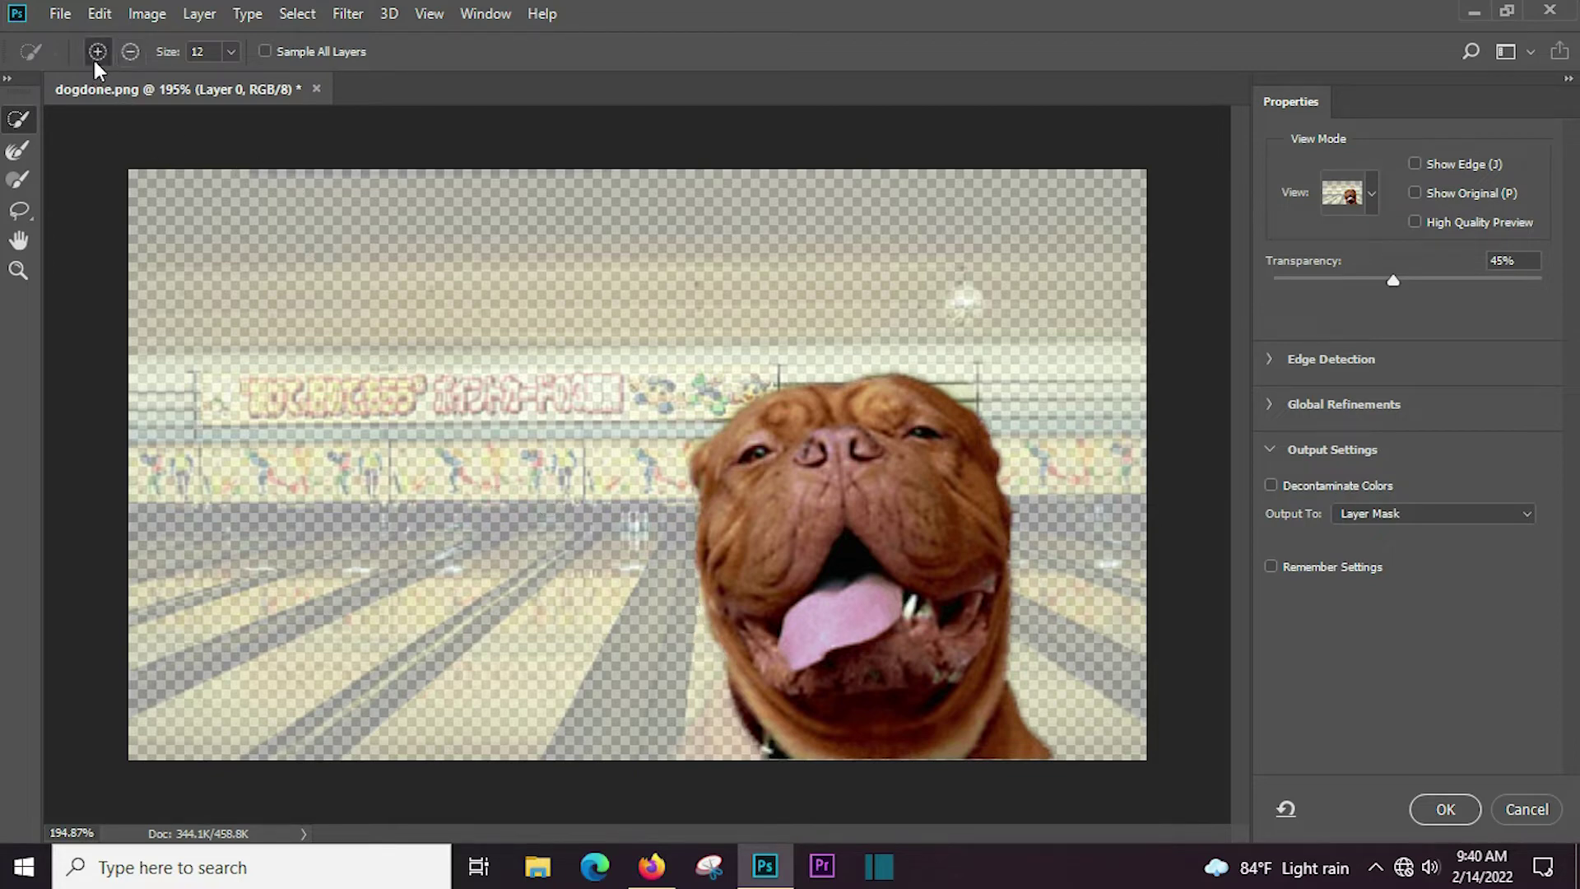
{"action": "mouse_move", "coordinate": [720, 678]}
{"action": "left_mouse_down"}
{"action": "mouse_move", "coordinate": [714, 743]}
{"action": "mouse_move", "coordinate": [733, 743]}
{"action": "left_mouse_up"}
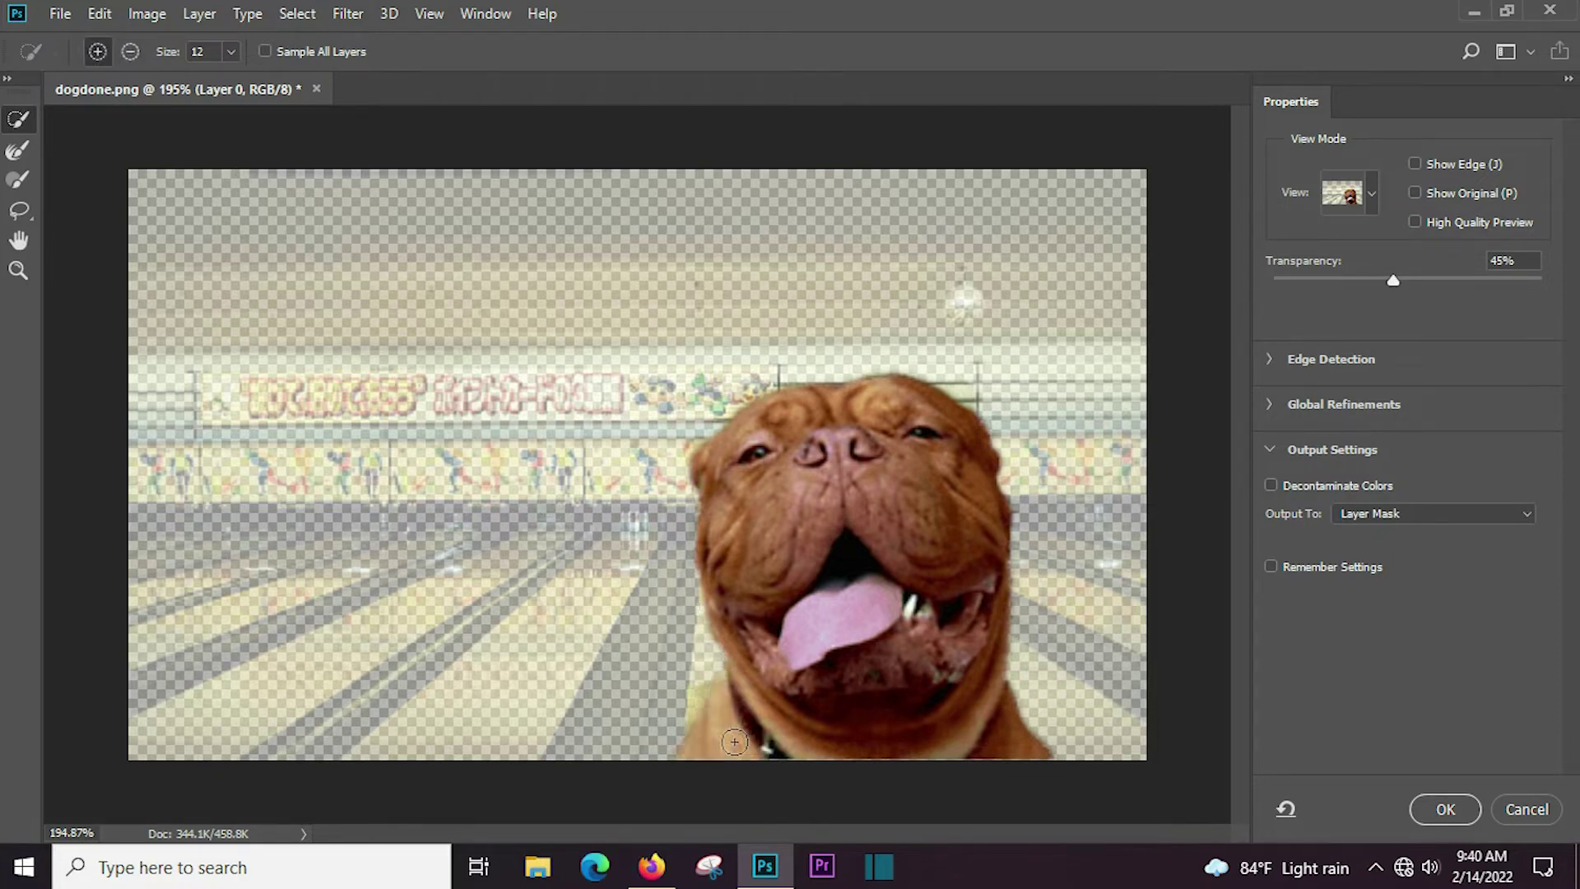
{"action": "scroll", "coordinate": [650, 625], "scroll_direction": "up", "scroll_amount": 3}
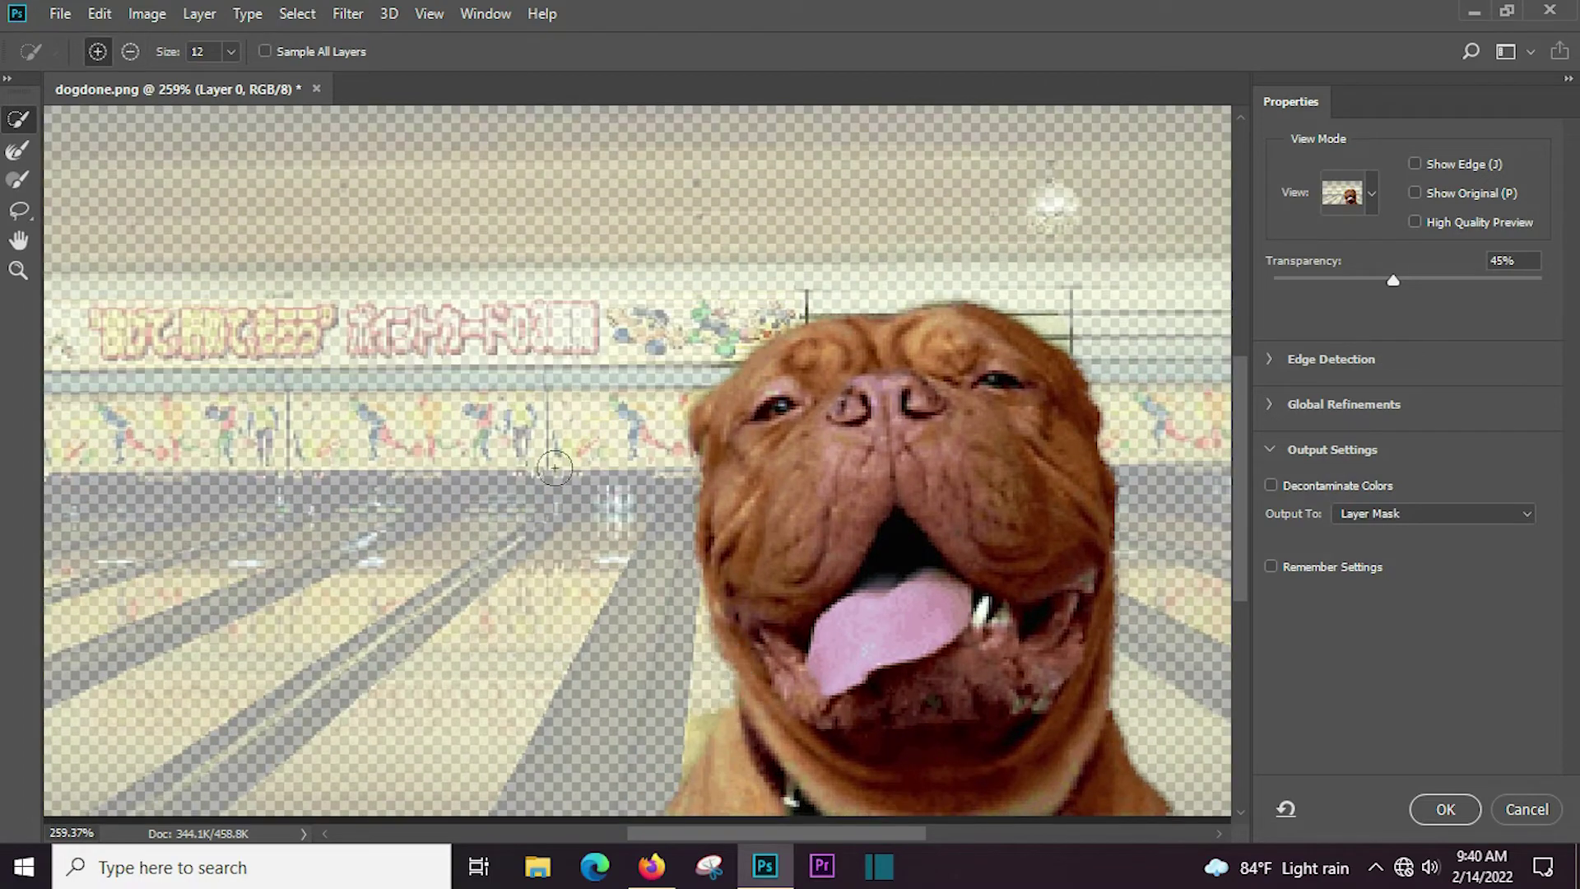
Step: Erase the yellowish fringe along the dog's lower edge, zoom out, and return to add mode
{"action": "left_click", "coordinate": [130, 51]}
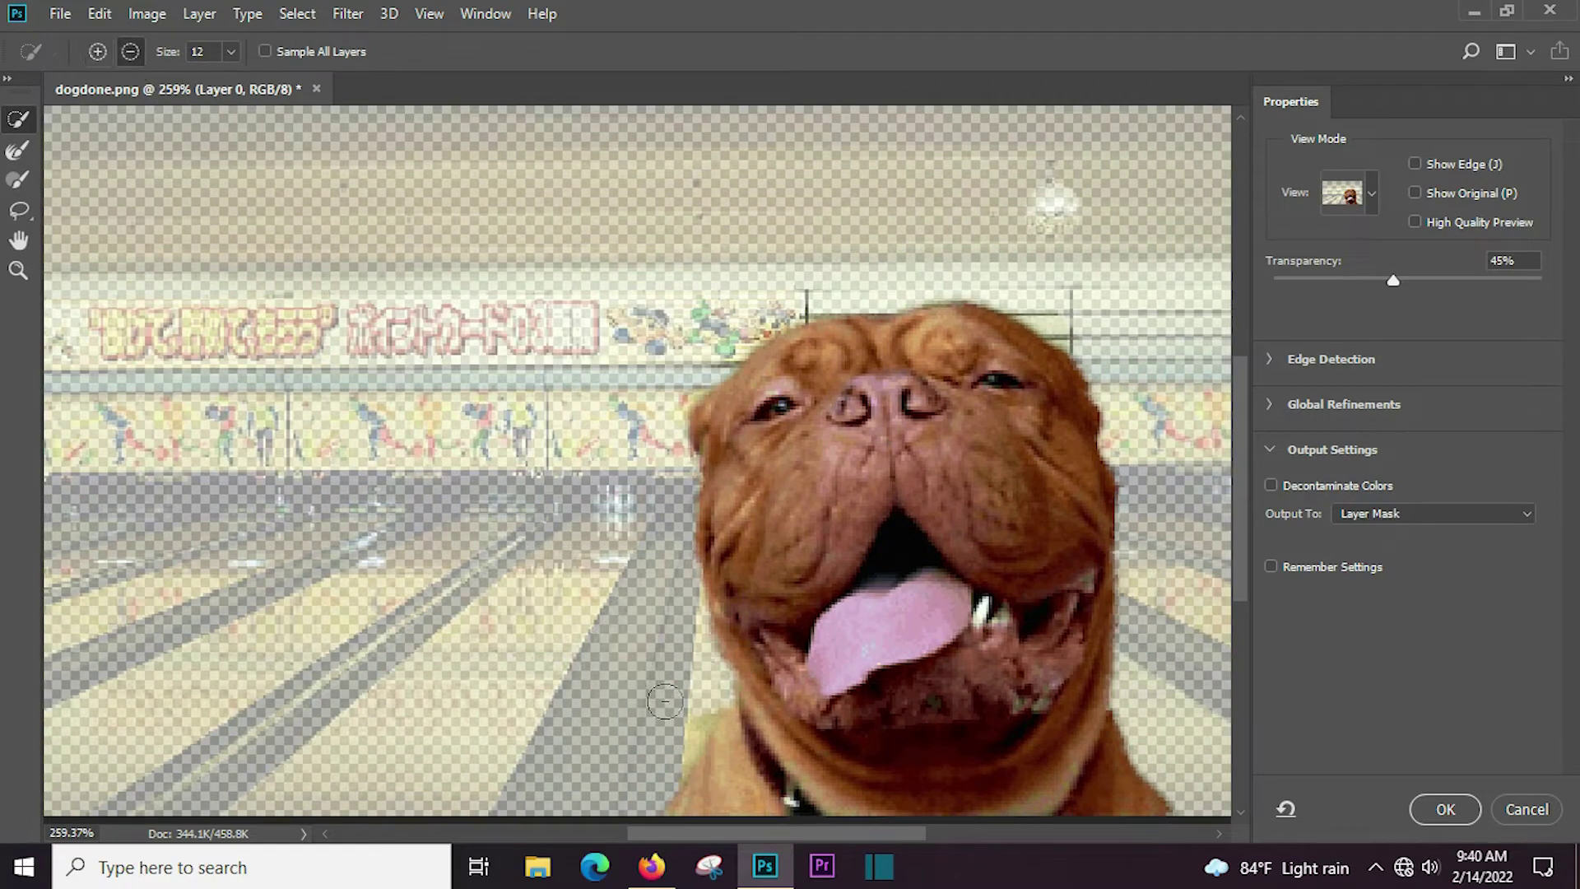
{"action": "left_click_drag", "start_coordinate": [666, 706], "coordinate": [681, 765]}
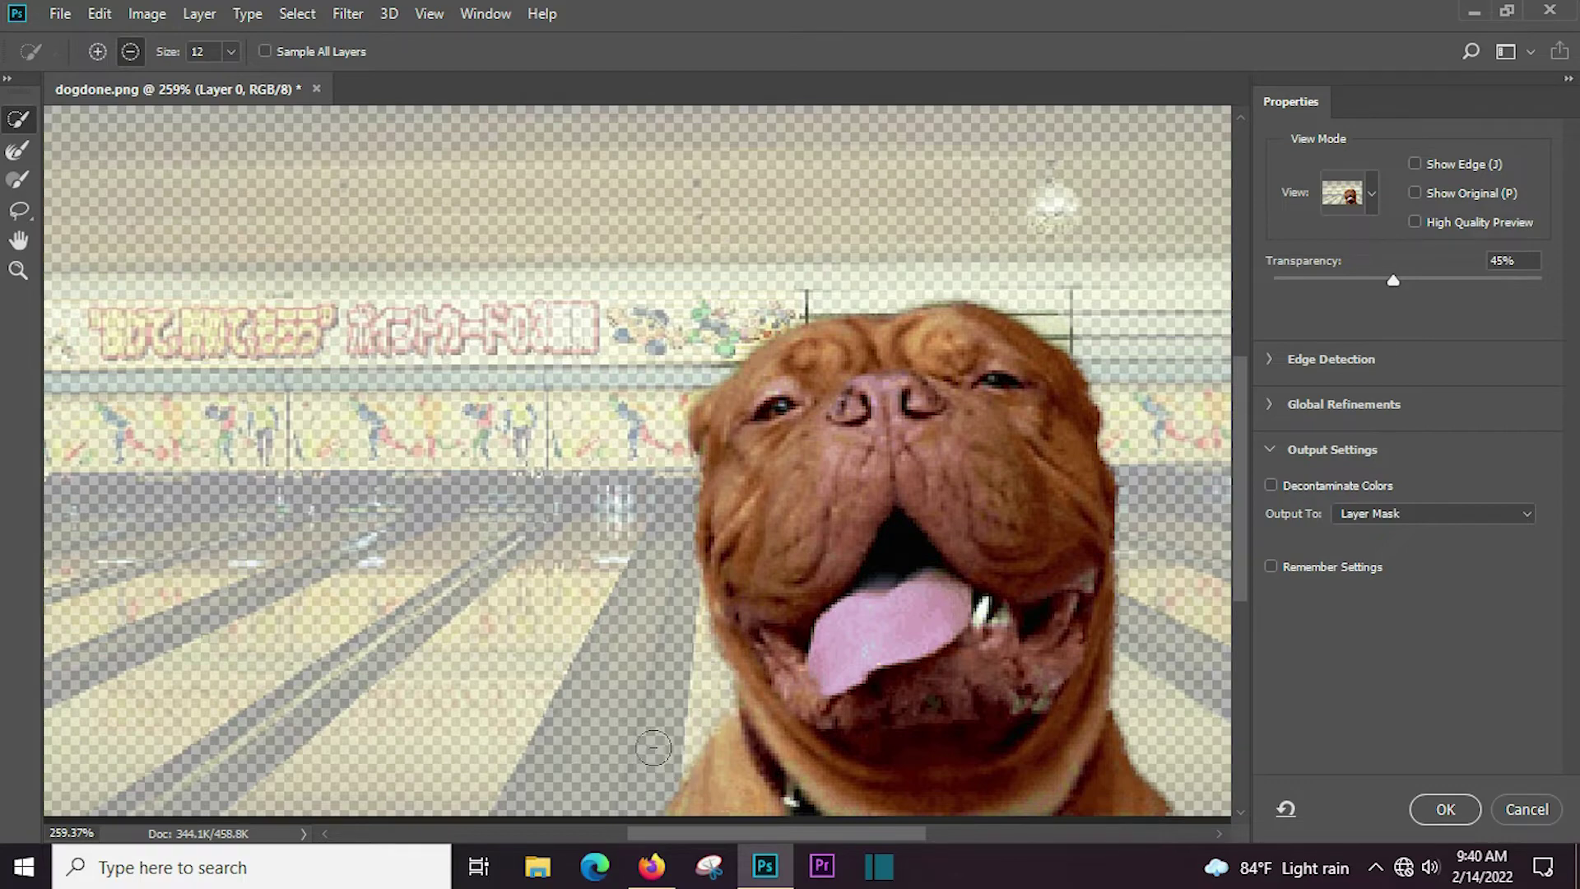
{"action": "scroll", "coordinate": [524, 573], "scroll_direction": "down", "scroll_amount": 1}
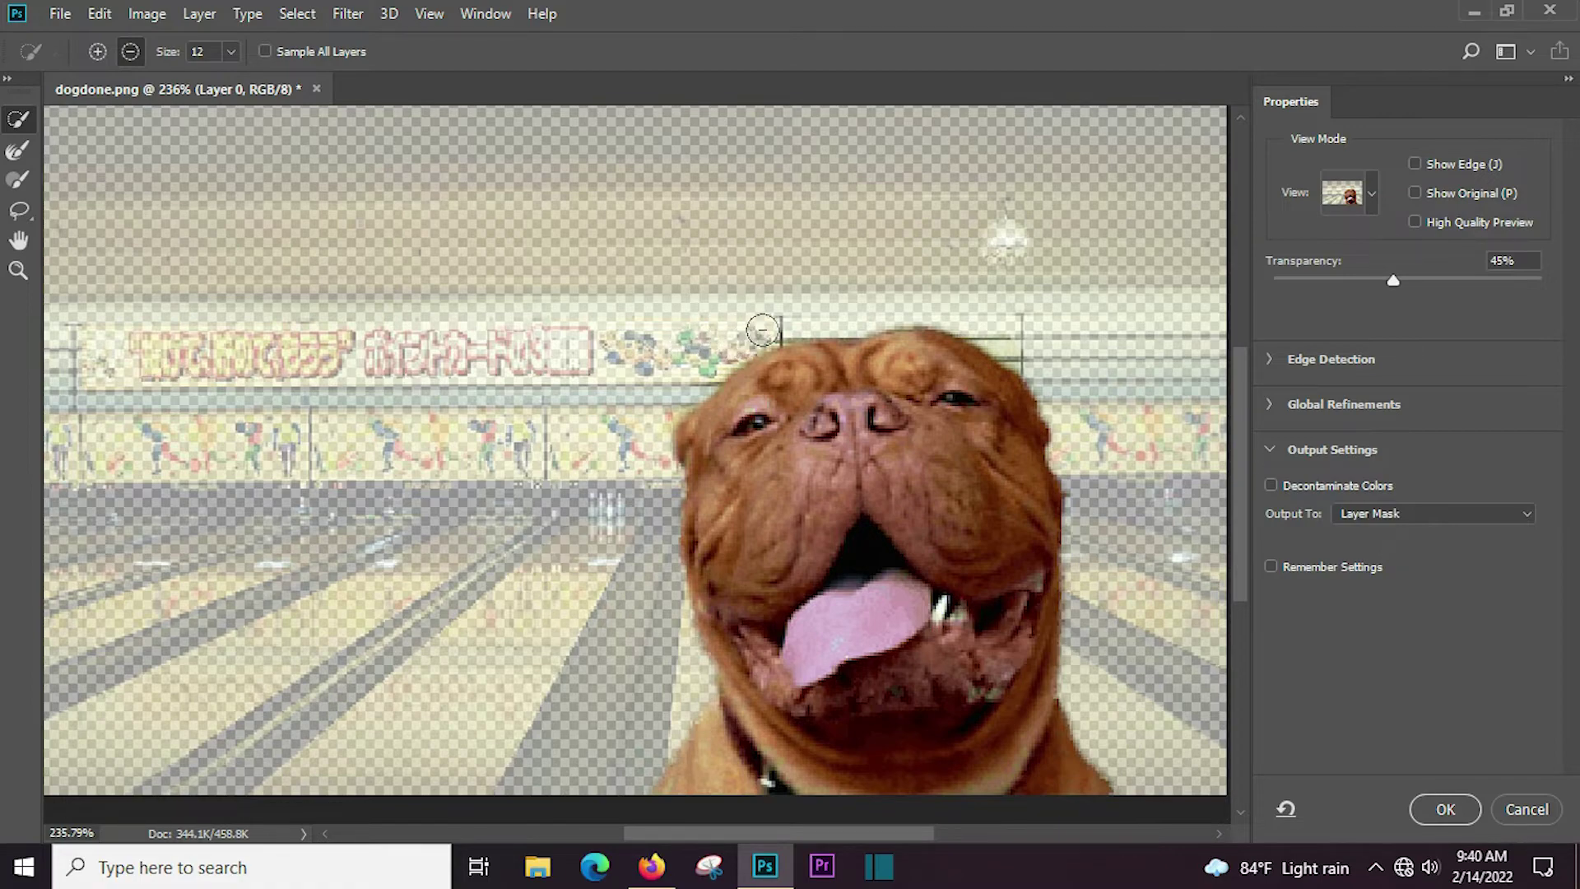
{"action": "scroll", "coordinate": [437, 508], "scroll_direction": "down", "scroll_amount": 2}
{"action": "scroll", "coordinate": [437, 508], "scroll_direction": "down", "scroll_amount": 1}
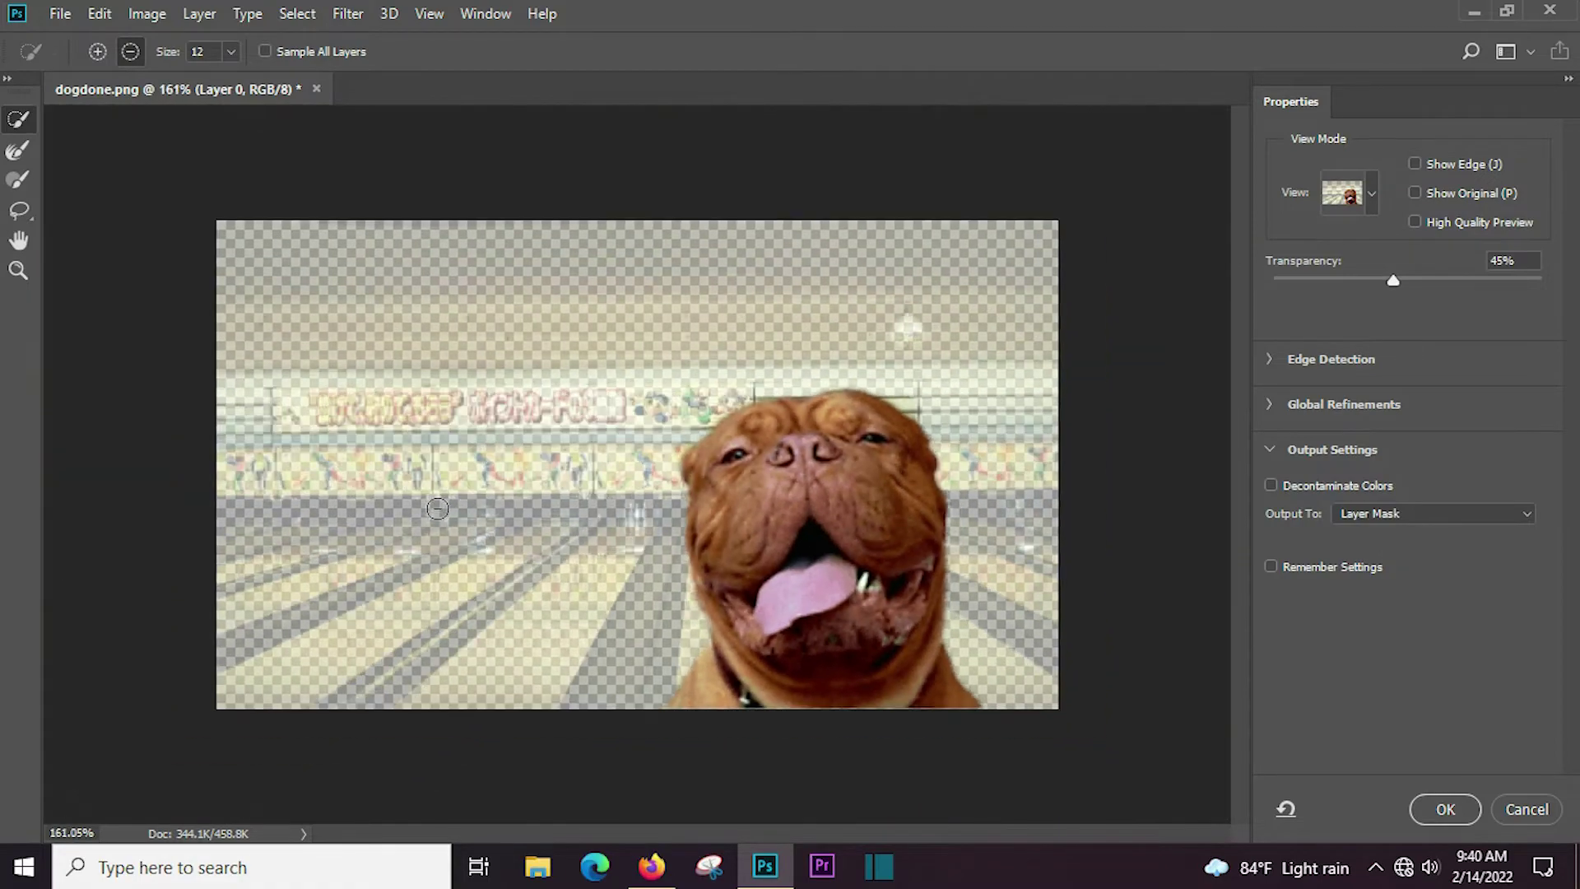
{"action": "left_click", "coordinate": [97, 51]}
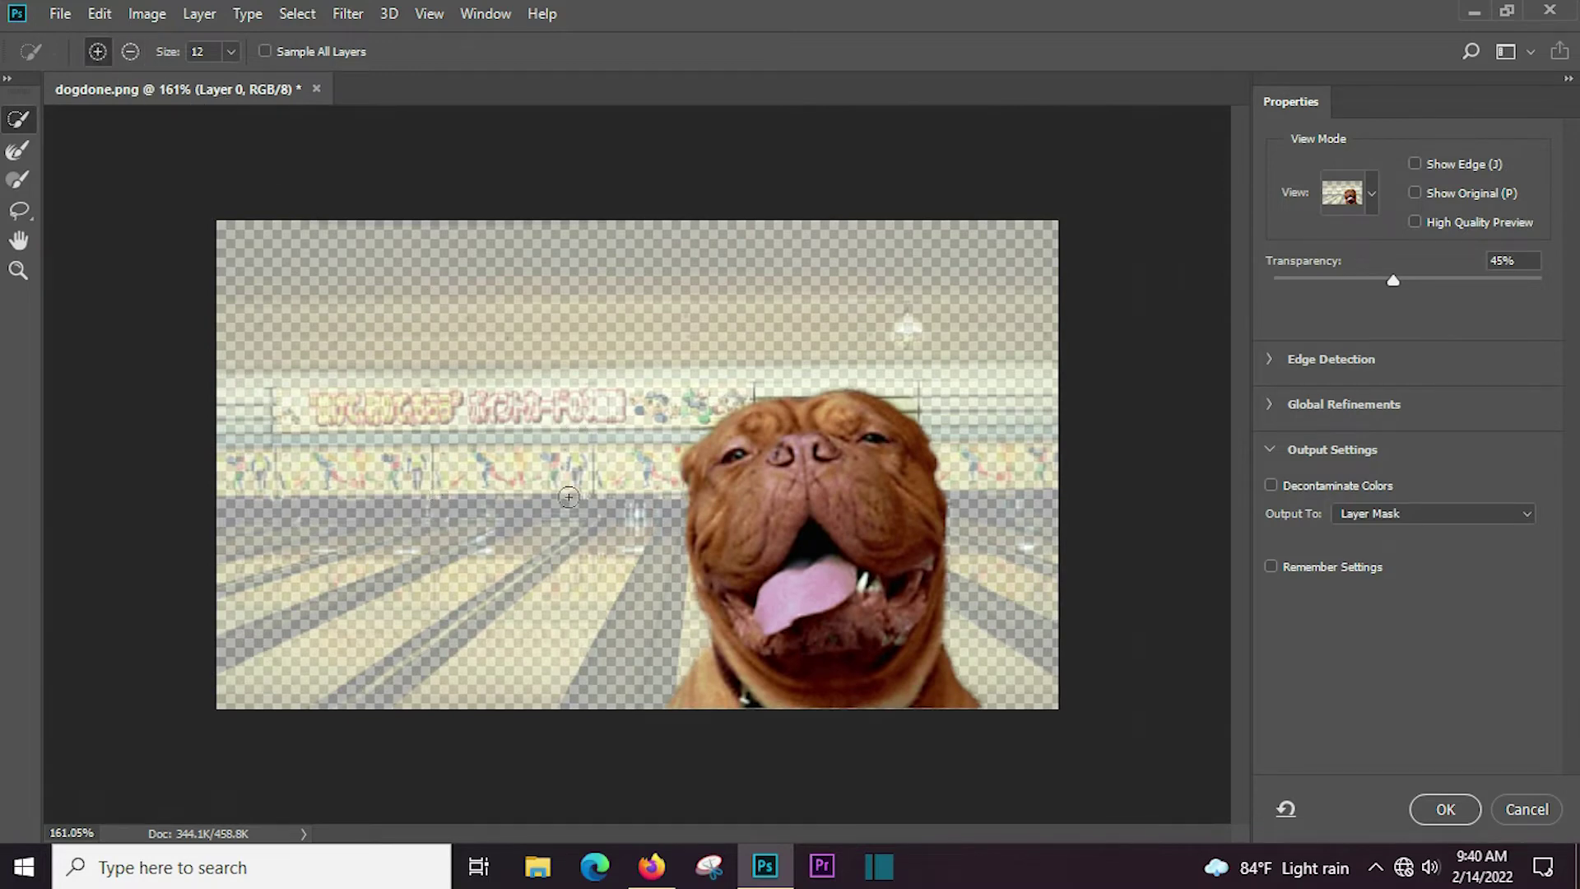
Step: Switch the Select and Mask preview to Black & White
{"action": "left_click", "coordinate": [1367, 200]}
{"action": "left_click", "coordinate": [1330, 473]}
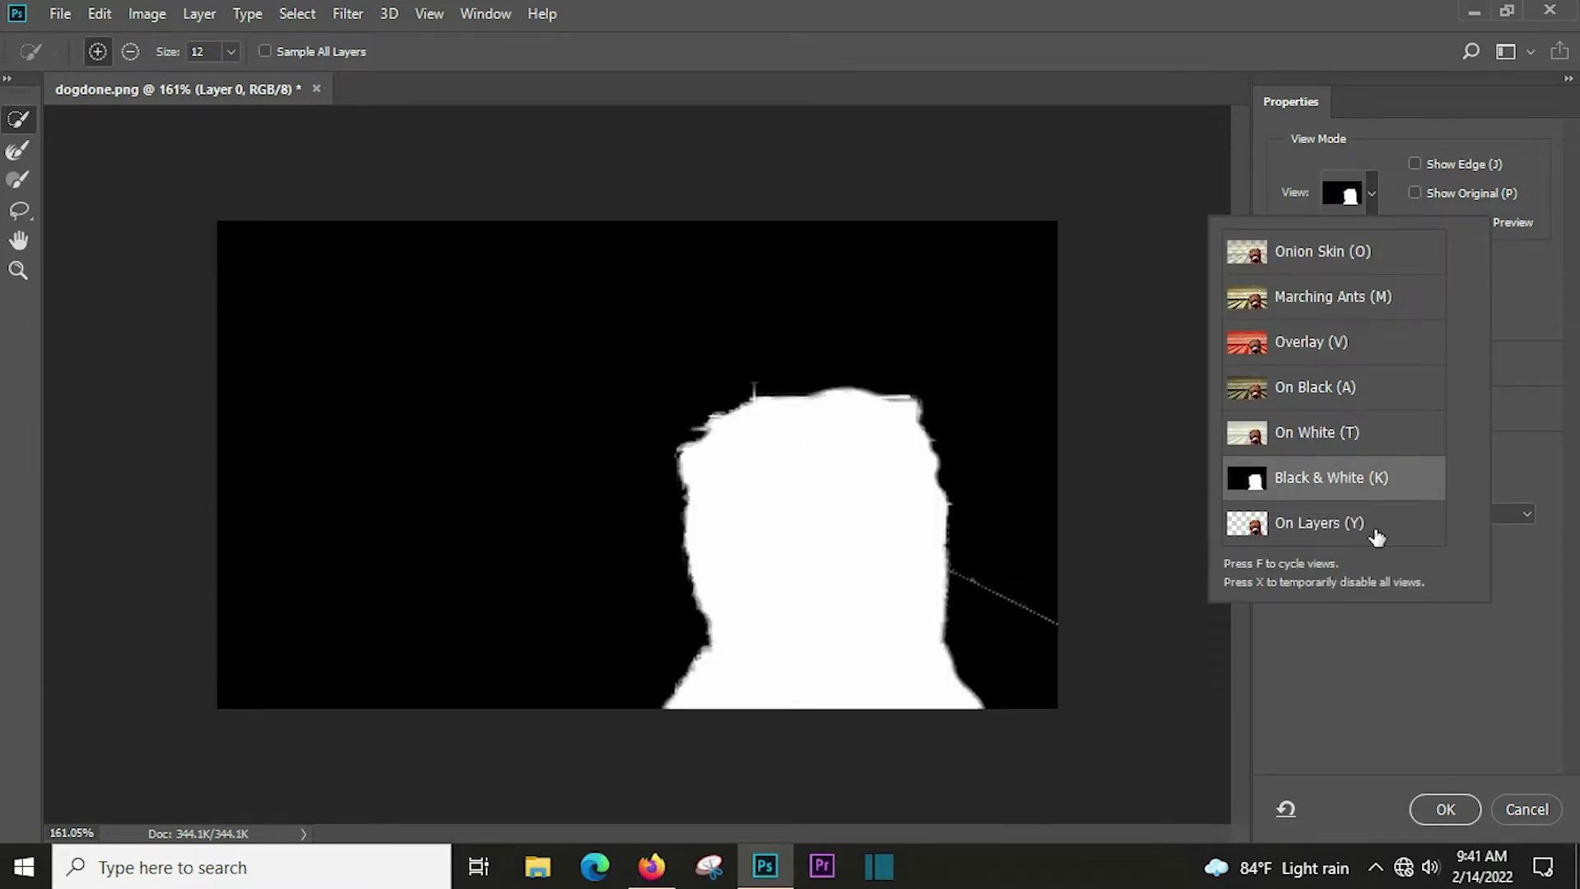
{"action": "left_click", "coordinate": [1505, 627]}
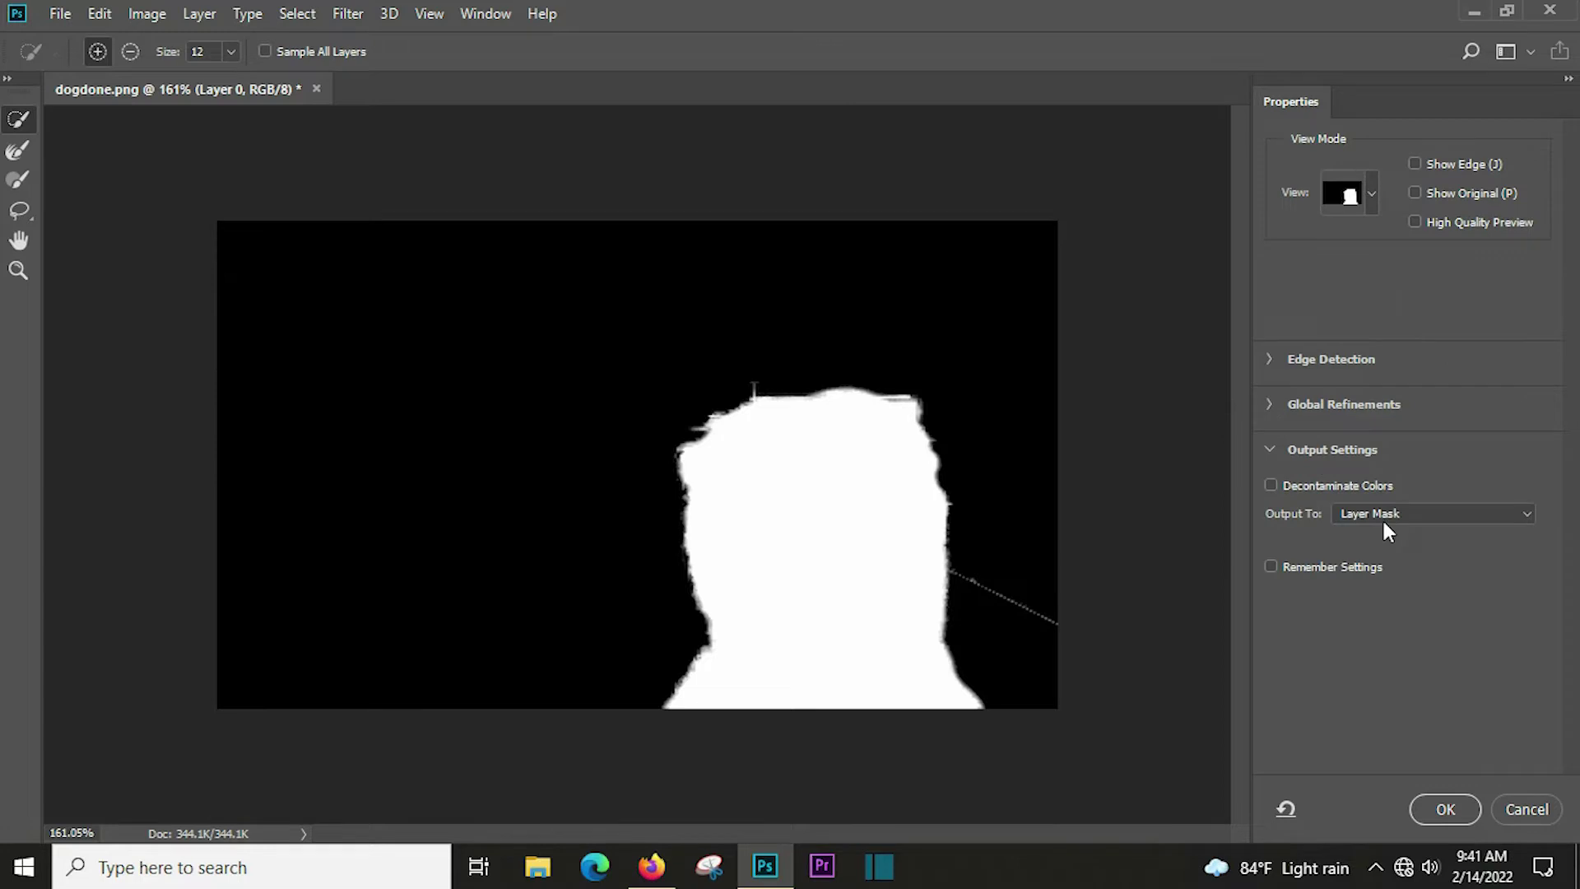
Step: Set Global Refinements to Smooth 6, Feather 0.5 px and Contrast 25%
{"action": "left_click", "coordinate": [1270, 404]}
{"action": "left_click_drag", "start_coordinate": [1272, 442], "coordinate": [1296, 443]}
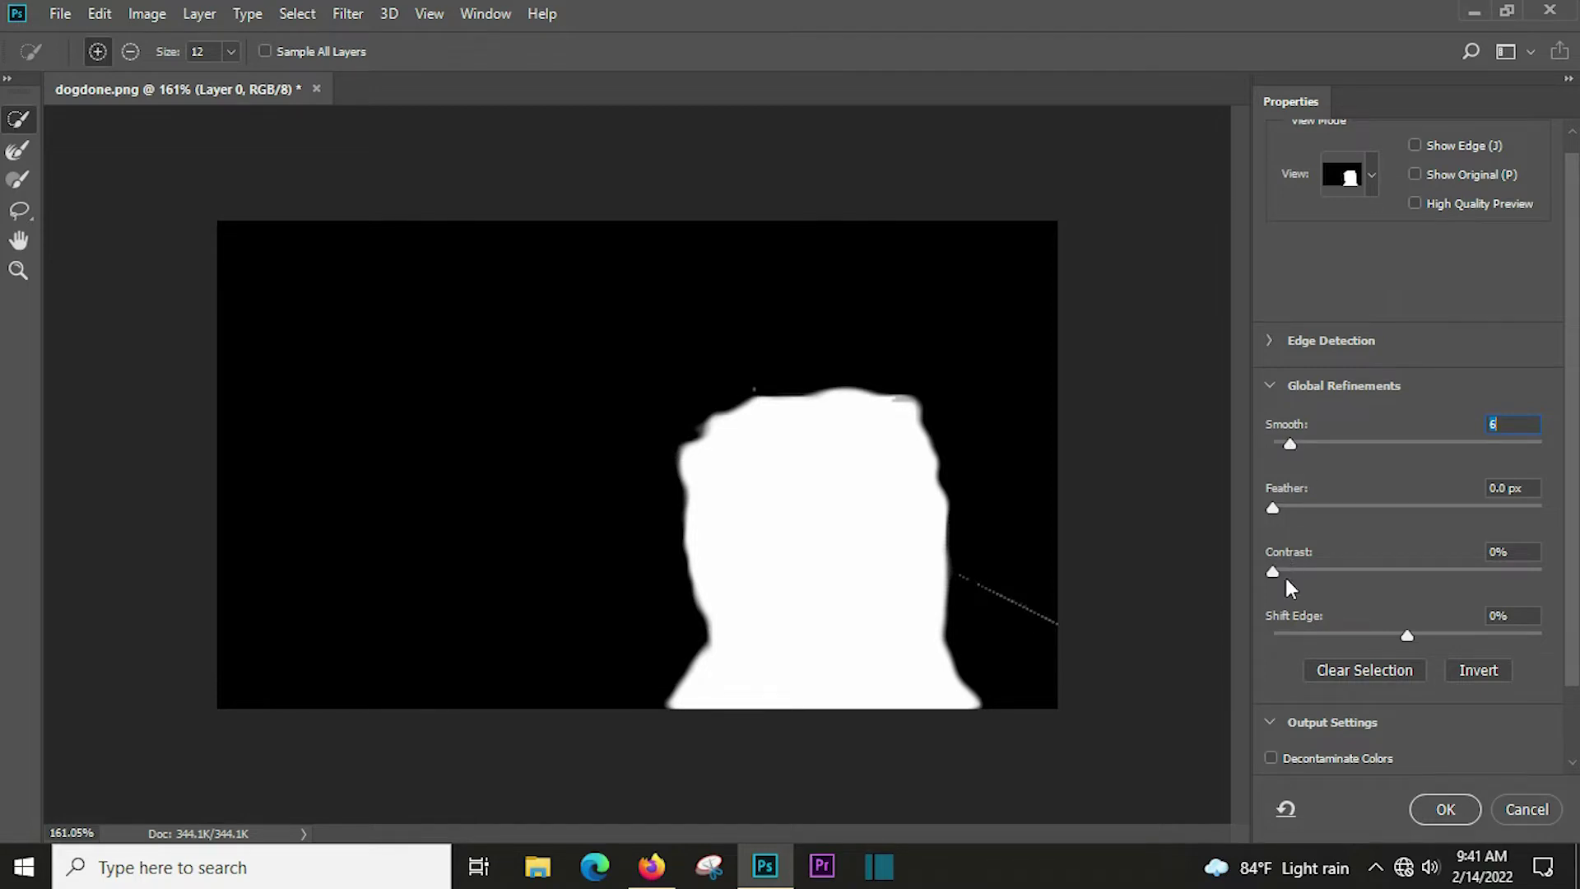
{"action": "mouse_move", "coordinate": [1273, 509]}
{"action": "left_mouse_down"}
{"action": "mouse_move", "coordinate": [1359, 508]}
{"action": "mouse_move", "coordinate": [1280, 508]}
{"action": "left_mouse_up"}
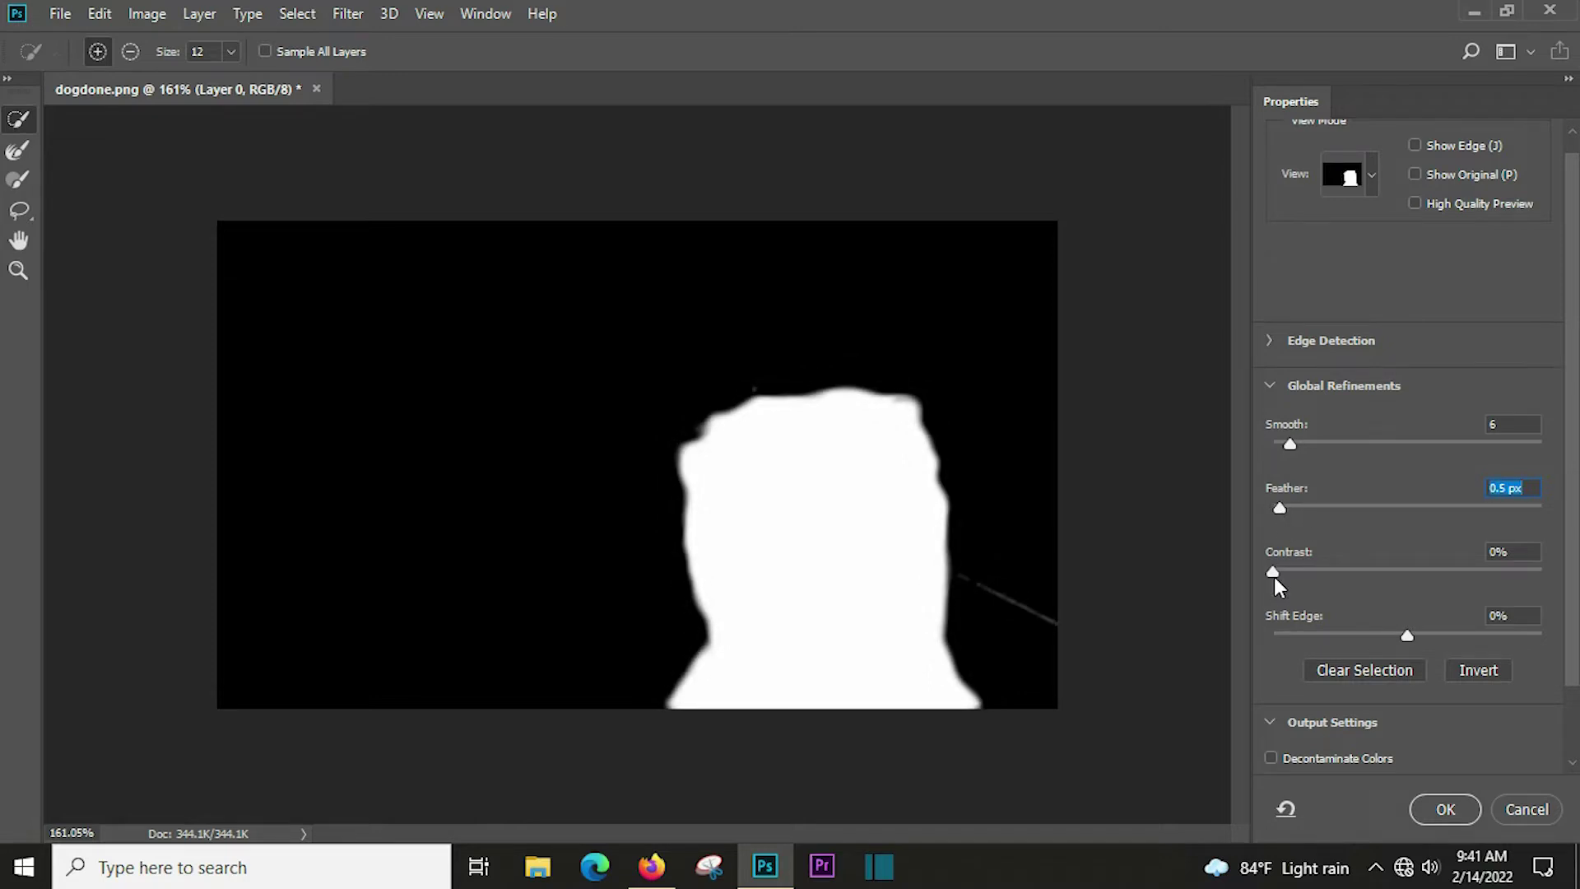
{"action": "left_click_drag", "start_coordinate": [1272, 571], "coordinate": [1311, 571]}
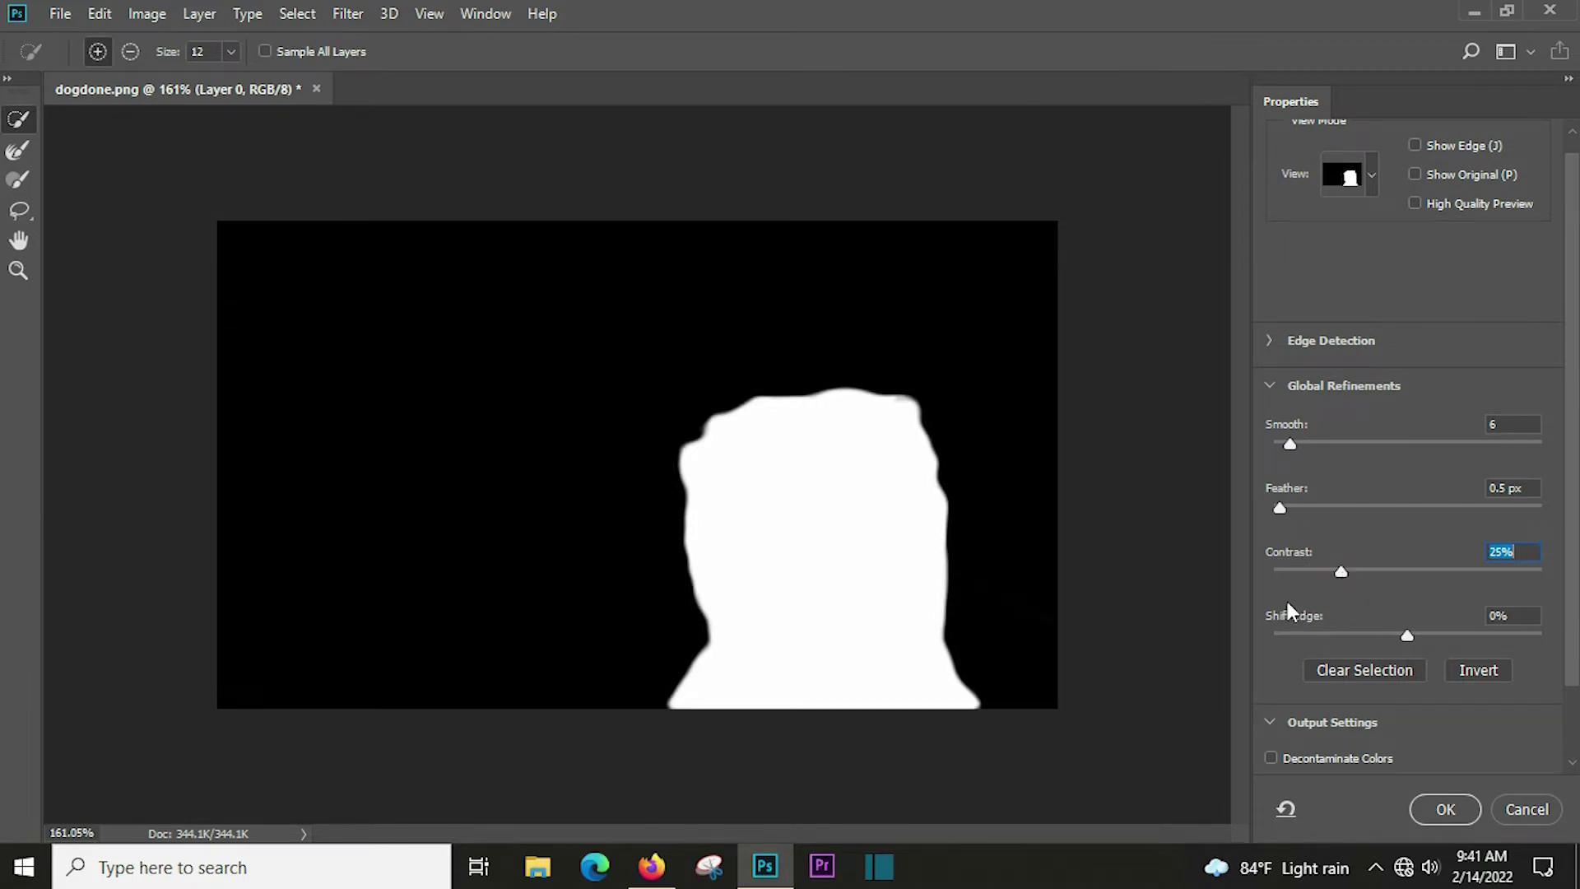
{"action": "scroll", "coordinate": [1473, 714], "scroll_direction": "down", "scroll_amount": 2}
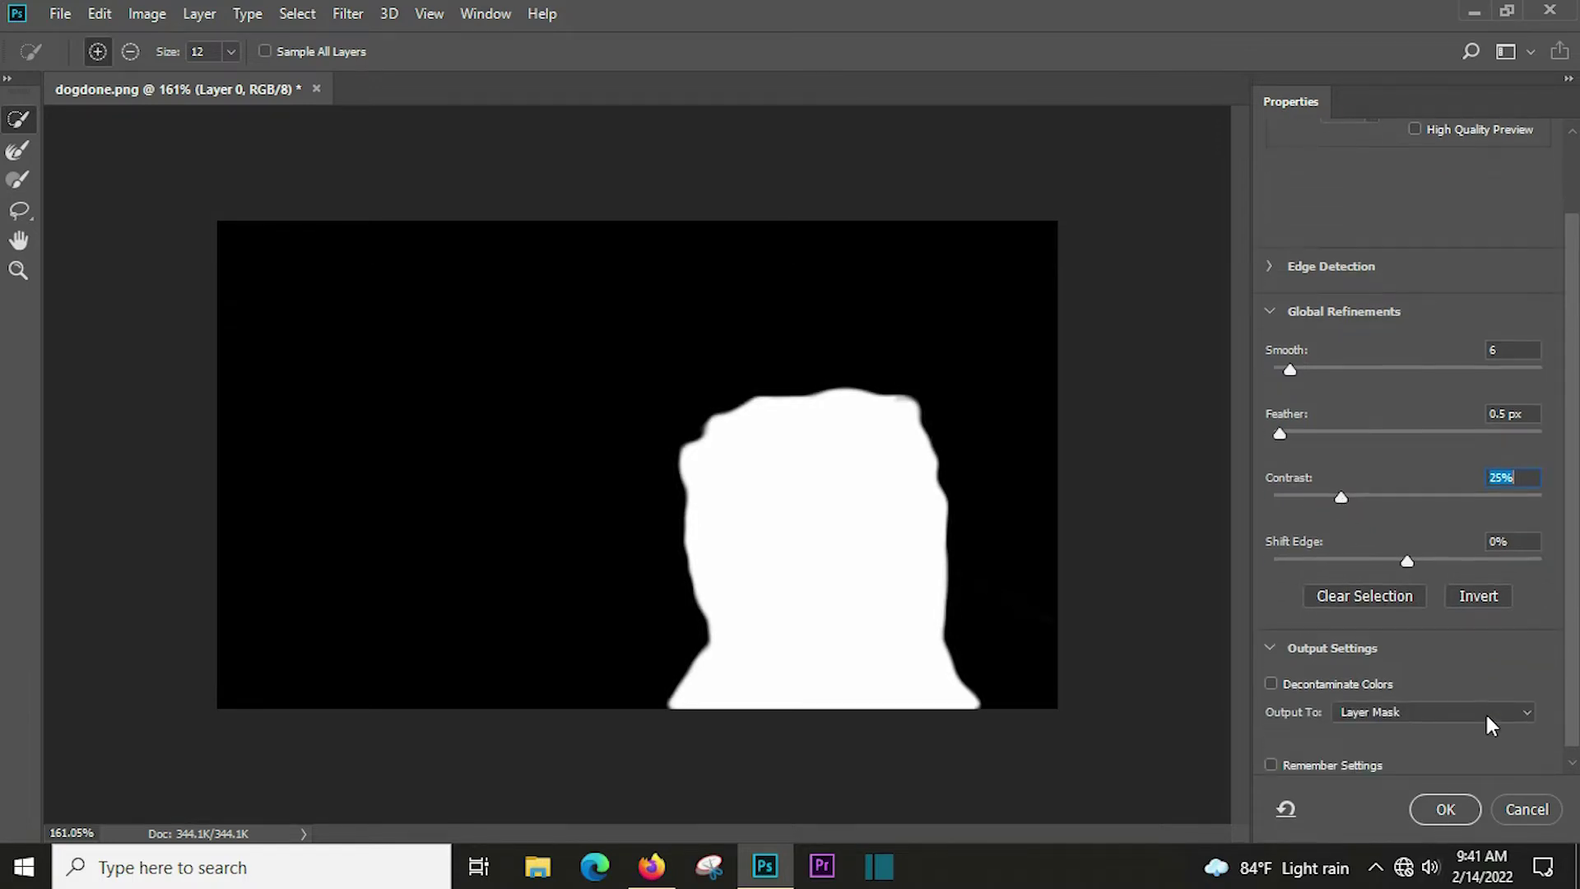
Step: Output the refinement to a Layer Mask and select the mask thumbnail on Layer 0
{"action": "left_click", "coordinate": [1529, 712]}
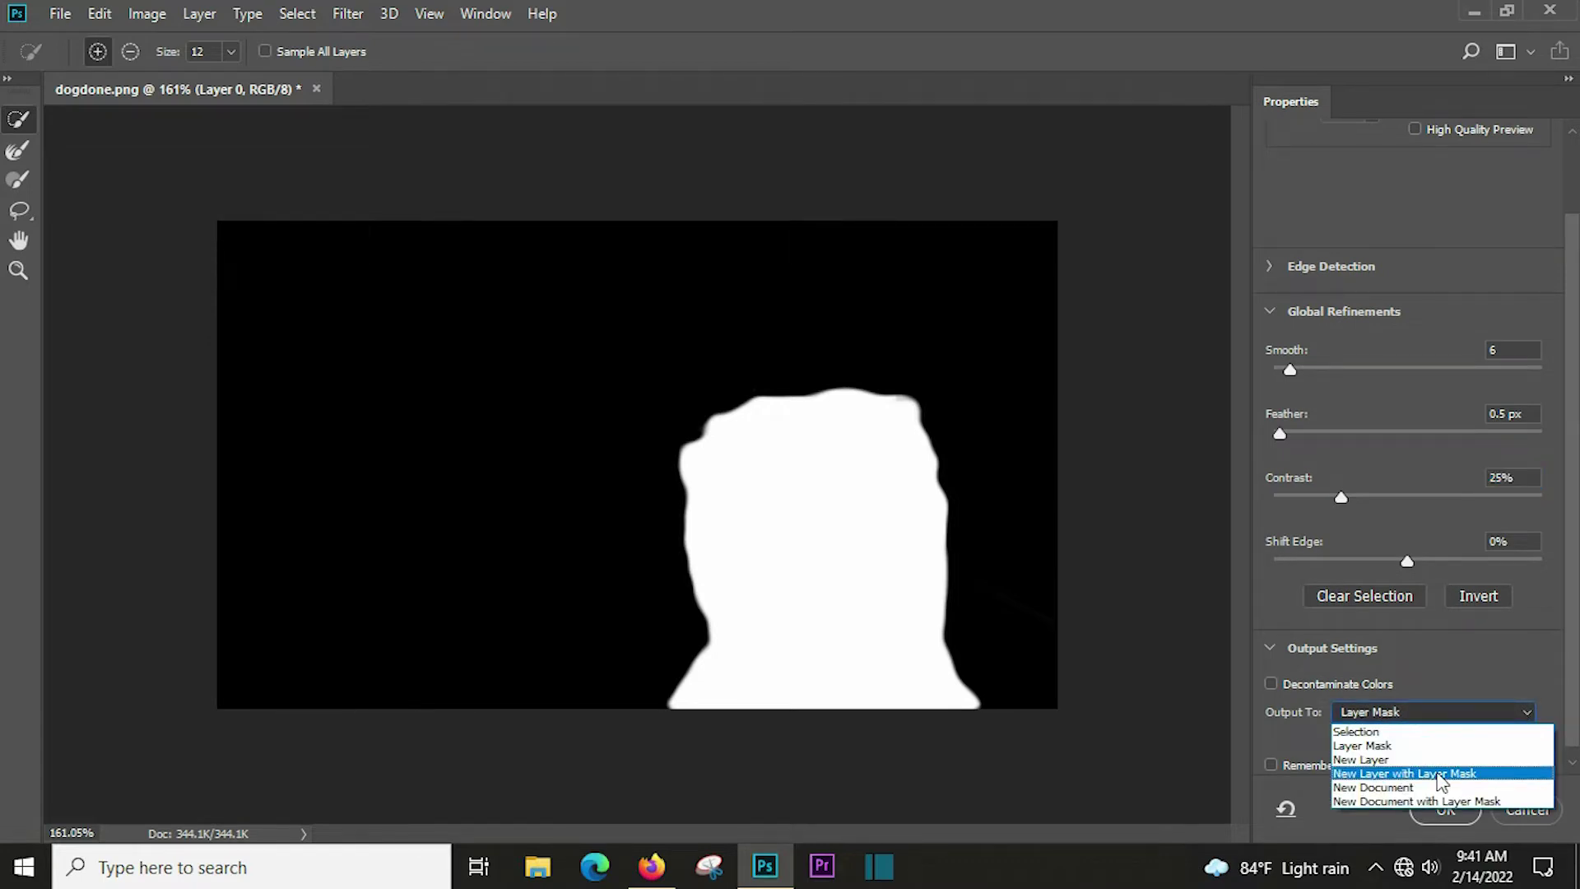
{"action": "left_click", "coordinate": [1382, 746]}
{"action": "left_click", "coordinate": [1445, 808]}
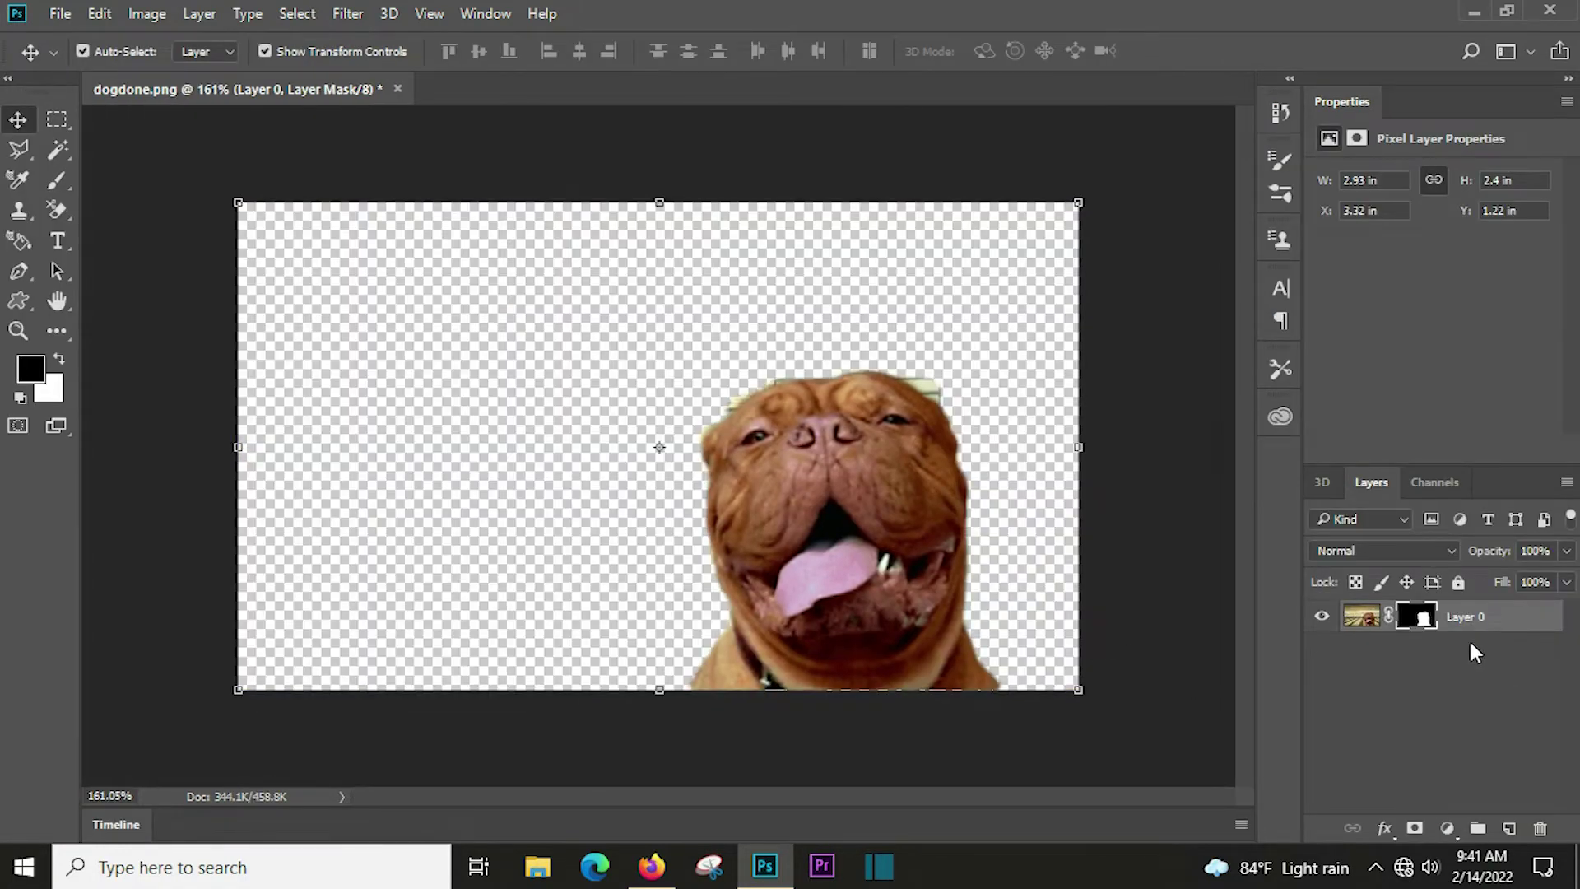
{"action": "left_click", "coordinate": [1417, 616]}
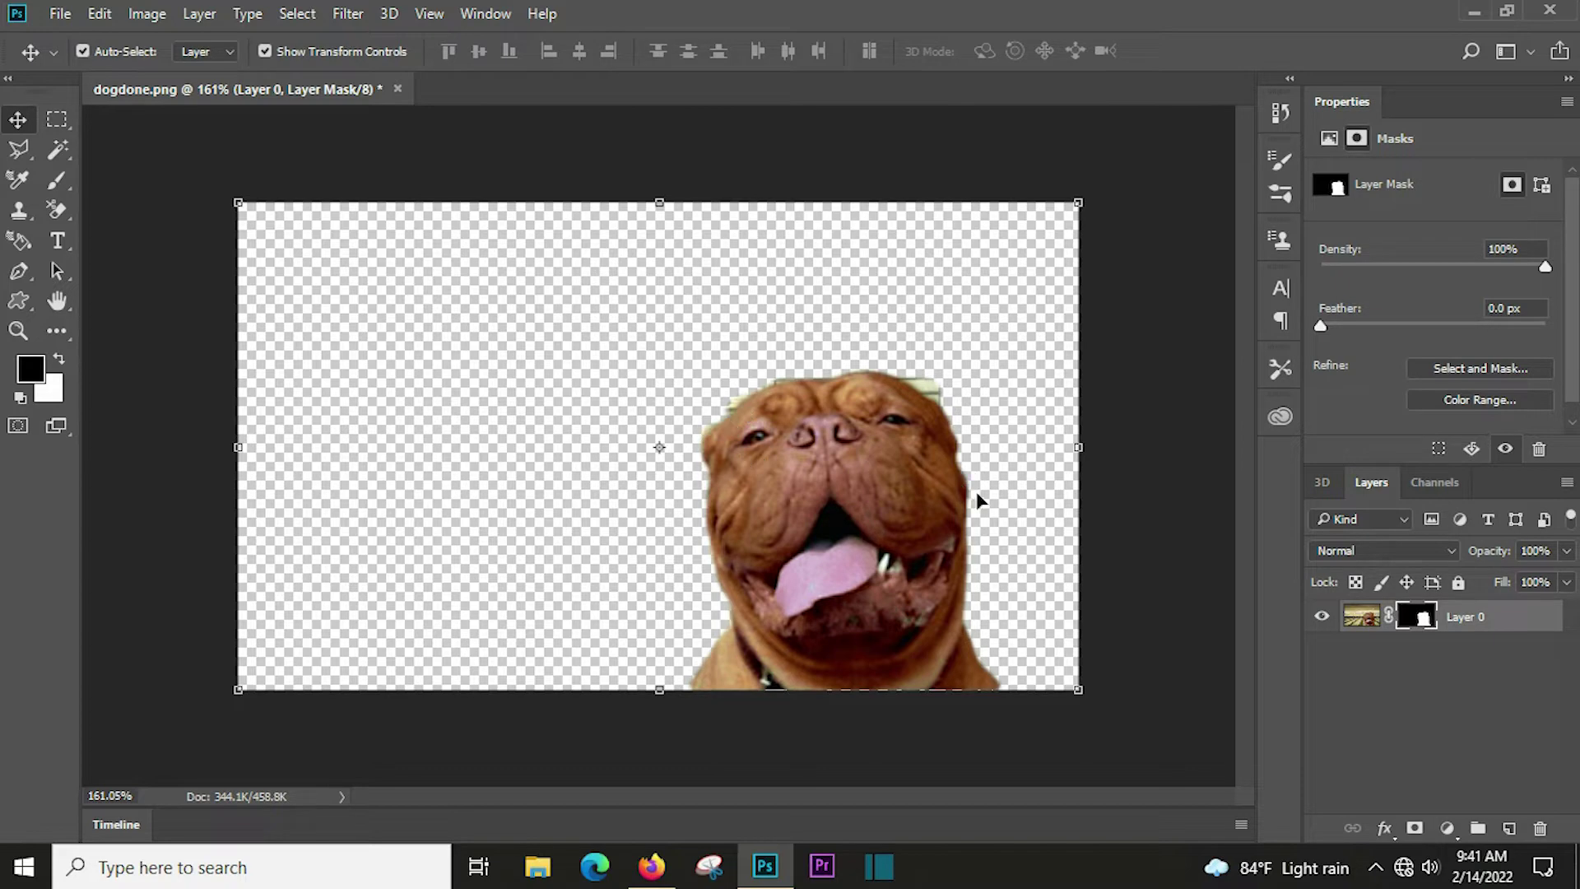
{"action": "scroll", "coordinate": [990, 507], "scroll_direction": "up", "scroll_amount": 1}
{"action": "scroll", "coordinate": [992, 507], "scroll_direction": "up", "scroll_amount": 2}
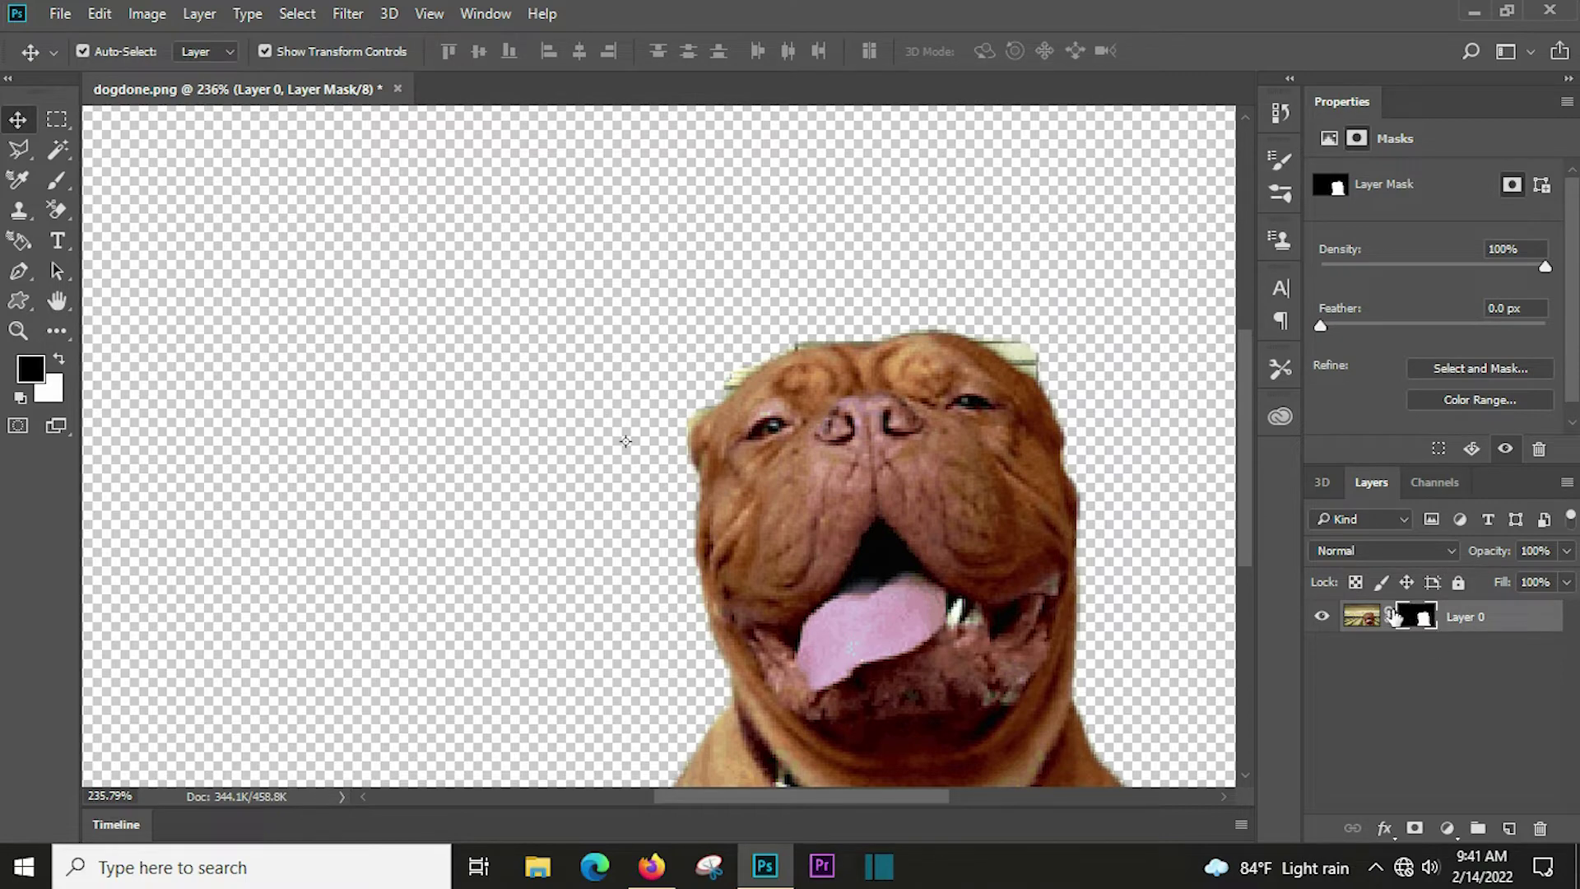
Step: Reopen Select and Mask on the dog's mask with the On Layers preview
{"action": "left_click", "coordinate": [1482, 368]}
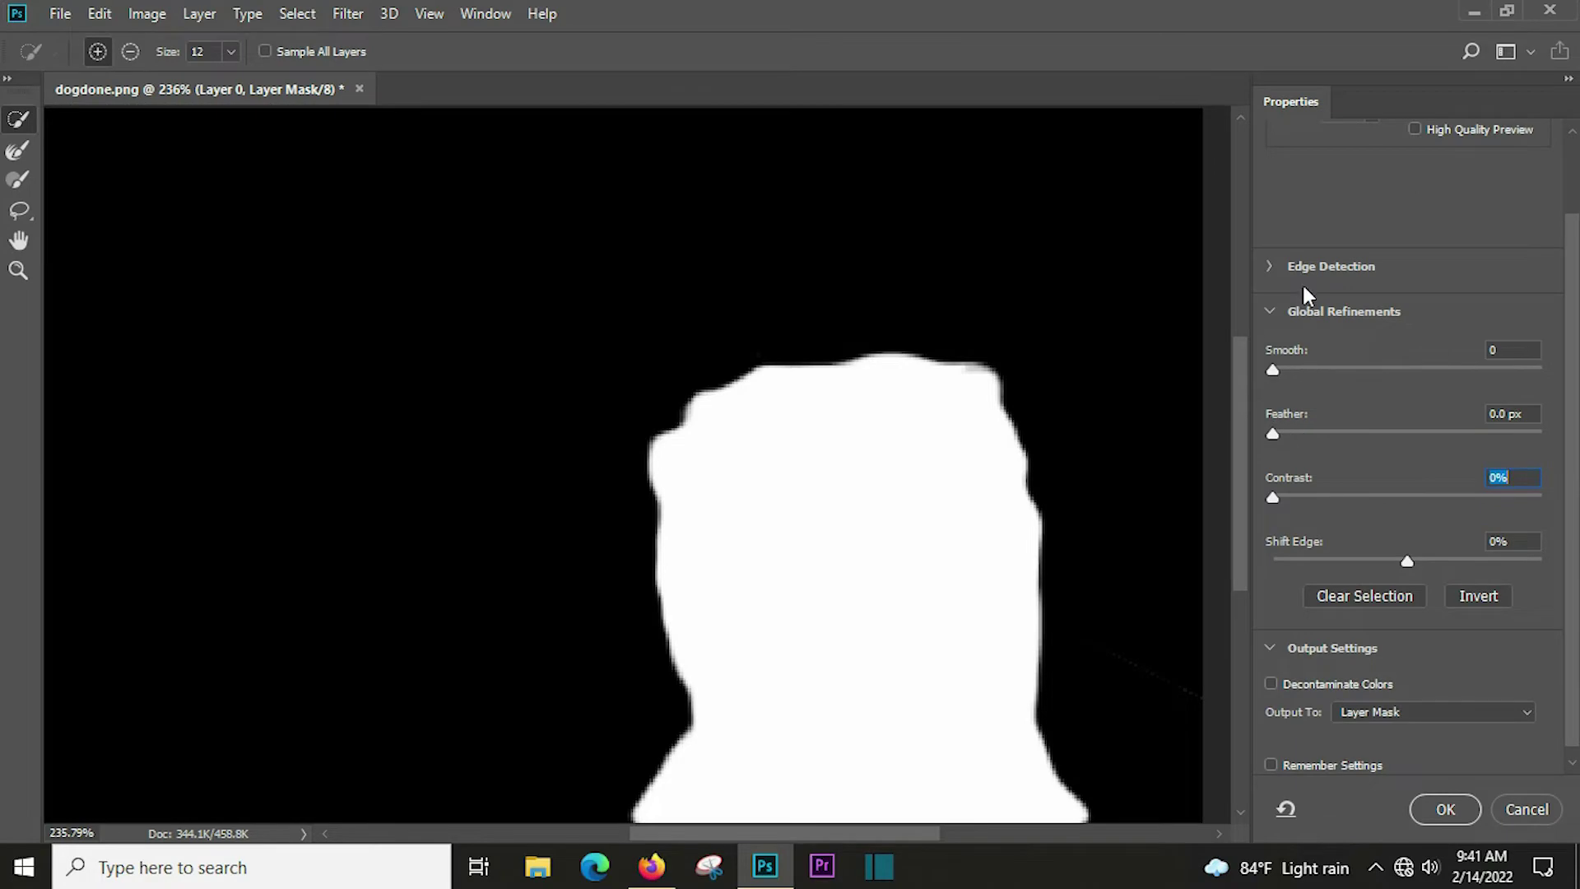
{"action": "scroll", "coordinate": [1474, 352], "scroll_direction": "up", "scroll_amount": 2}
{"action": "scroll", "coordinate": [1474, 352], "scroll_direction": "up", "scroll_amount": 1}
{"action": "left_click", "coordinate": [1370, 194]}
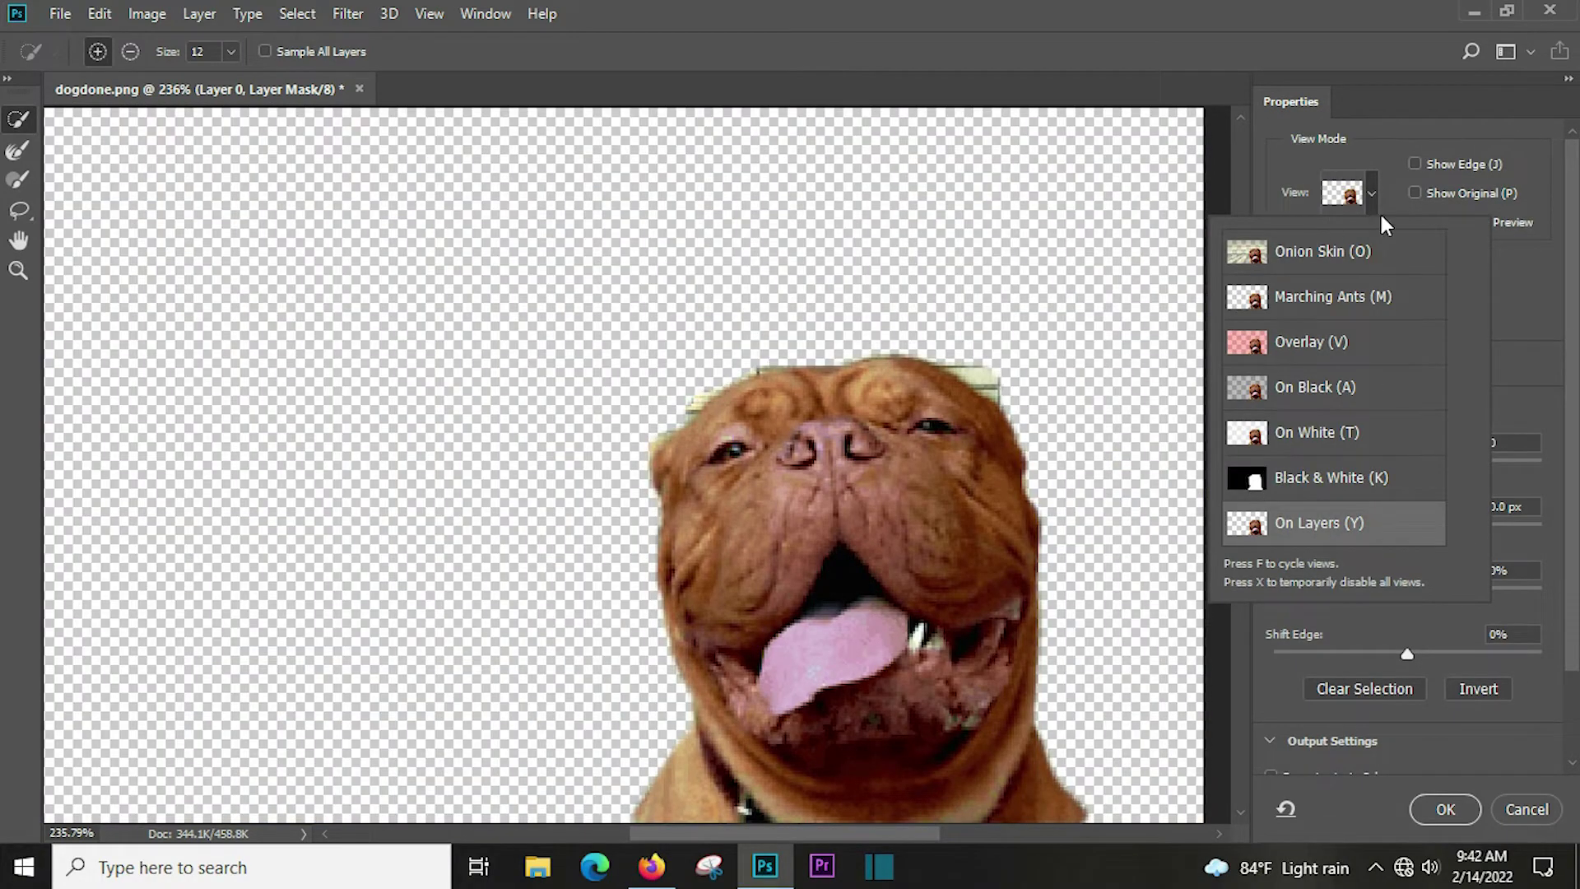
{"action": "left_click", "coordinate": [1399, 180]}
Step: Erase the light fringe around the dog's head with the subtract brush and raise Smooth to 13
{"action": "key", "text": "alt"}
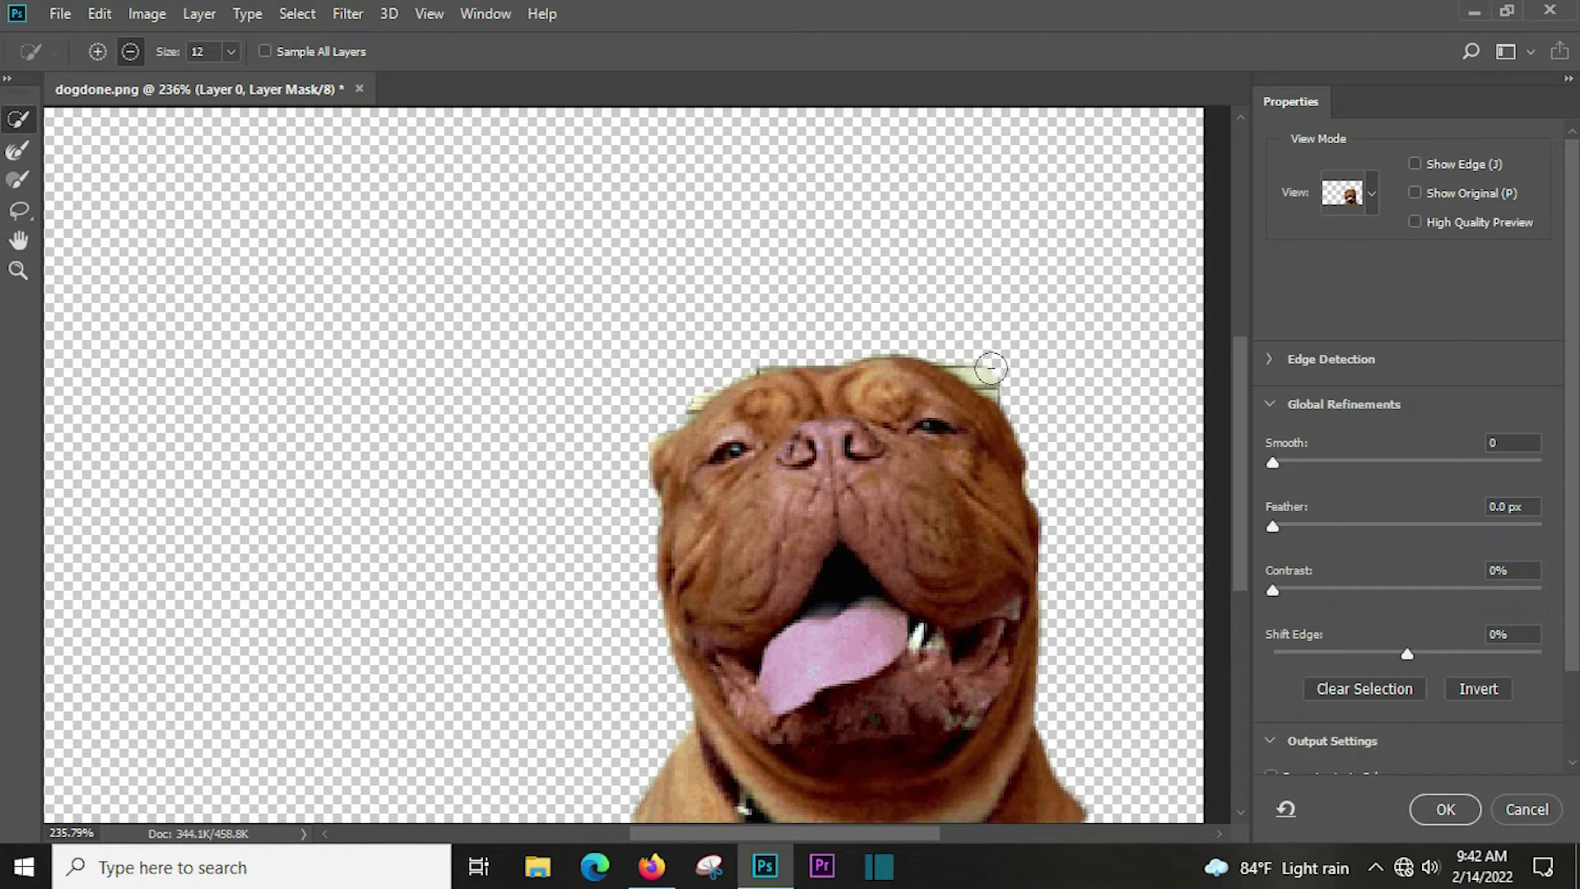
{"action": "left_click", "coordinate": [129, 58]}
{"action": "mouse_move", "coordinate": [938, 372]}
{"action": "left_mouse_down"}
{"action": "mouse_move", "coordinate": [1021, 371]}
{"action": "mouse_move", "coordinate": [998, 367]}
{"action": "left_mouse_up"}
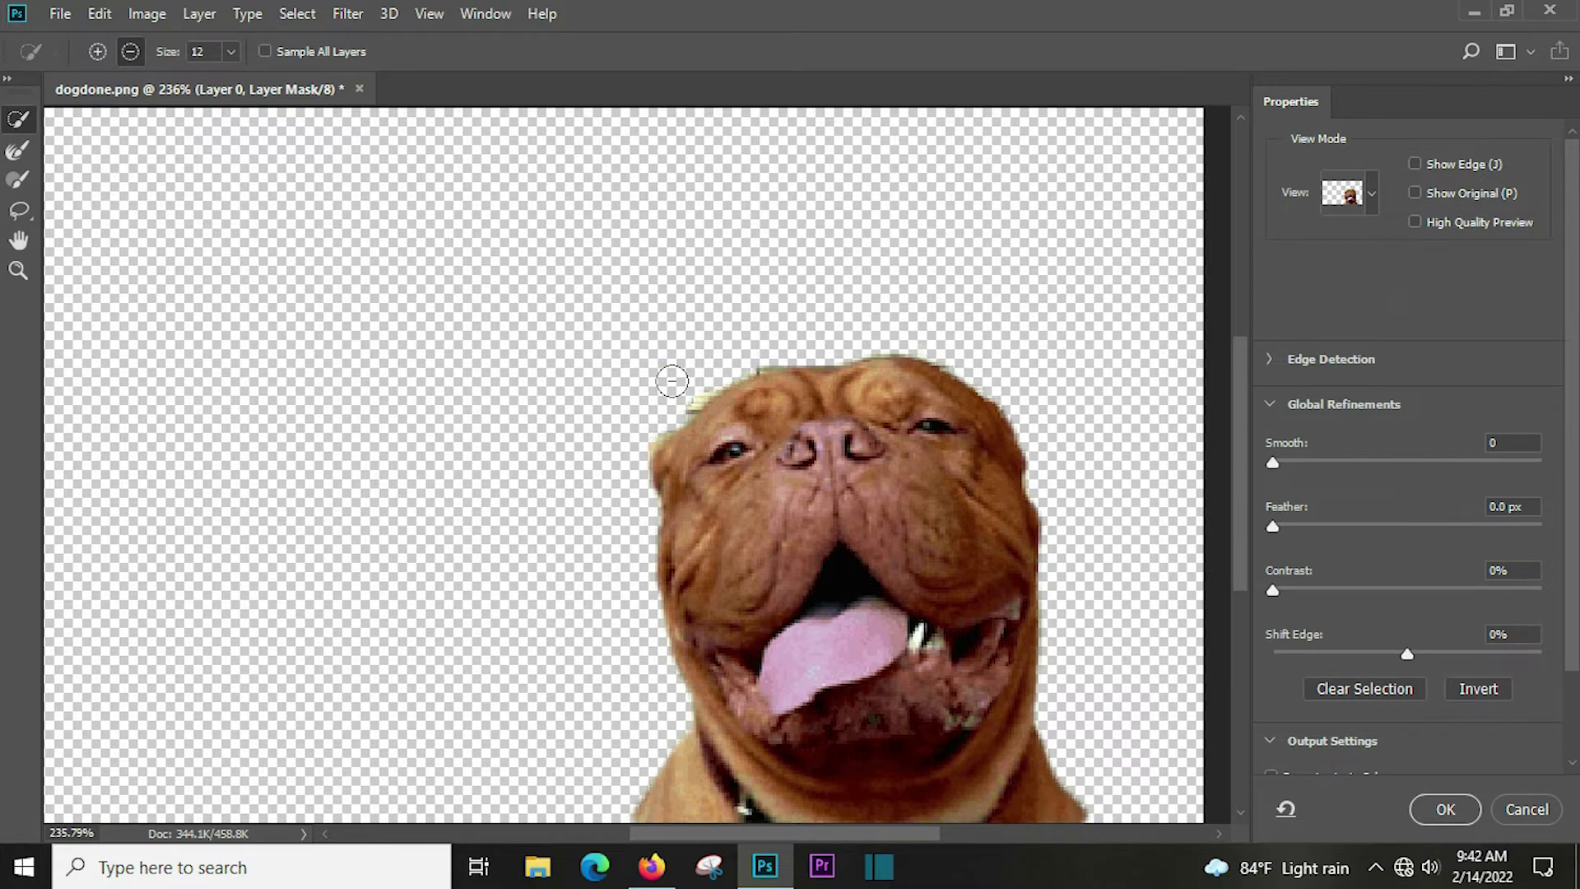
{"action": "scroll", "coordinate": [672, 381], "scroll_direction": "up", "scroll_amount": 1}
{"action": "scroll", "coordinate": [671, 381], "scroll_direction": "up", "scroll_amount": 1}
{"action": "scroll", "coordinate": [671, 380], "scroll_direction": "up", "scroll_amount": 1}
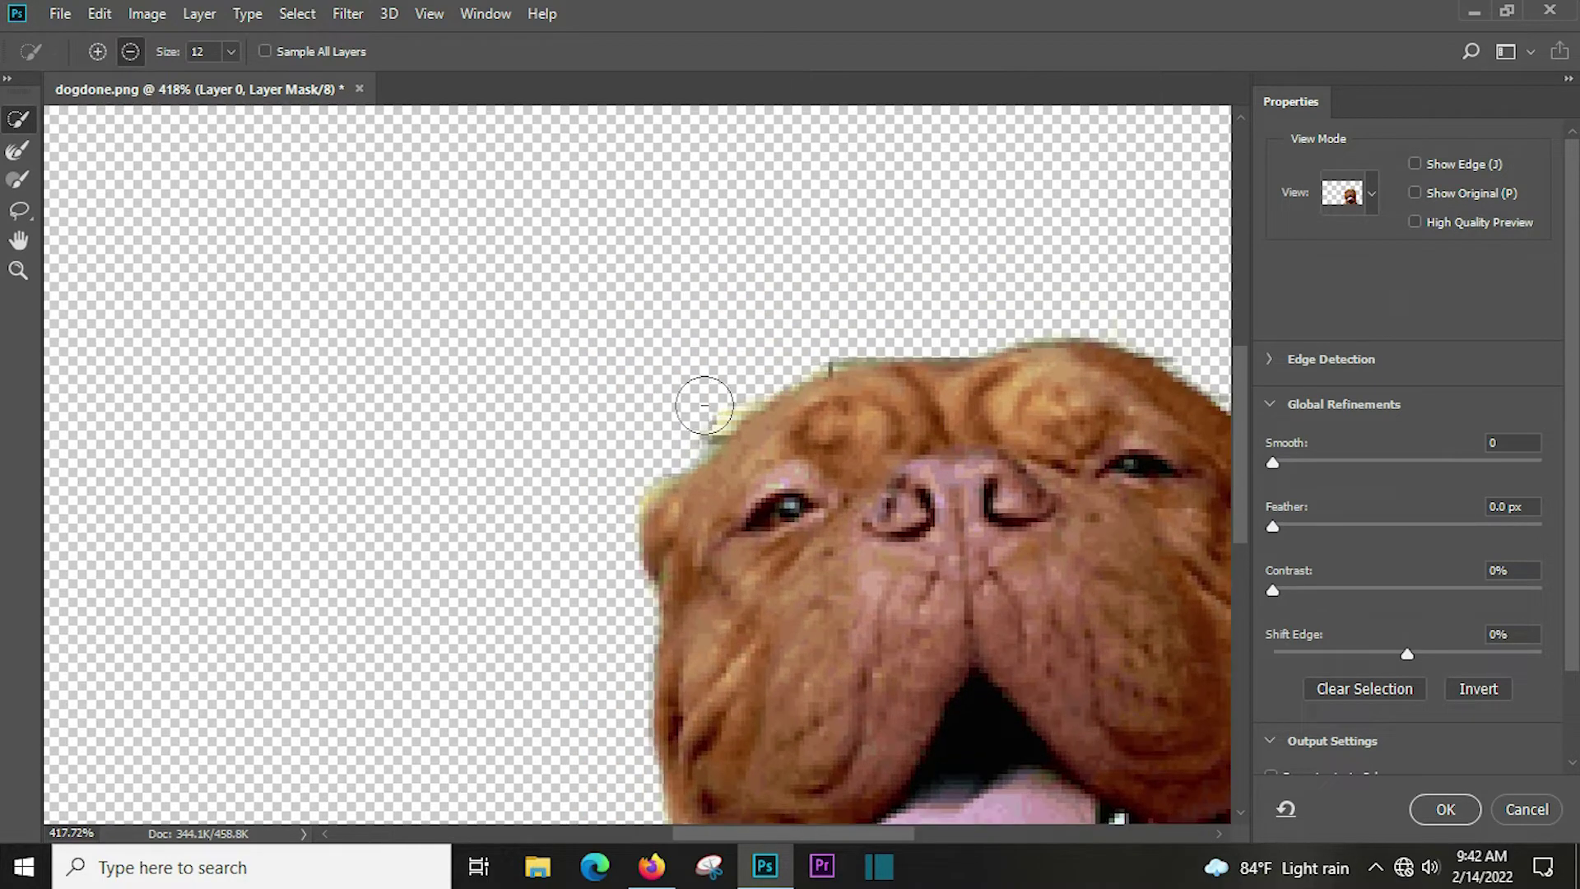
{"action": "left_click_drag", "start_coordinate": [705, 404], "coordinate": [640, 461]}
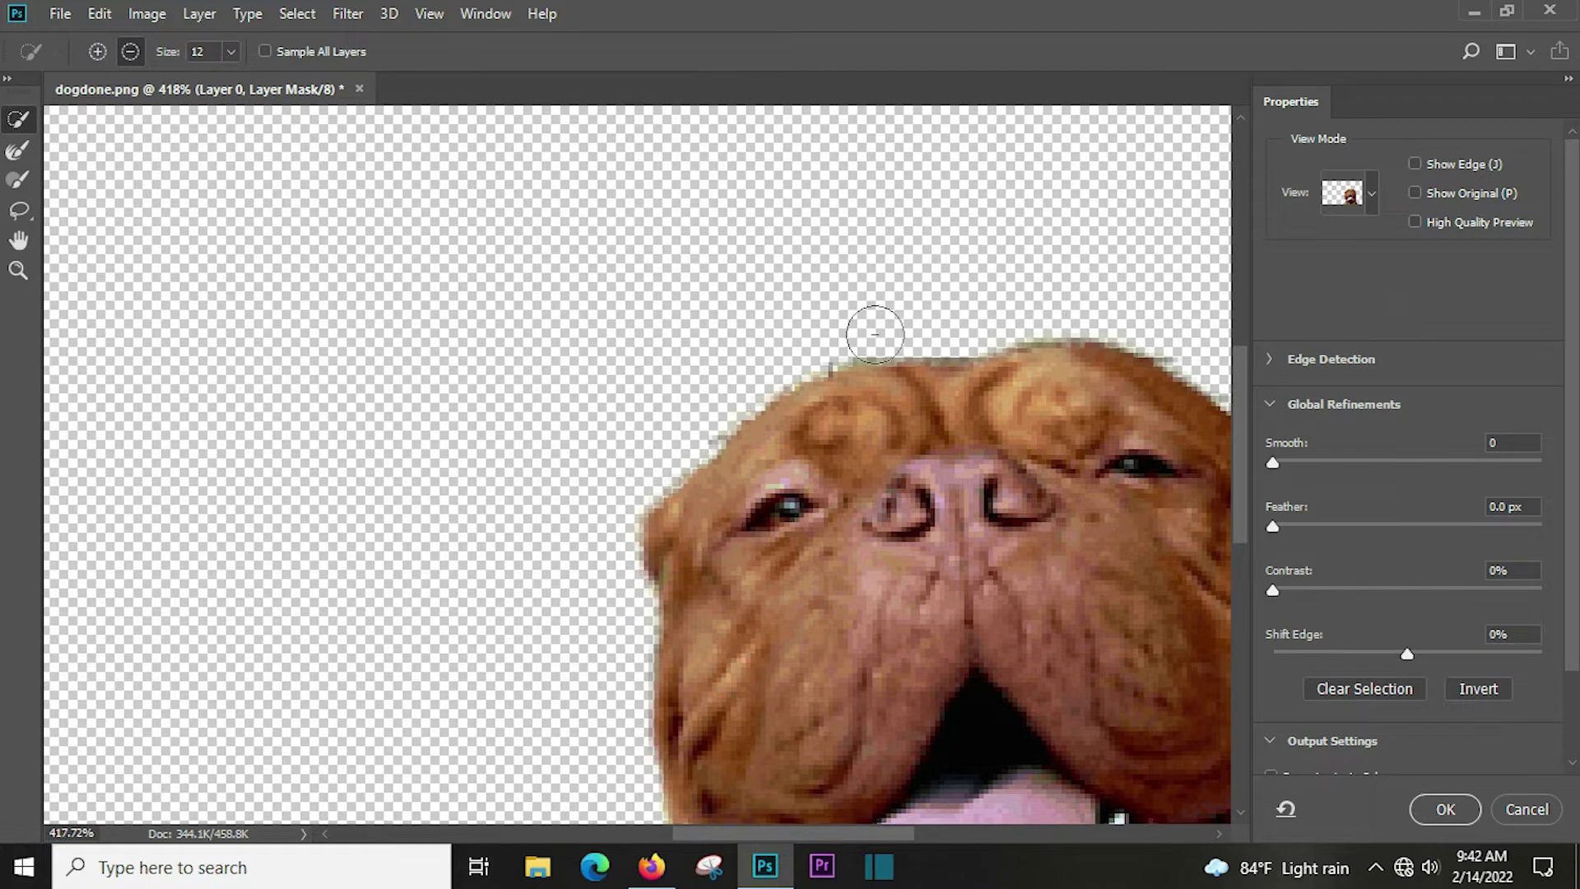
{"action": "scroll", "coordinate": [830, 349], "scroll_direction": "down", "scroll_amount": 5}
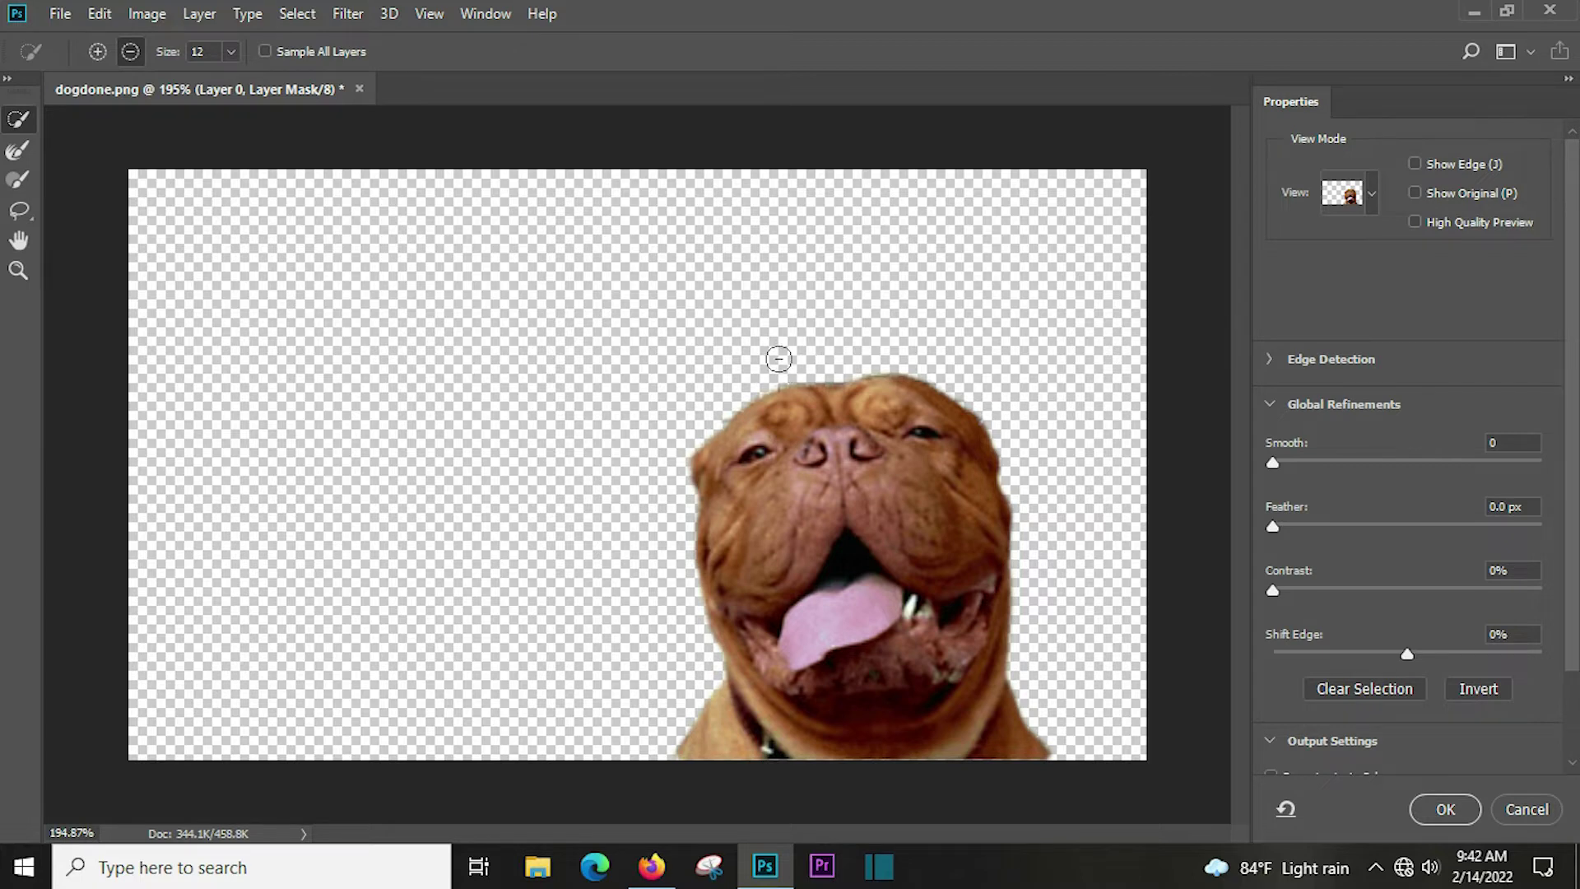
{"action": "key", "text": "ctrl+minus"}
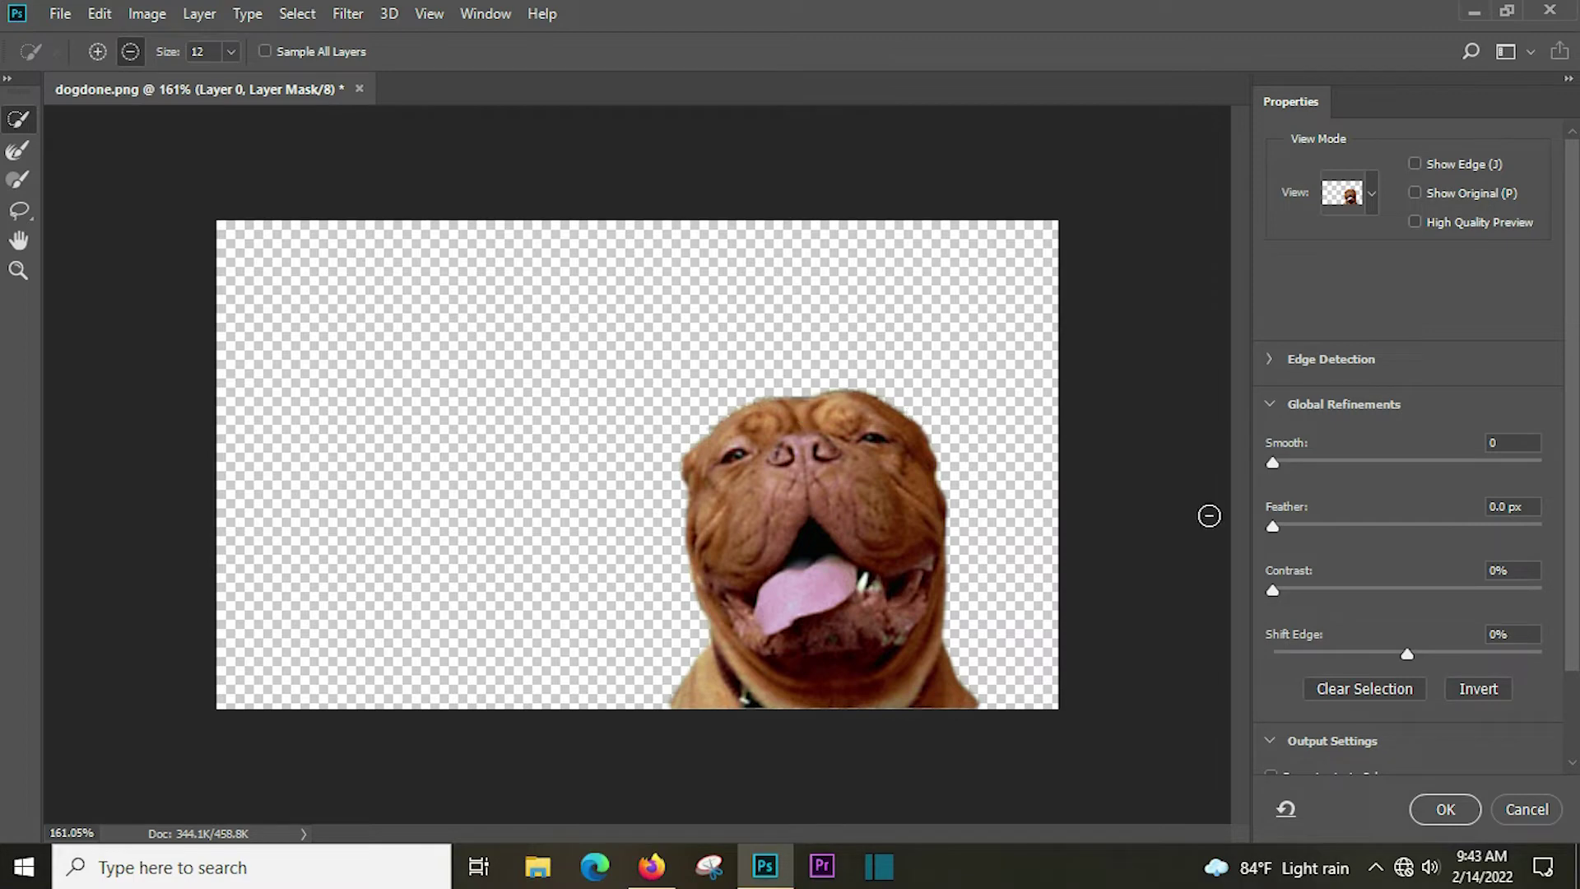
{"action": "left_click_drag", "start_coordinate": [1272, 463], "coordinate": [1304, 462]}
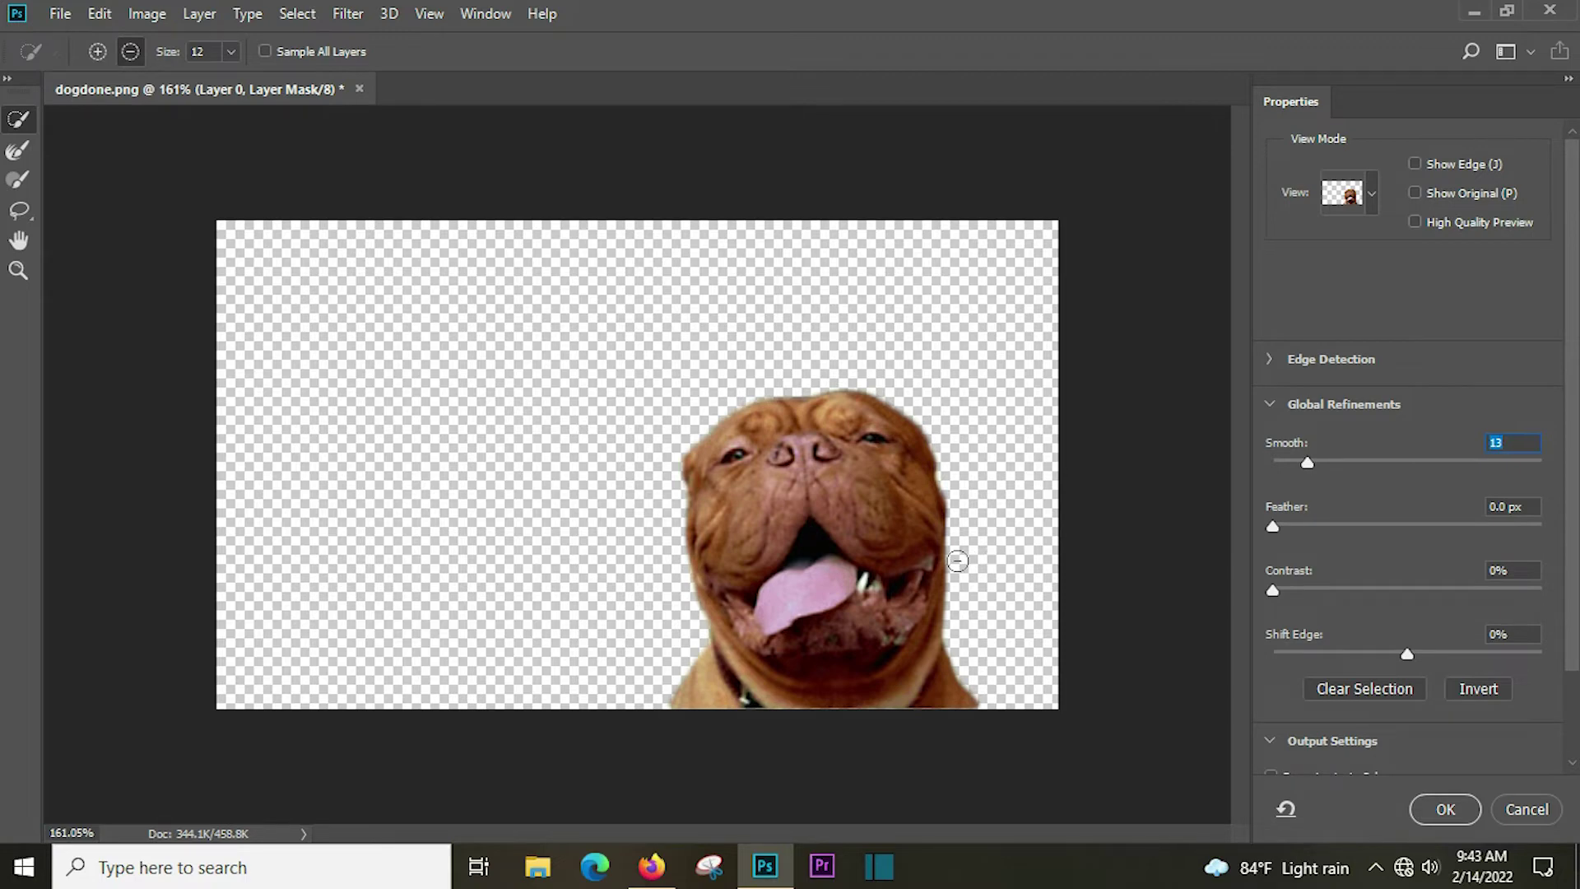
Step: Set Feather to 0.5 px and Contrast to 7%, then apply the refined mask
{"action": "left_click", "coordinate": [1275, 527]}
{"action": "left_click", "coordinate": [1281, 590]}
{"action": "scroll", "coordinate": [1402, 769], "scroll_direction": "down", "scroll_amount": 3}
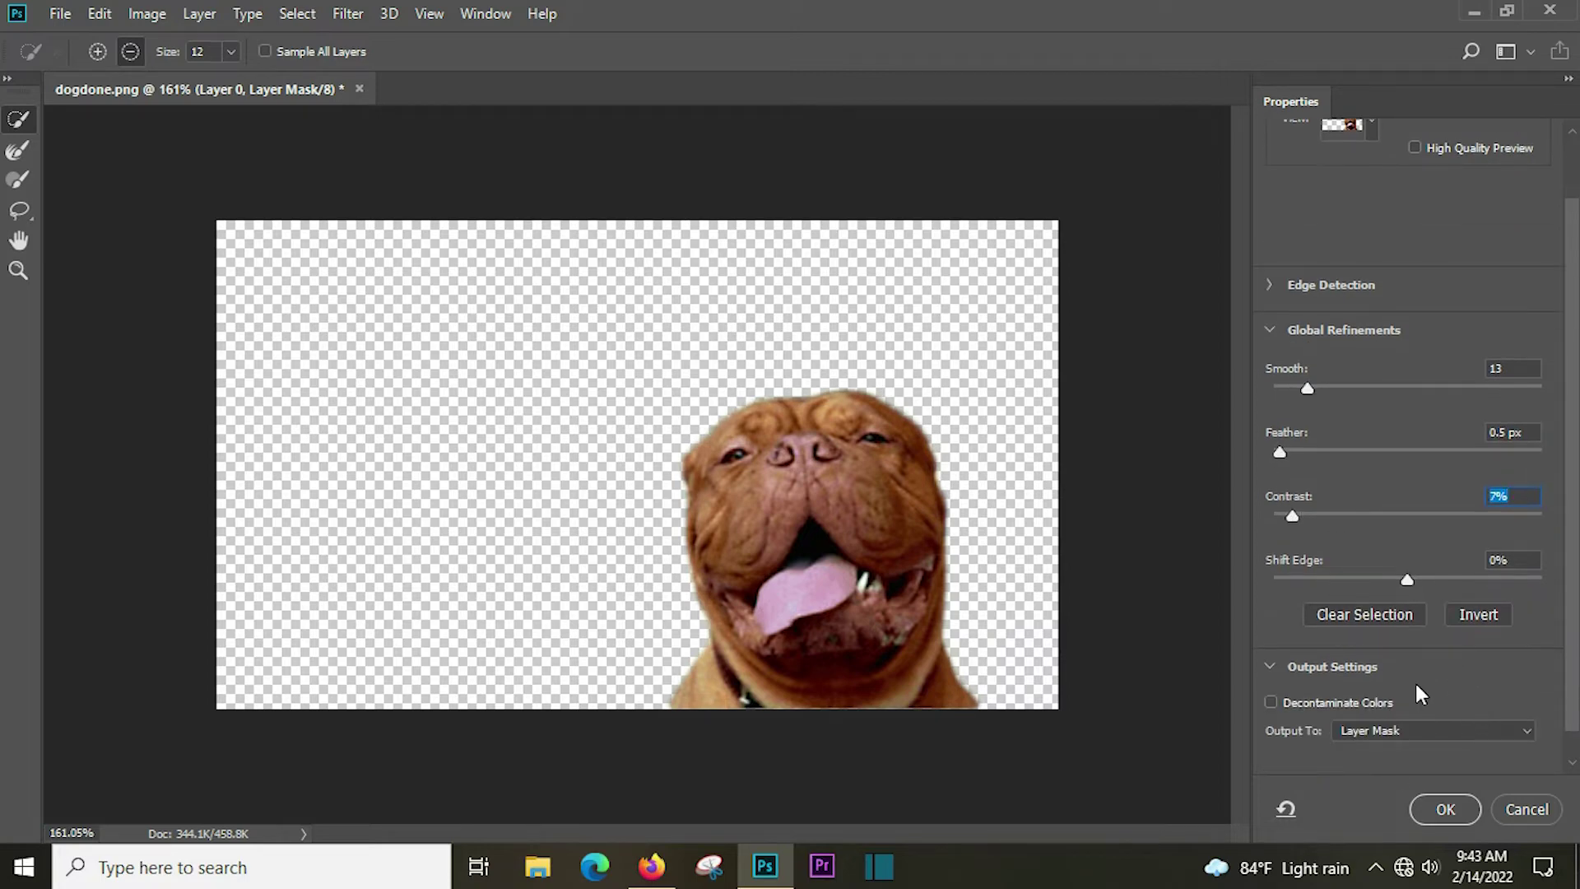
{"action": "left_click", "coordinate": [1446, 808]}
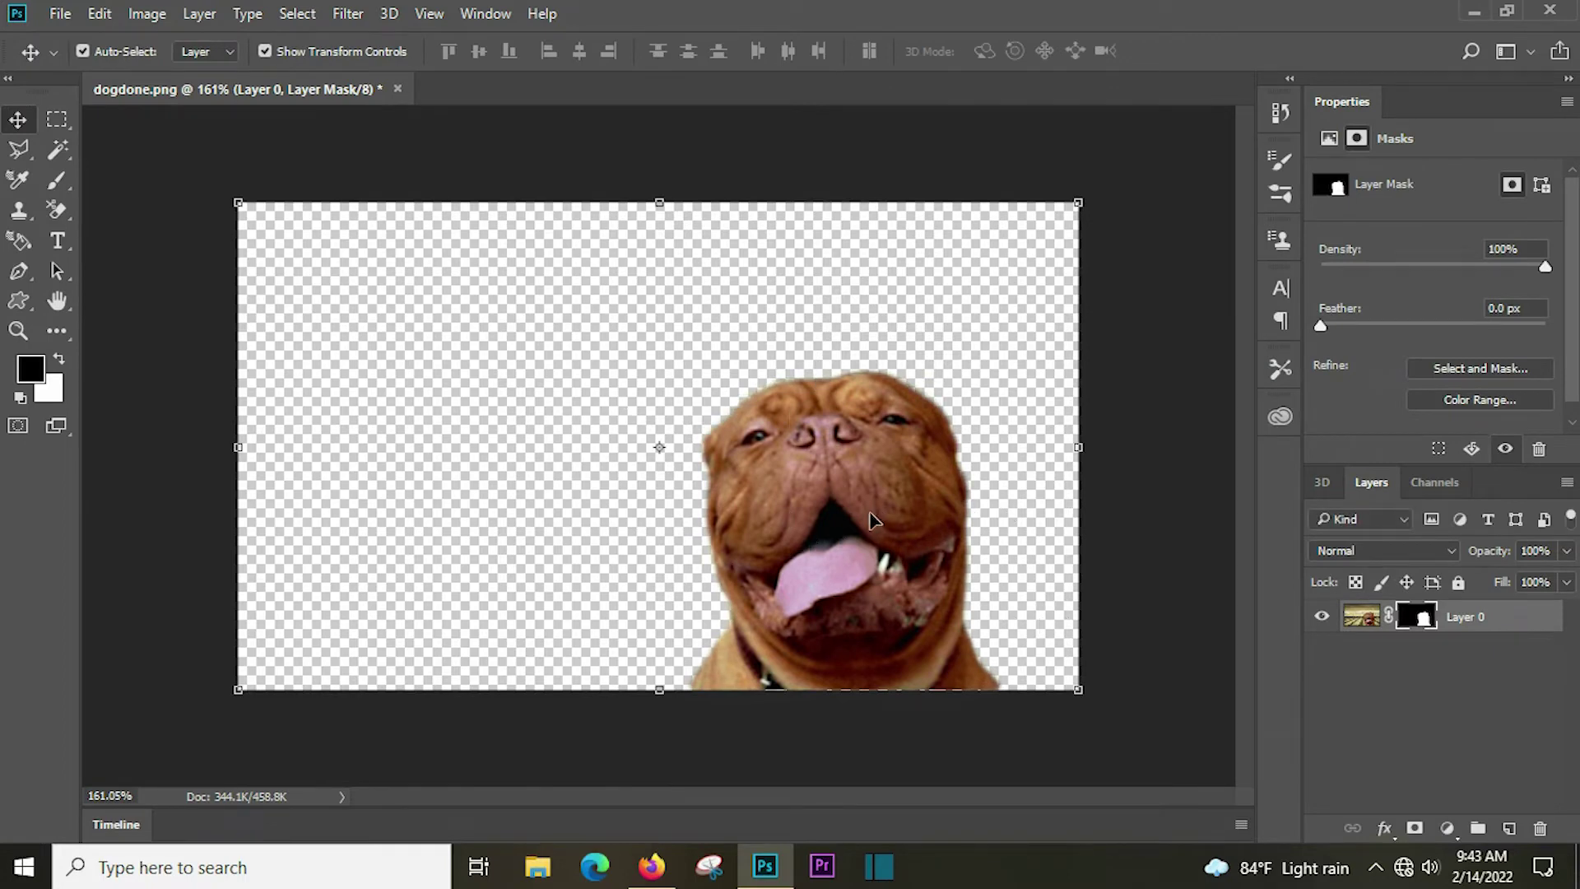
{"action": "left_click", "coordinate": [1457, 724]}
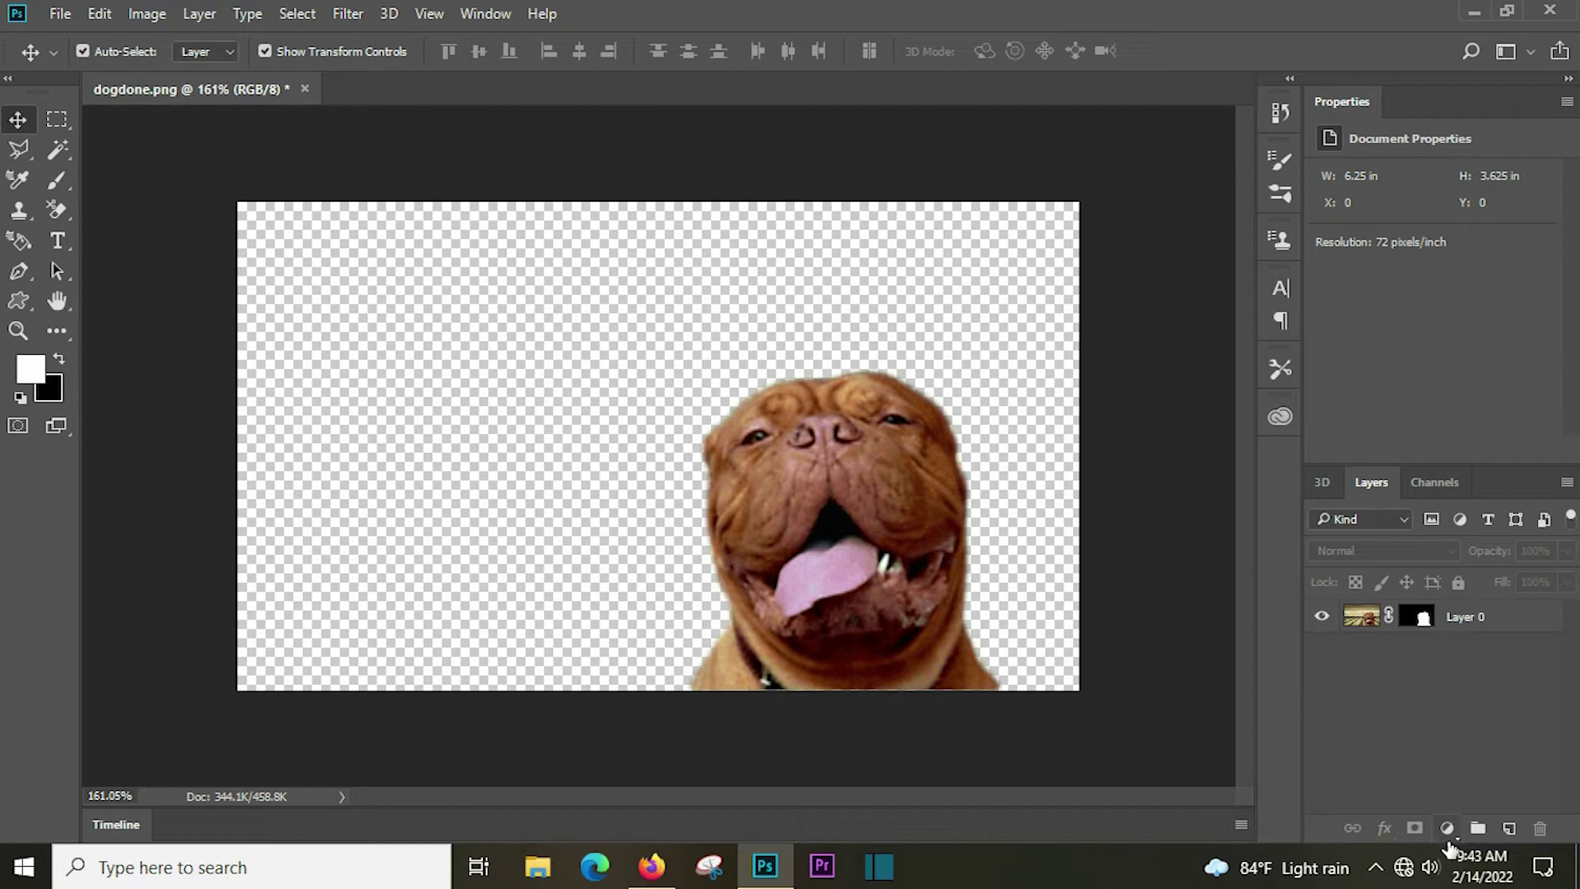
Step: Add a Solid Color fill layer set to a muted teal
{"action": "left_click", "coordinate": [1453, 840]}
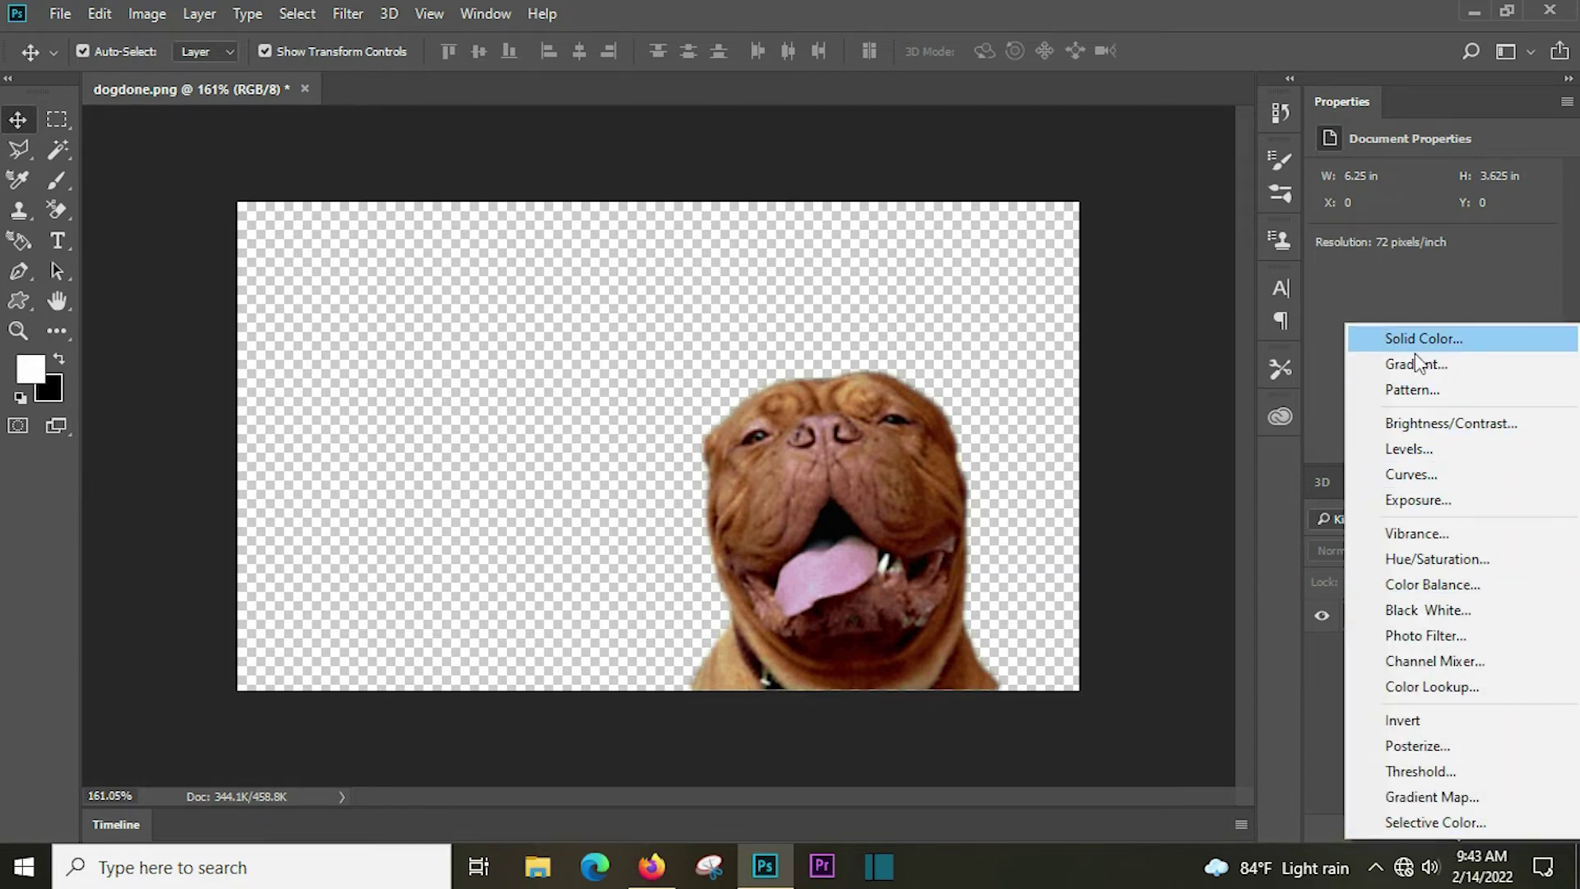
{"action": "left_click", "coordinate": [1442, 341]}
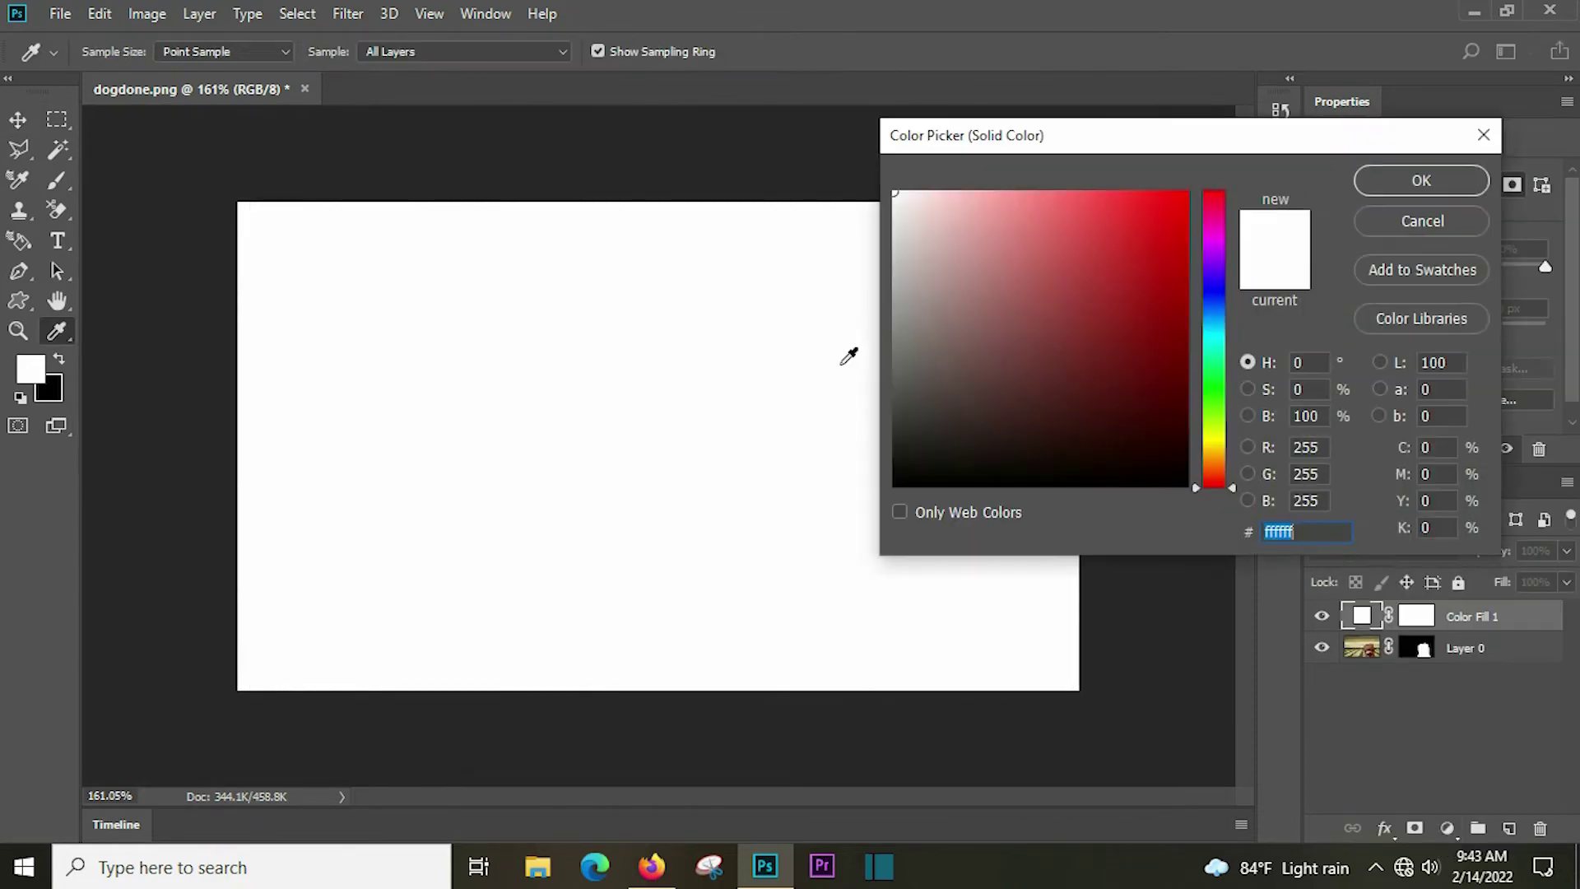
{"action": "left_click", "coordinate": [1079, 272]}
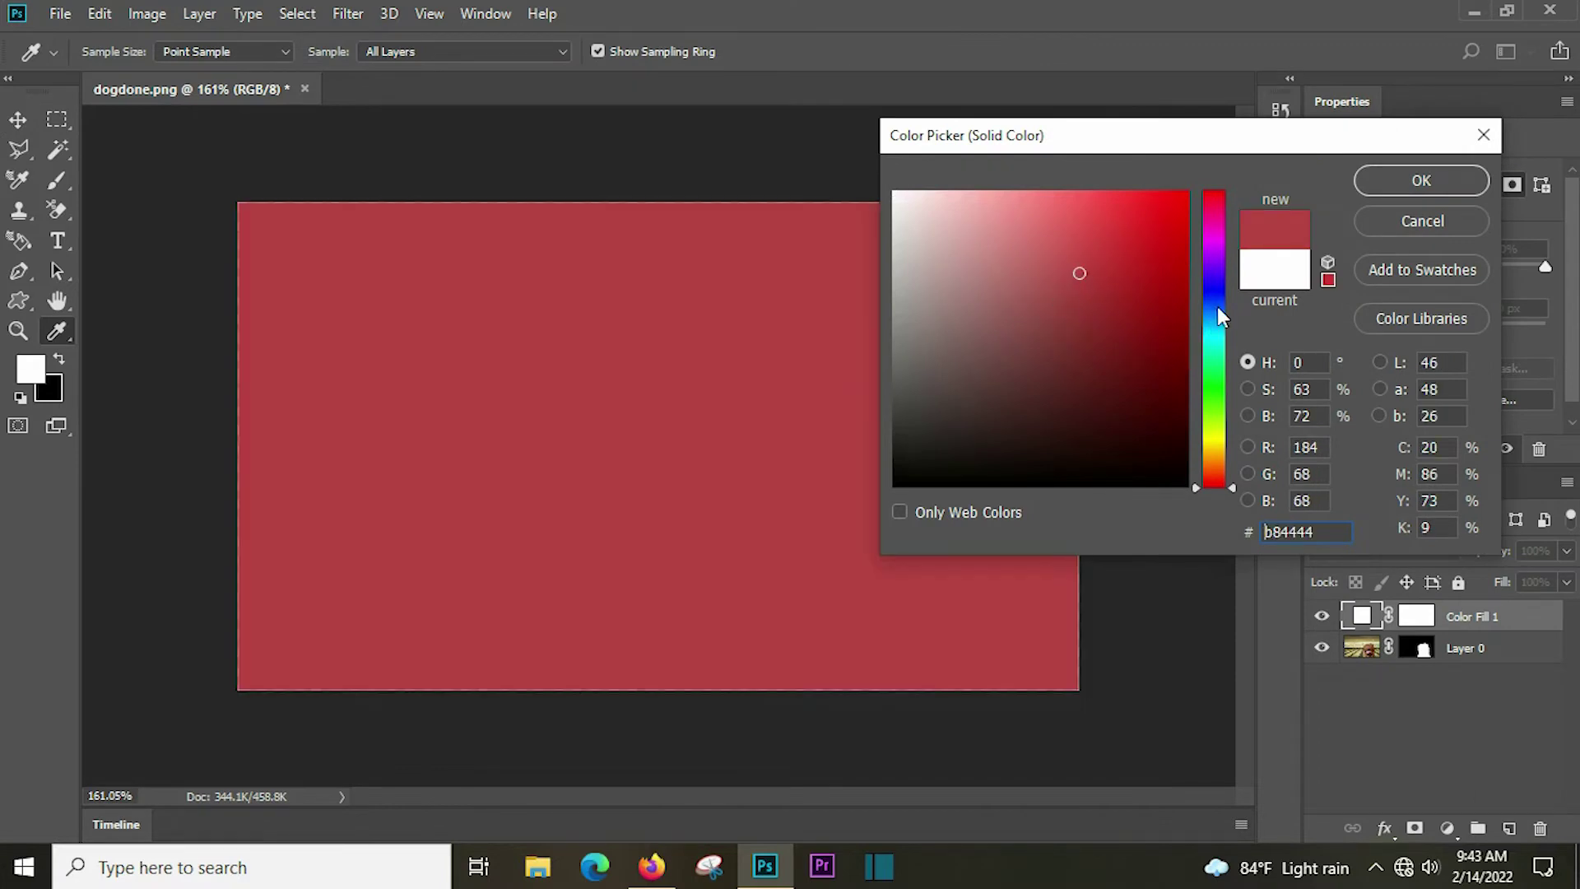
{"action": "left_click", "coordinate": [1213, 306]}
{"action": "left_click", "coordinate": [1214, 337]}
{"action": "left_click", "coordinate": [989, 291]}
{"action": "left_click", "coordinate": [1005, 242]}
{"action": "left_click", "coordinate": [971, 292]}
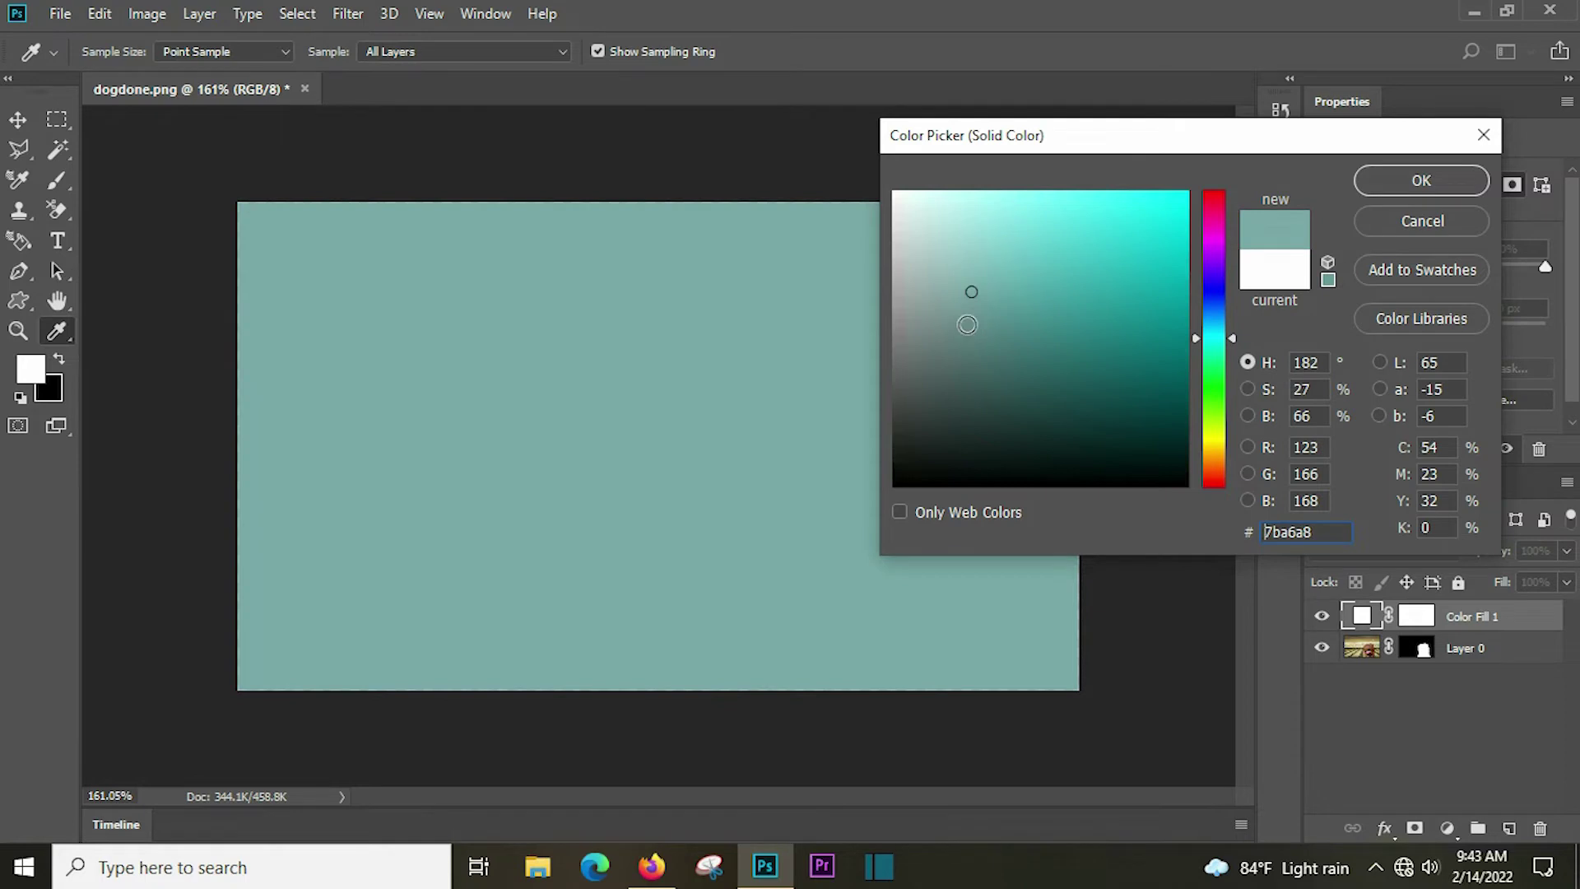
{"action": "left_click", "coordinate": [1442, 180]}
Step: Place the teal fill beneath the dog layer and move the dog left toward the centre
{"action": "left_click_drag", "start_coordinate": [1459, 617], "coordinate": [1463, 679]}
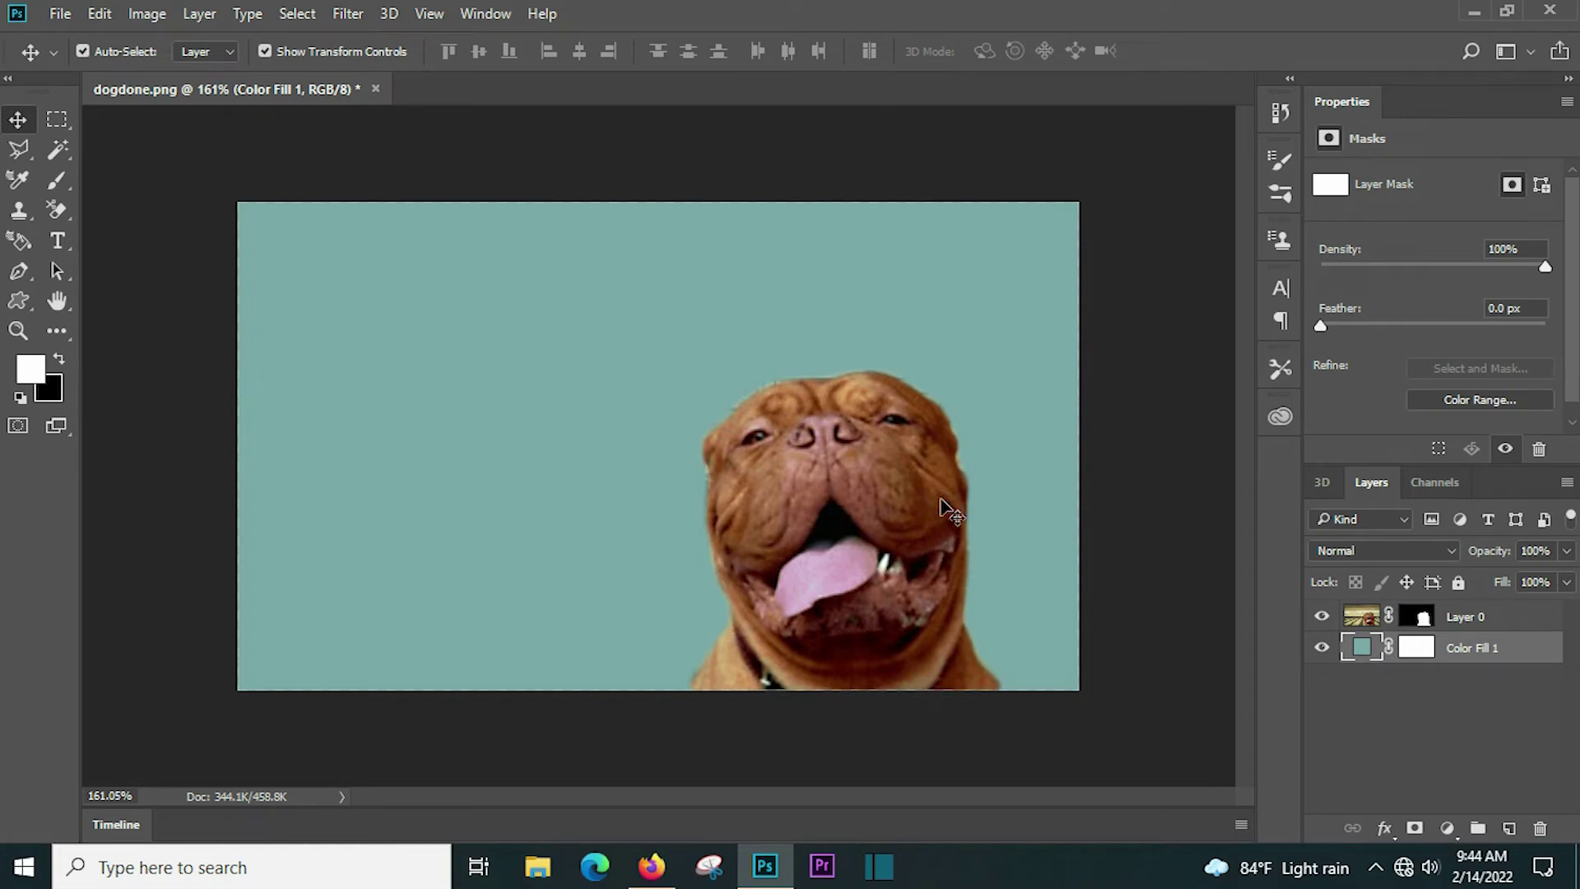
{"action": "left_click", "coordinate": [799, 480]}
{"action": "mouse_move", "coordinate": [799, 484]}
{"action": "left_mouse_down"}
{"action": "mouse_move", "coordinate": [681, 483]}
{"action": "mouse_move", "coordinate": [886, 477]}
{"action": "left_mouse_up"}
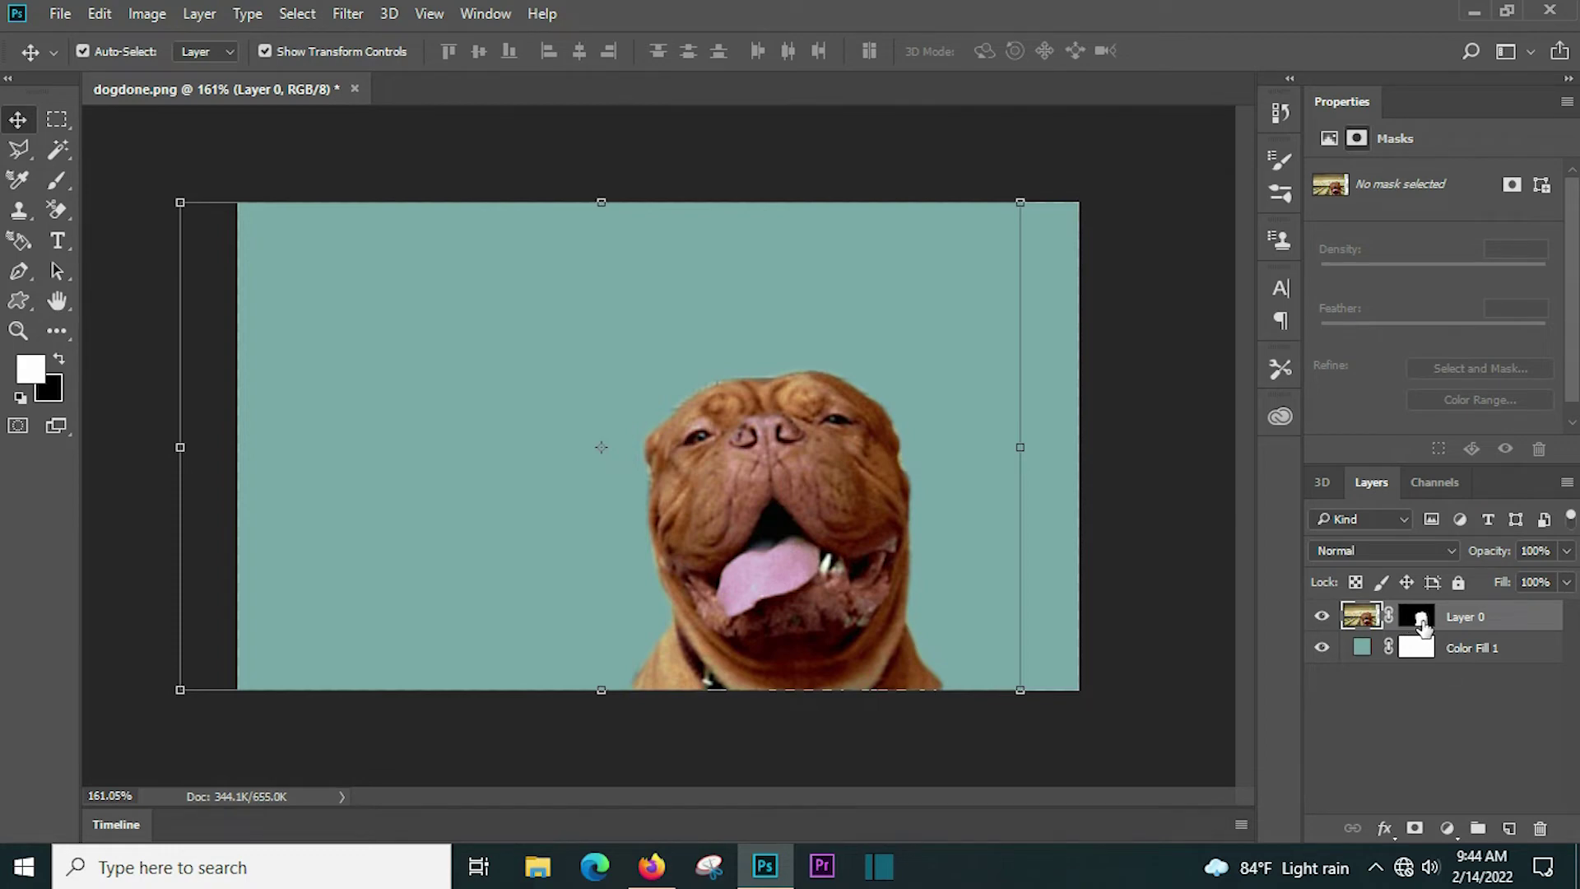
Step: Target Layer 0's mask, try lowering its Density, and leave it at 100%
{"action": "scroll", "coordinate": [823, 529], "scroll_direction": "up", "scroll_amount": 2}
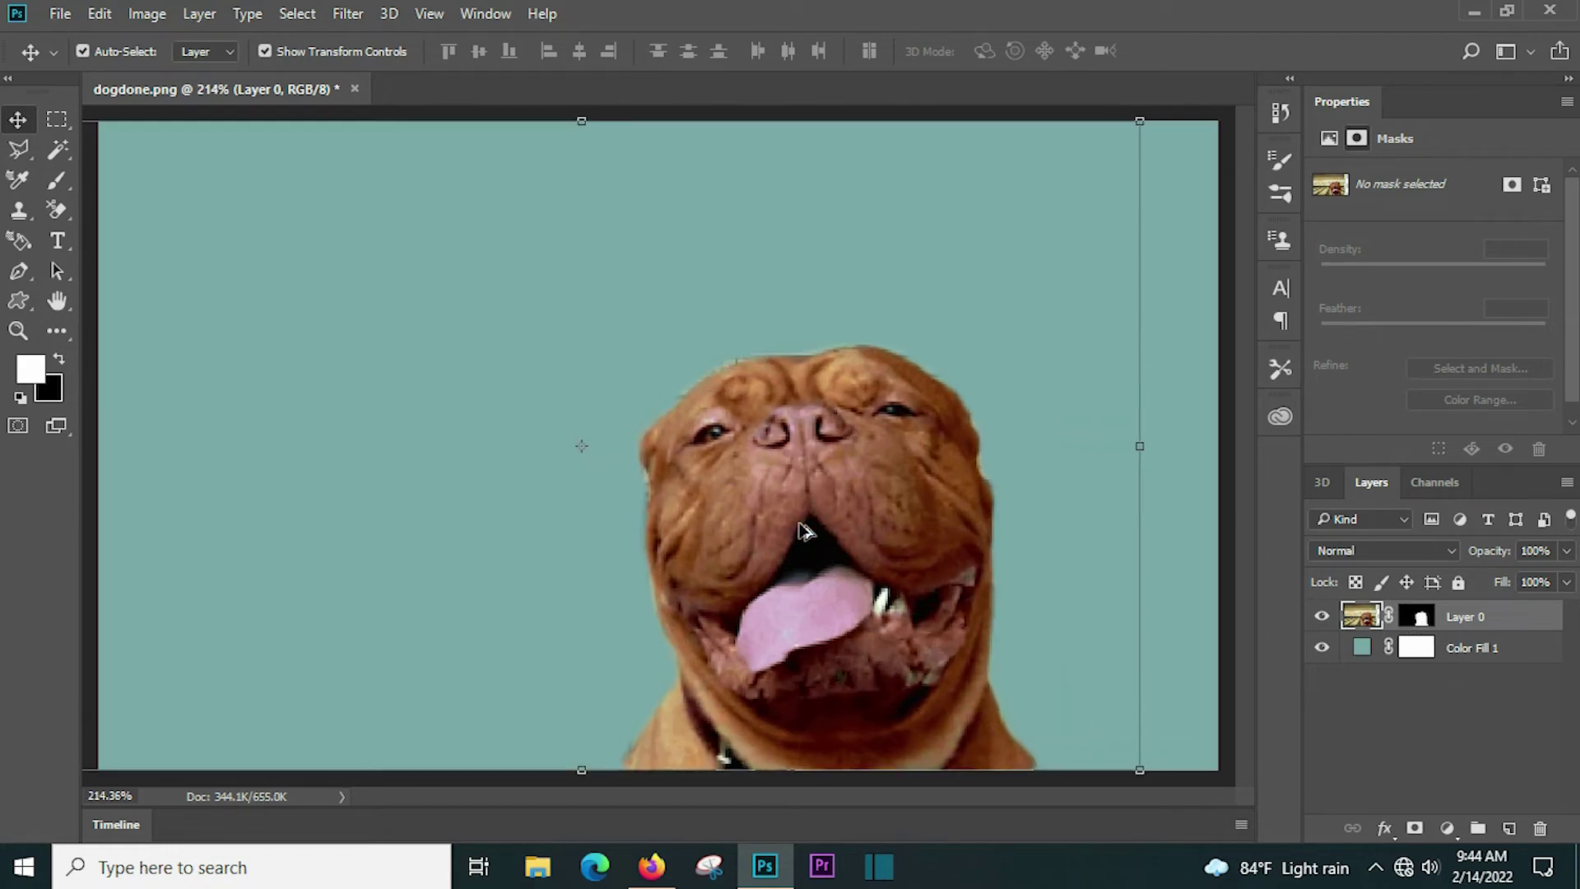
{"action": "scroll", "coordinate": [814, 529], "scroll_direction": "up", "scroll_amount": 2}
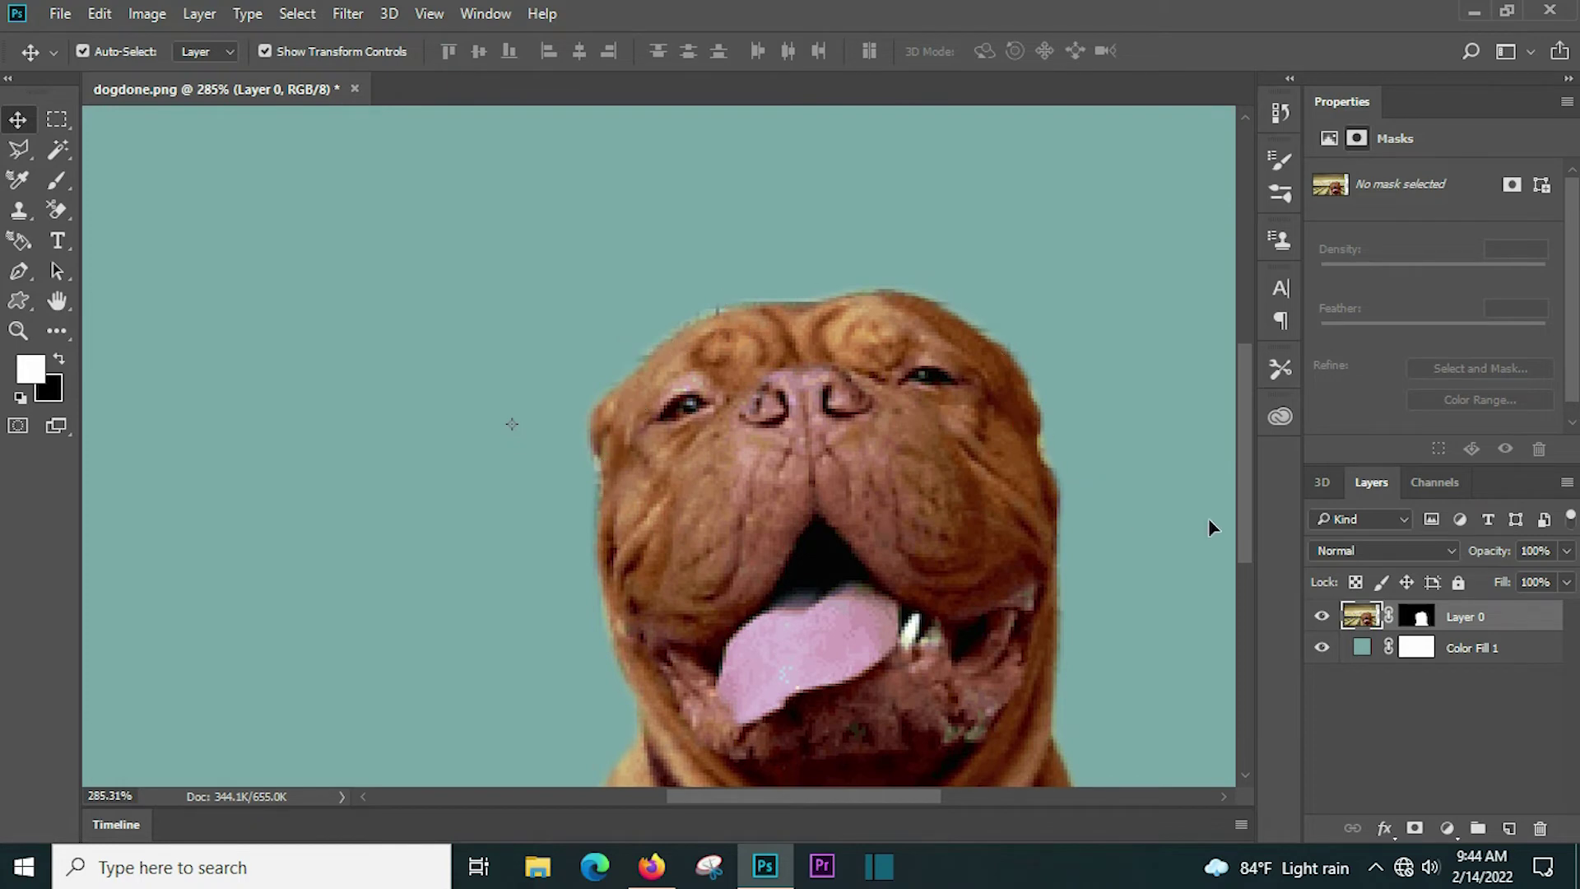
{"action": "left_click", "coordinate": [1423, 623]}
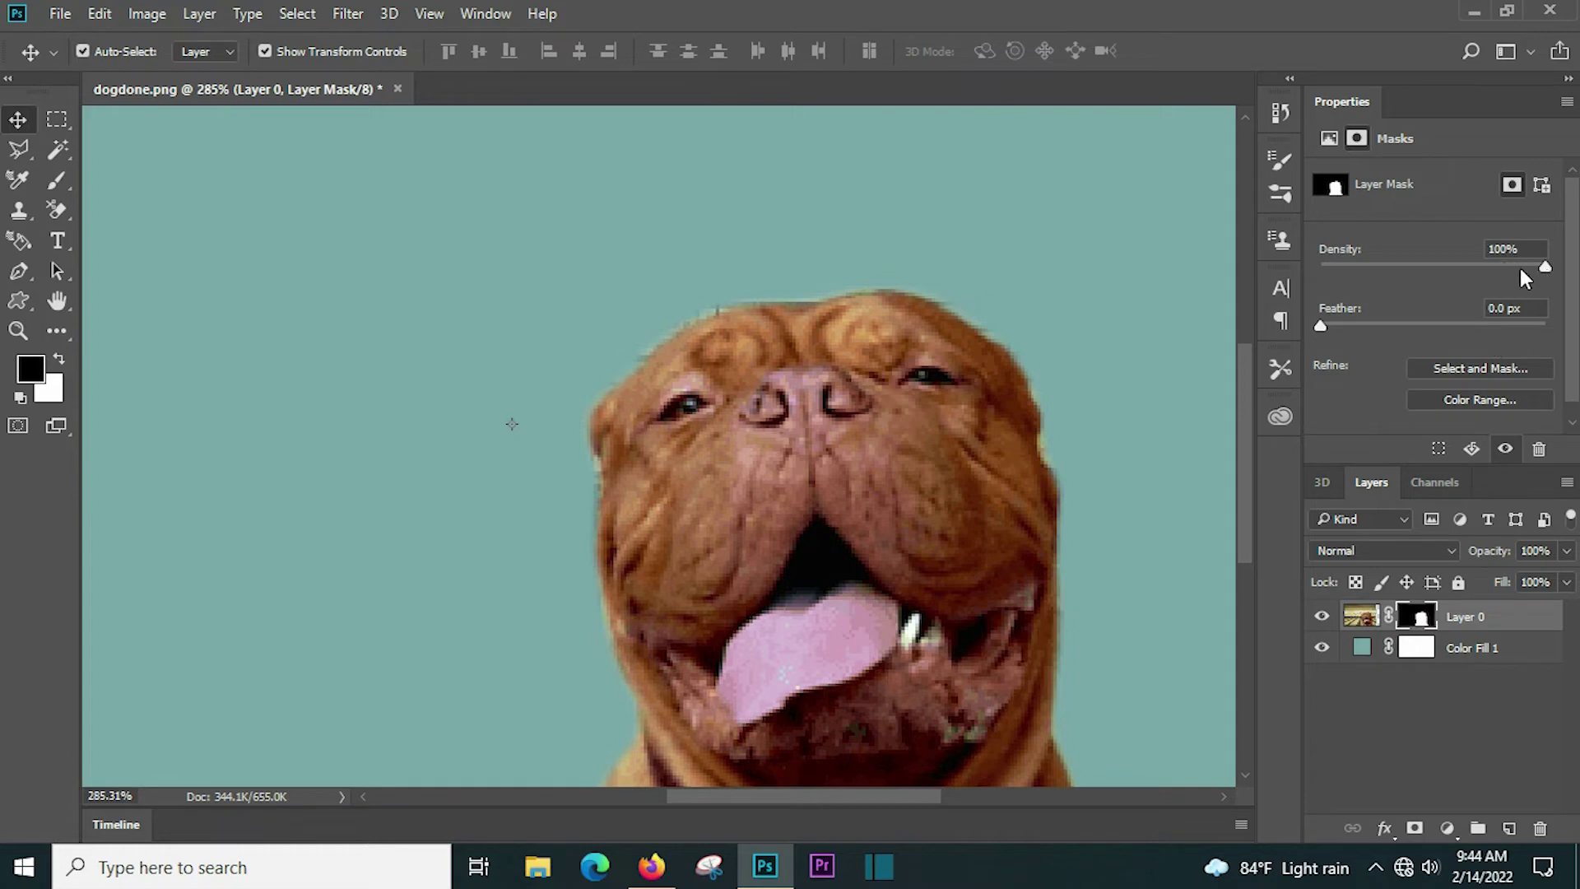
{"action": "left_click_drag", "start_coordinate": [1521, 269], "coordinate": [1507, 271]}
{"action": "left_click", "coordinate": [56, 181]}
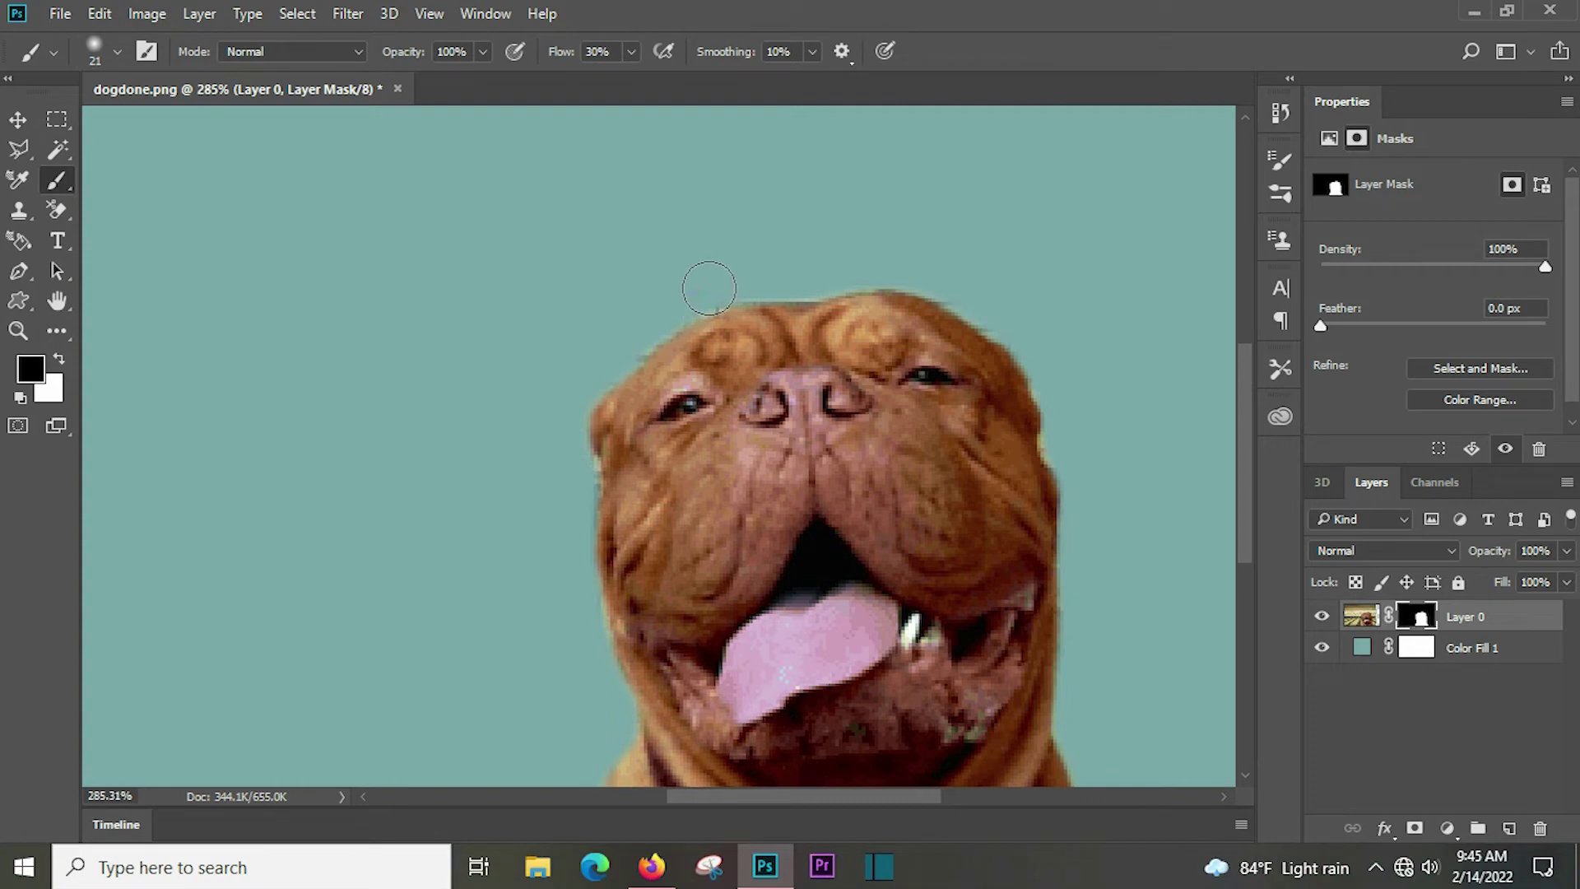
Step: Zoom in on the dog's head and set the brush size to 12 px
{"action": "scroll", "coordinate": [714, 359], "scroll_direction": "up", "scroll_amount": 1}
{"action": "scroll", "coordinate": [700, 312], "scroll_direction": "up", "scroll_amount": 2}
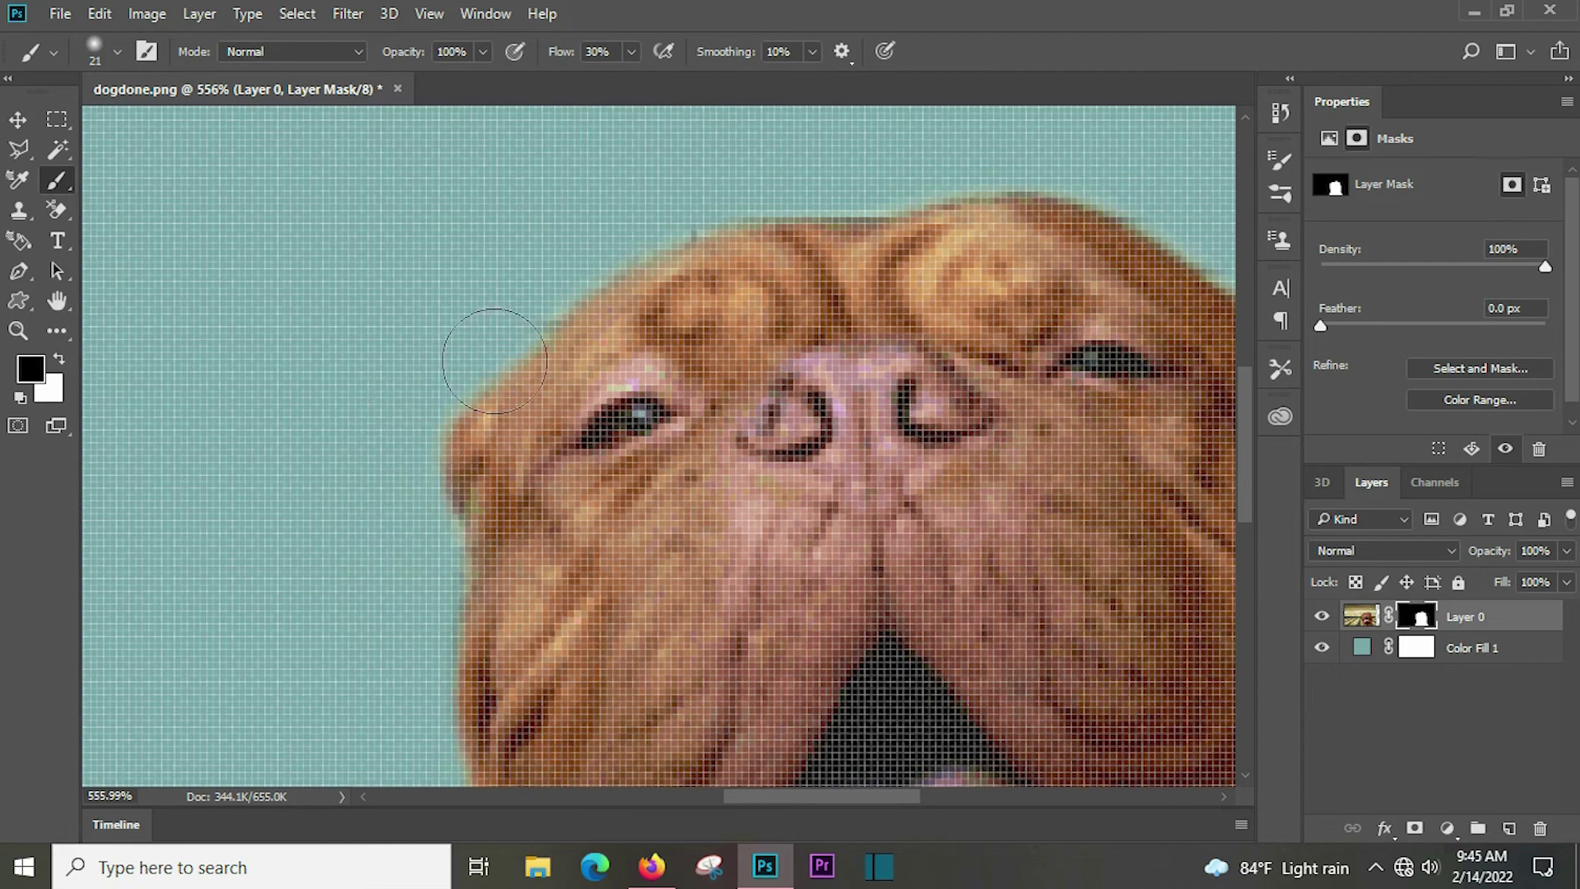
{"action": "scroll", "coordinate": [607, 312], "scroll_direction": "down", "scroll_amount": 2}
{"action": "scroll", "coordinate": [605, 317], "scroll_direction": "down", "scroll_amount": 2}
{"action": "scroll", "coordinate": [597, 329], "scroll_direction": "down", "scroll_amount": 1}
{"action": "scroll", "coordinate": [1040, 363], "scroll_direction": "up", "scroll_amount": 1}
{"action": "scroll", "coordinate": [1070, 399], "scroll_direction": "up", "scroll_amount": 2}
{"action": "scroll", "coordinate": [1070, 399], "scroll_direction": "up", "scroll_amount": 2}
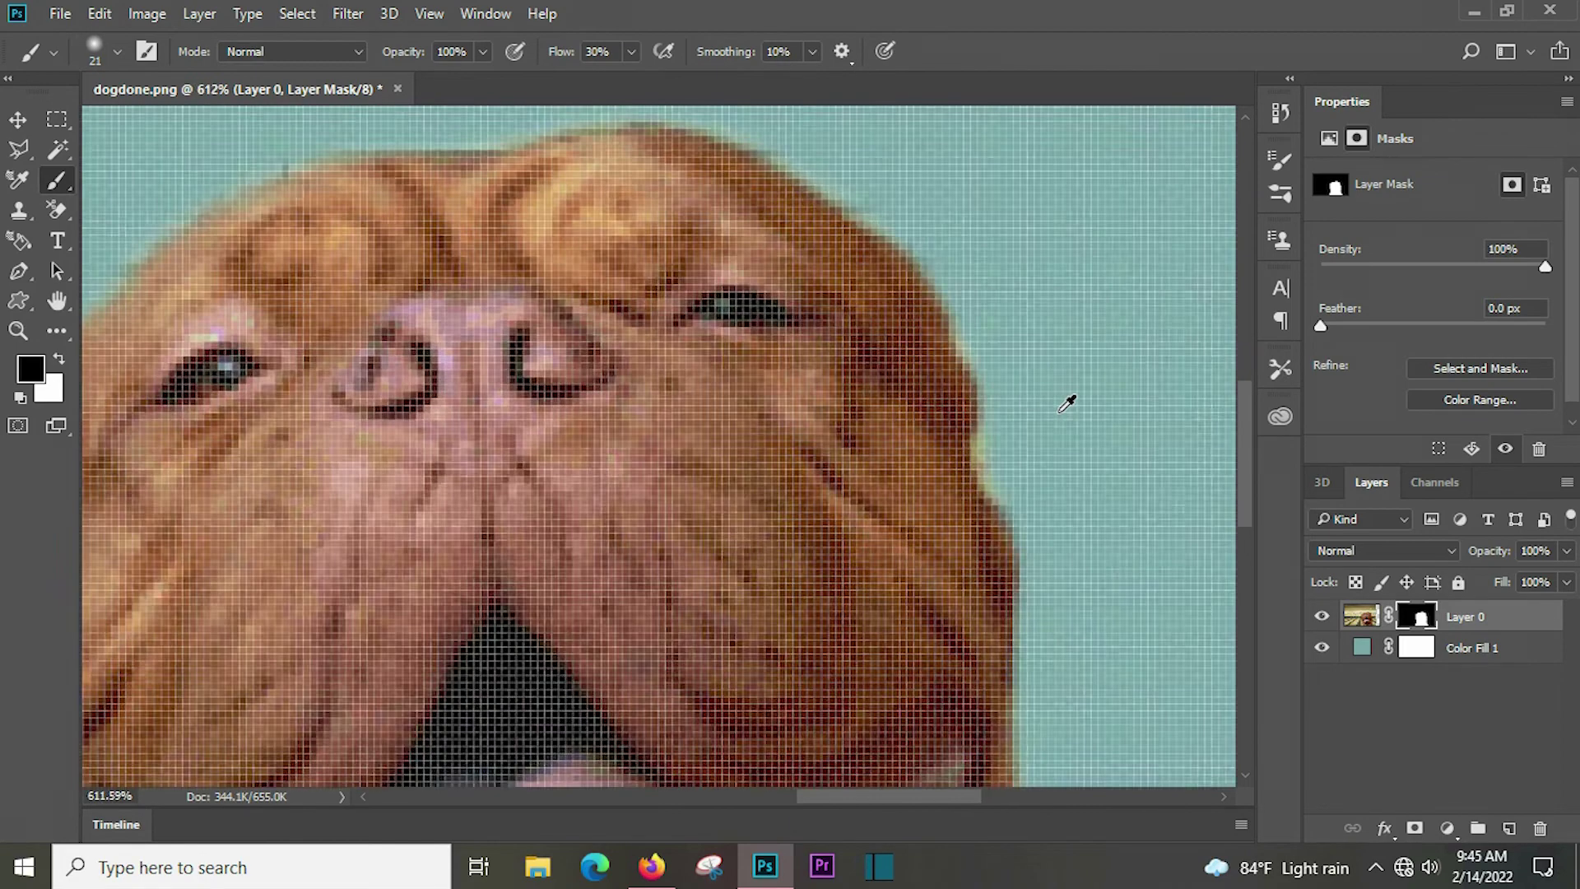
{"action": "scroll", "coordinate": [1014, 451], "scroll_direction": "up", "scroll_amount": 2}
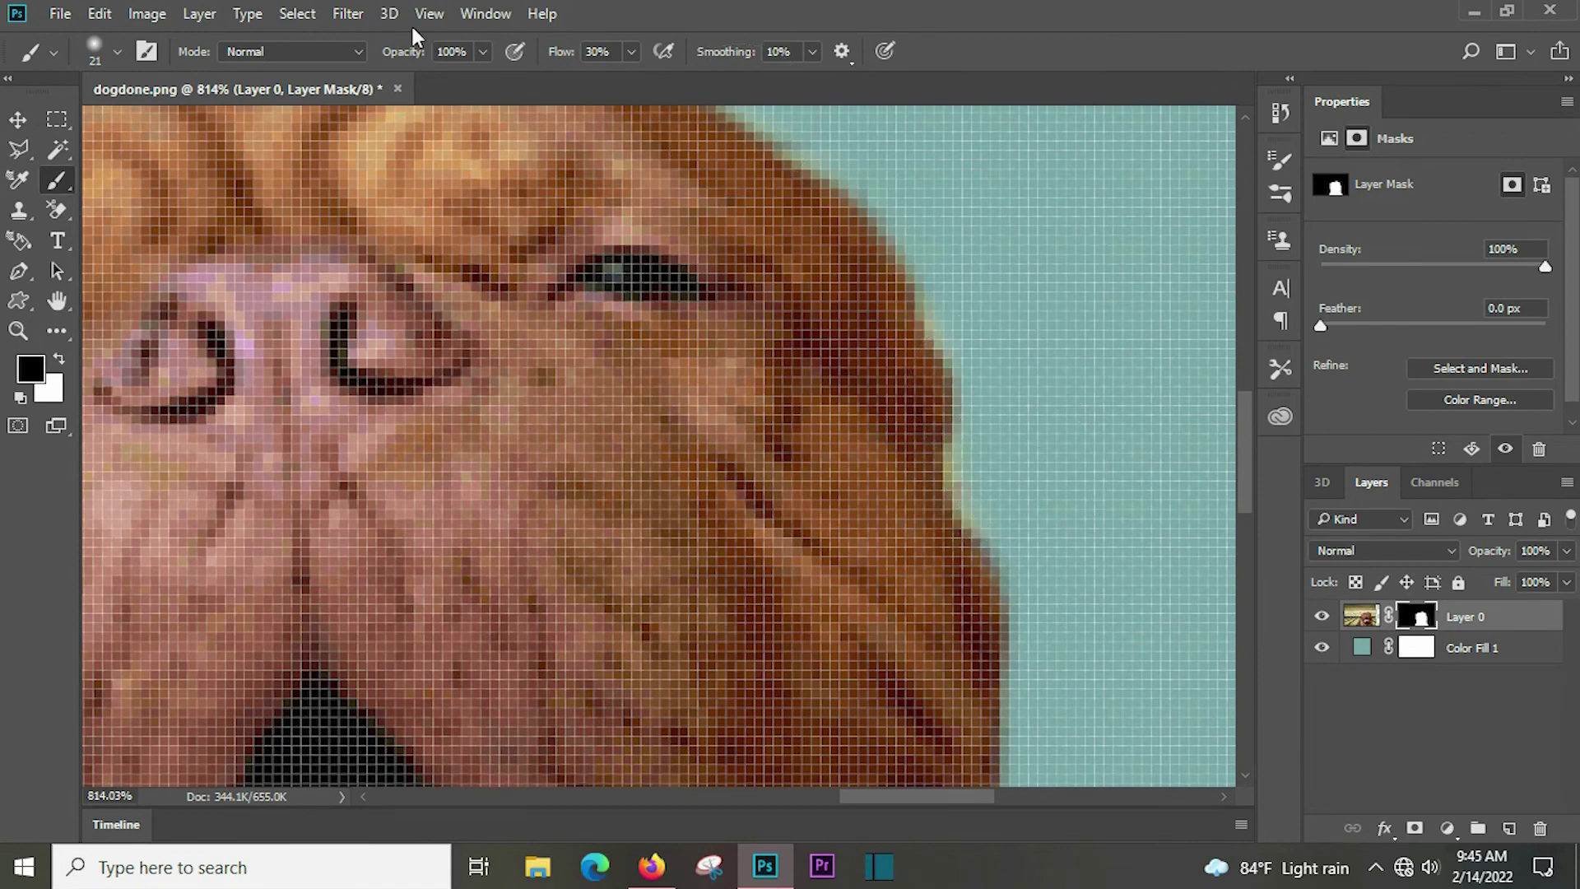
{"action": "left_click", "coordinate": [118, 51]}
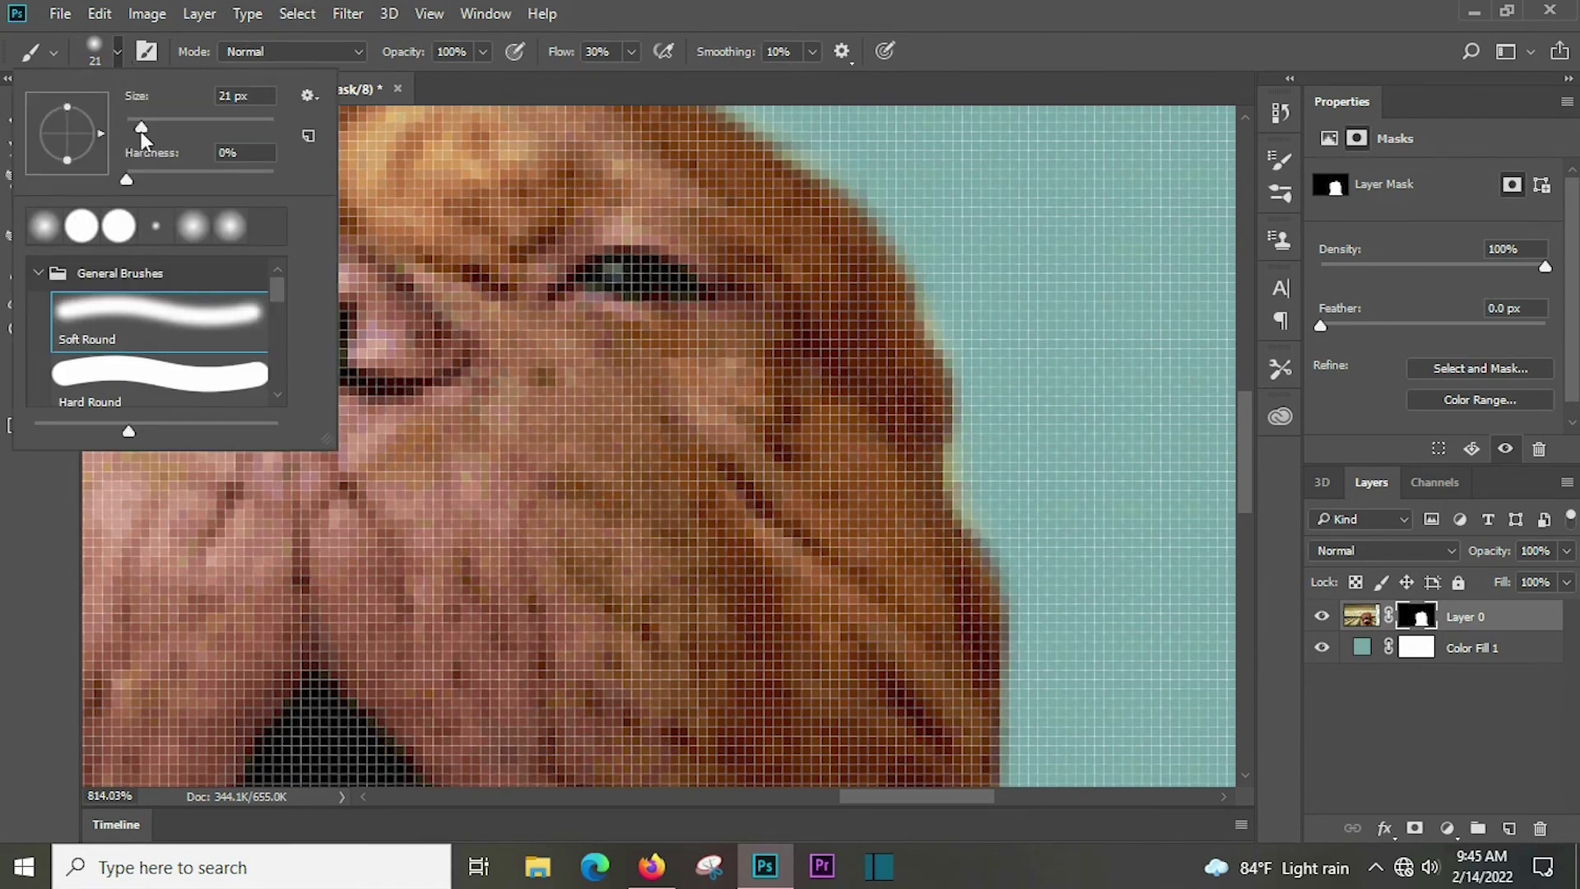
{"action": "left_click_drag", "start_coordinate": [140, 123], "coordinate": [134, 126]}
{"action": "left_click", "coordinate": [901, 347]}
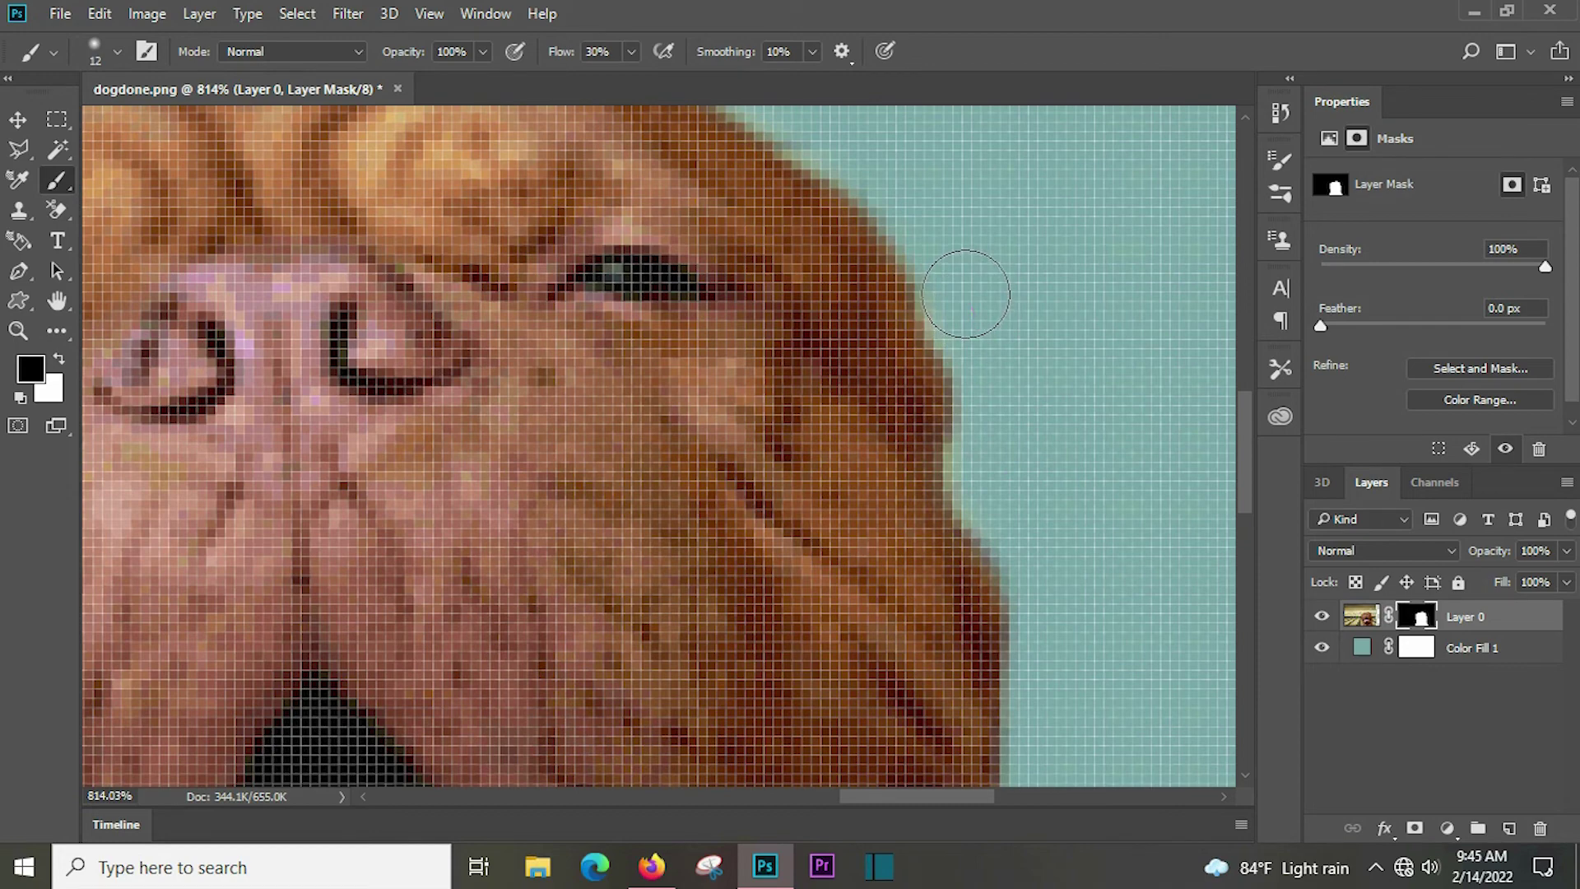
Step: Paint black on the mask to hide stray background above the dog's upper edge
{"action": "scroll", "coordinate": [991, 355], "scroll_direction": "up", "scroll_amount": 2}
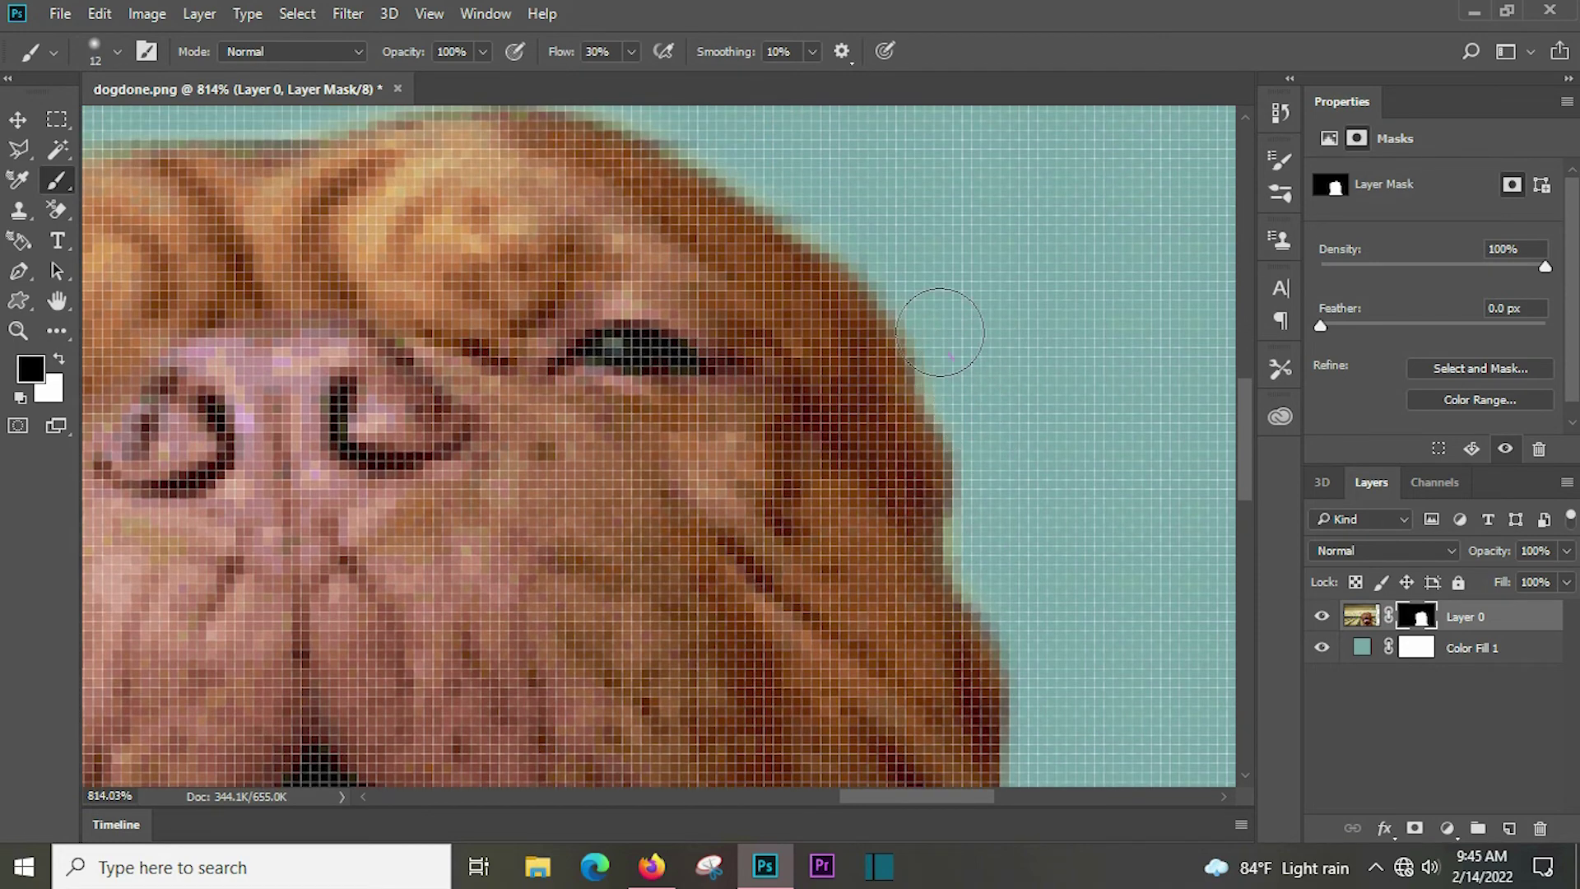
{"action": "left_click_drag", "start_coordinate": [875, 219], "coordinate": [881, 252]}
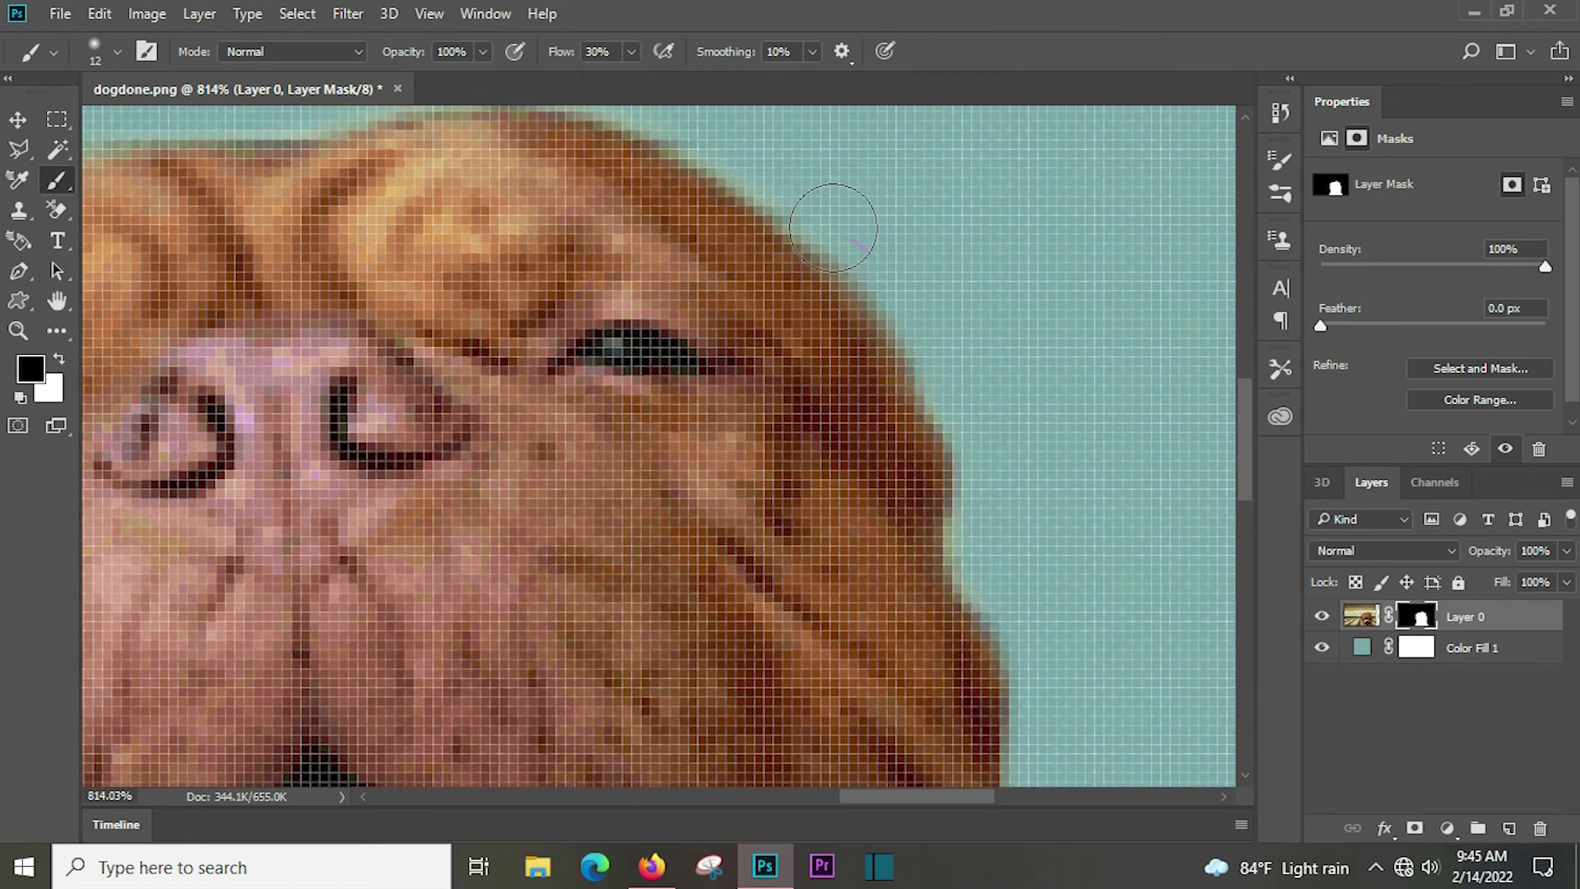
{"action": "scroll", "coordinate": [981, 387], "scroll_direction": "up", "scroll_amount": 2}
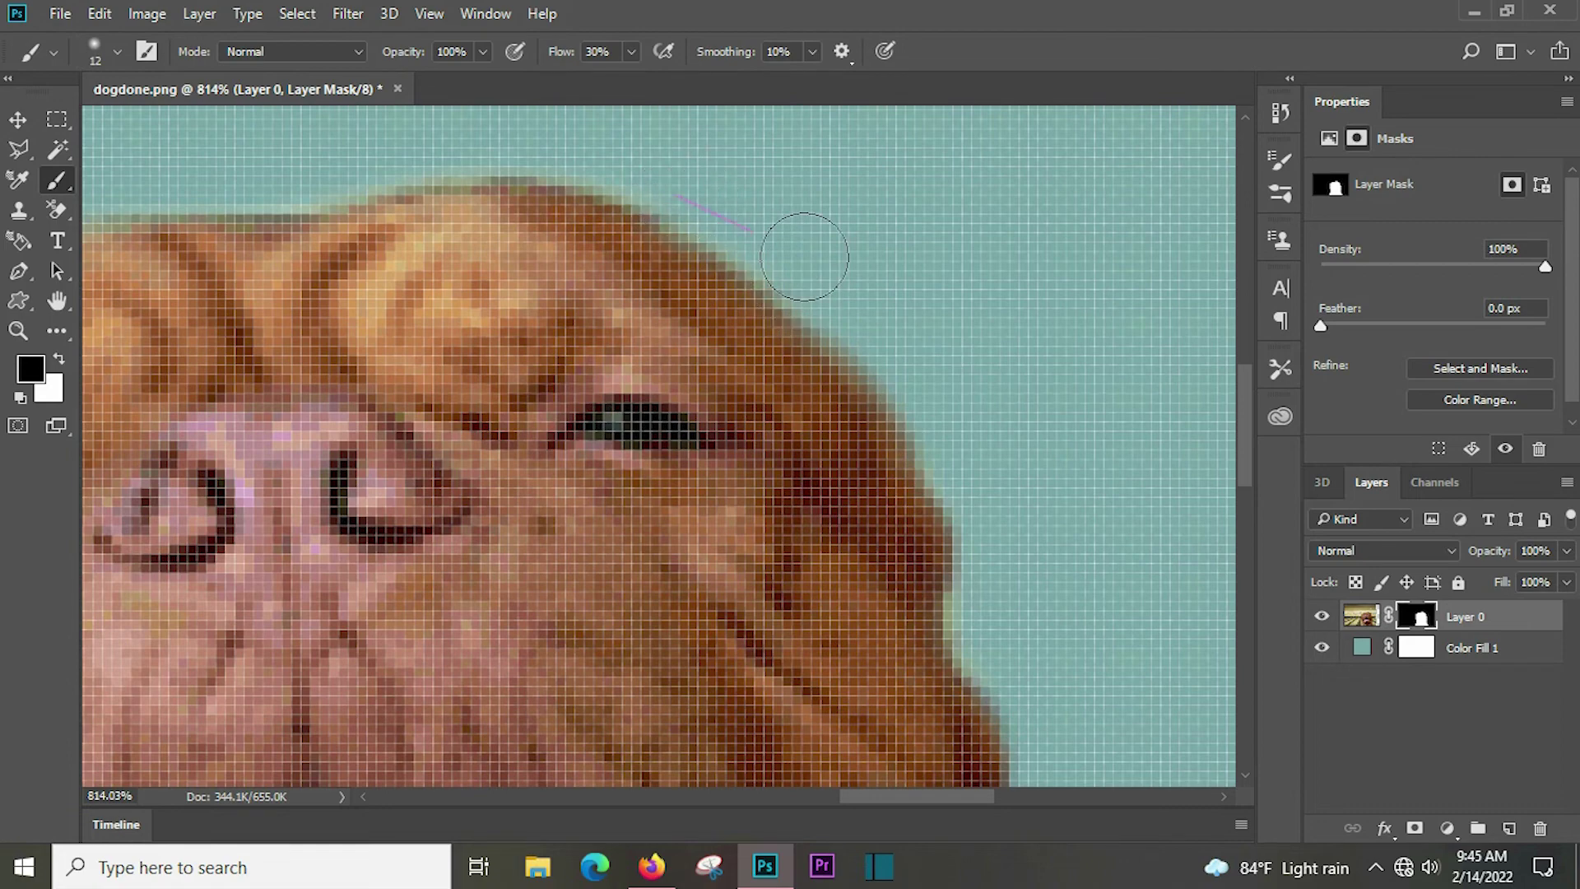
{"action": "mouse_move", "coordinate": [723, 187]}
{"action": "left_mouse_down"}
{"action": "mouse_move", "coordinate": [542, 141]}
{"action": "mouse_move", "coordinate": [779, 254]}
{"action": "left_mouse_up"}
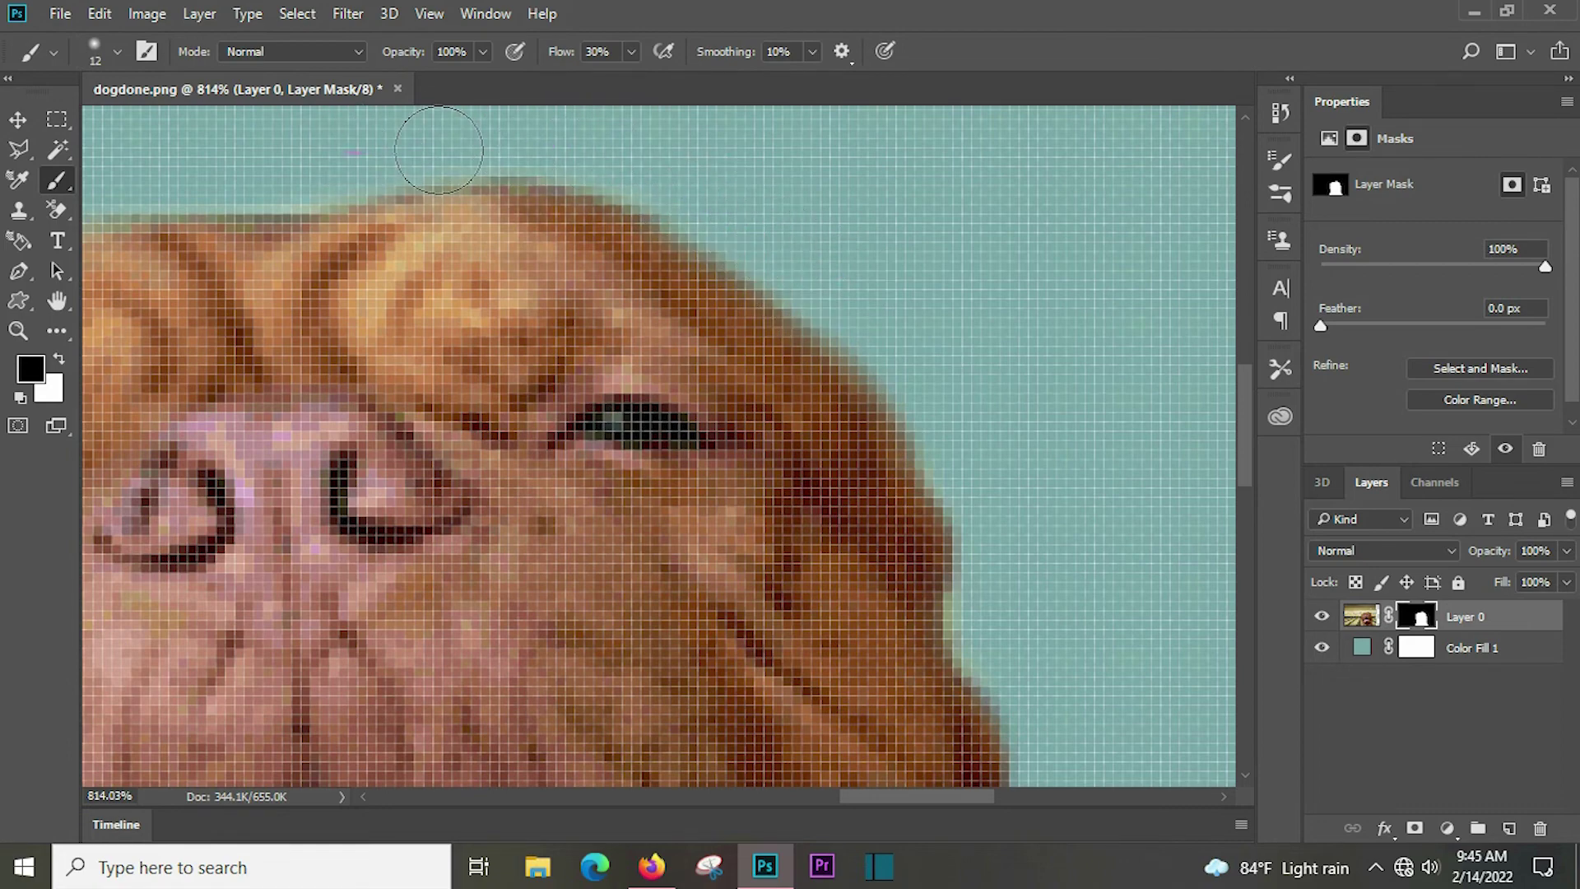
Step: Brush along the top edge of the dog's head until it sits cleanly on the teal
{"action": "scroll", "coordinate": [1018, 430], "scroll_direction": "down", "scroll_amount": 1}
{"action": "scroll", "coordinate": [1015, 430], "scroll_direction": "down", "scroll_amount": 1}
{"action": "scroll", "coordinate": [1011, 436], "scroll_direction": "down", "scroll_amount": 1}
{"action": "scroll", "coordinate": [1011, 436], "scroll_direction": "down", "scroll_amount": 2}
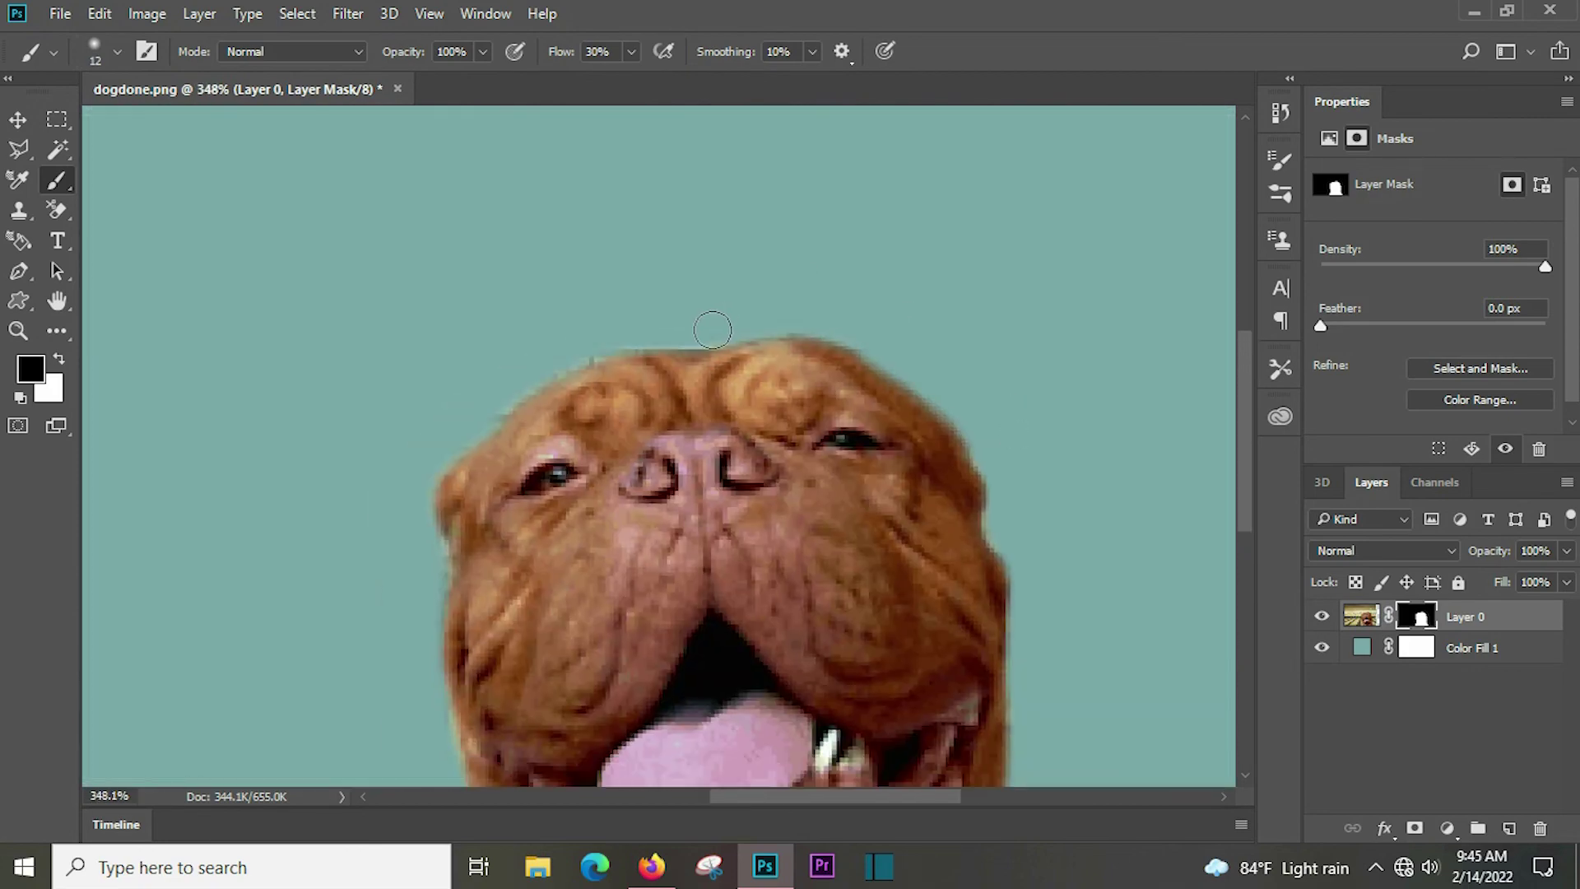
{"action": "mouse_move", "coordinate": [708, 324]}
{"action": "left_mouse_down"}
{"action": "mouse_move", "coordinate": [632, 333]}
{"action": "mouse_move", "coordinate": [527, 380]}
{"action": "mouse_move", "coordinate": [601, 352]}
{"action": "left_mouse_up"}
{"action": "left_click_drag", "start_coordinate": [601, 352], "coordinate": [769, 325]}
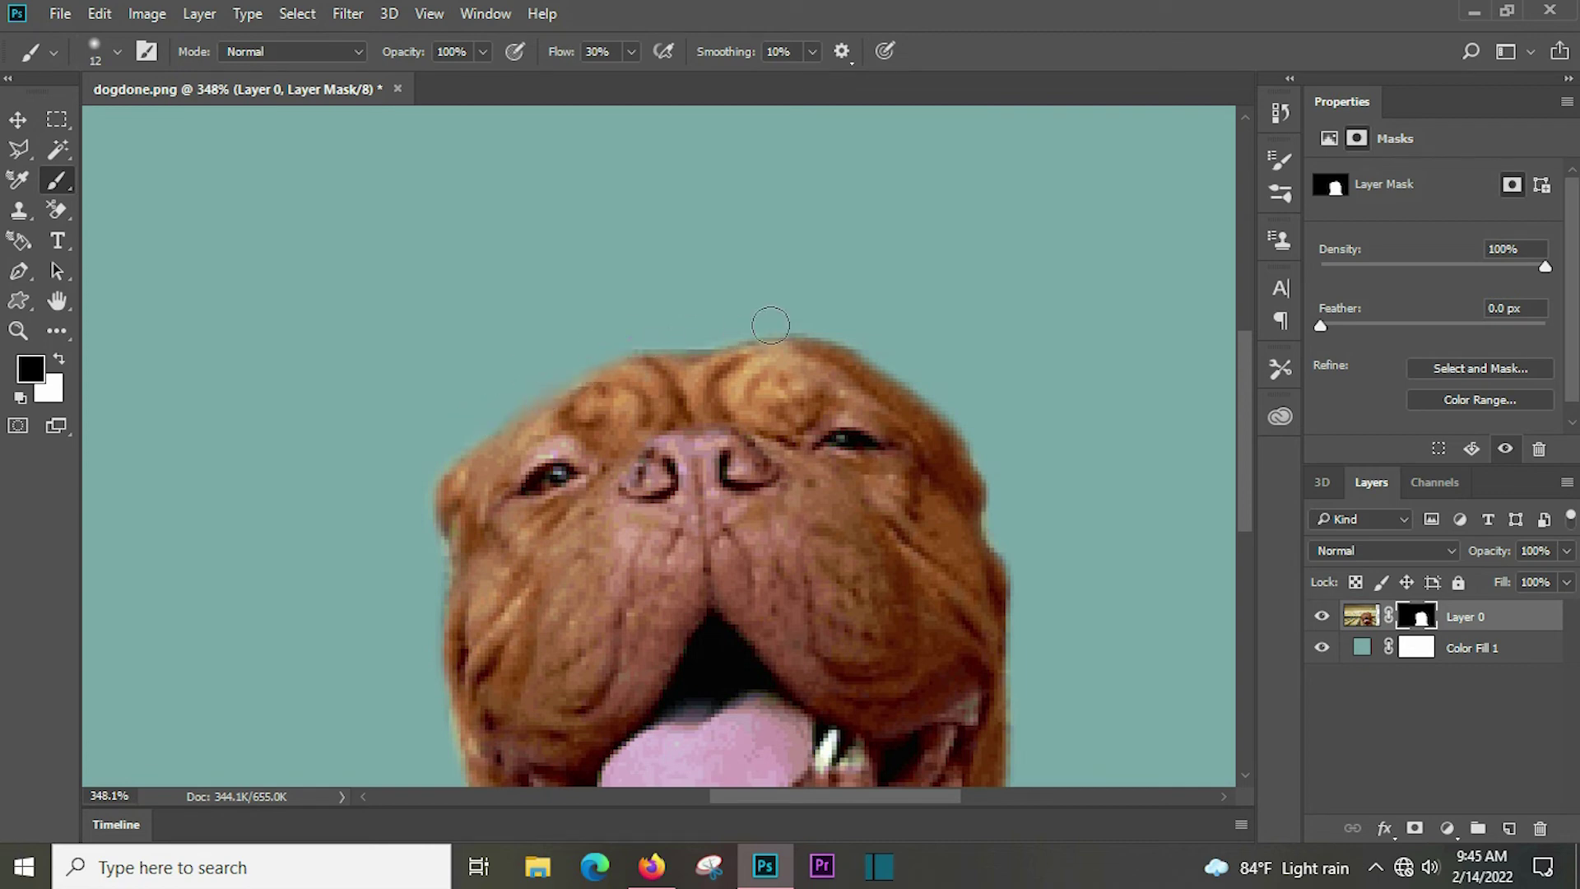
{"action": "scroll", "coordinate": [360, 367], "scroll_direction": "down", "scroll_amount": 3}
{"action": "scroll", "coordinate": [354, 371], "scroll_direction": "down", "scroll_amount": 3}
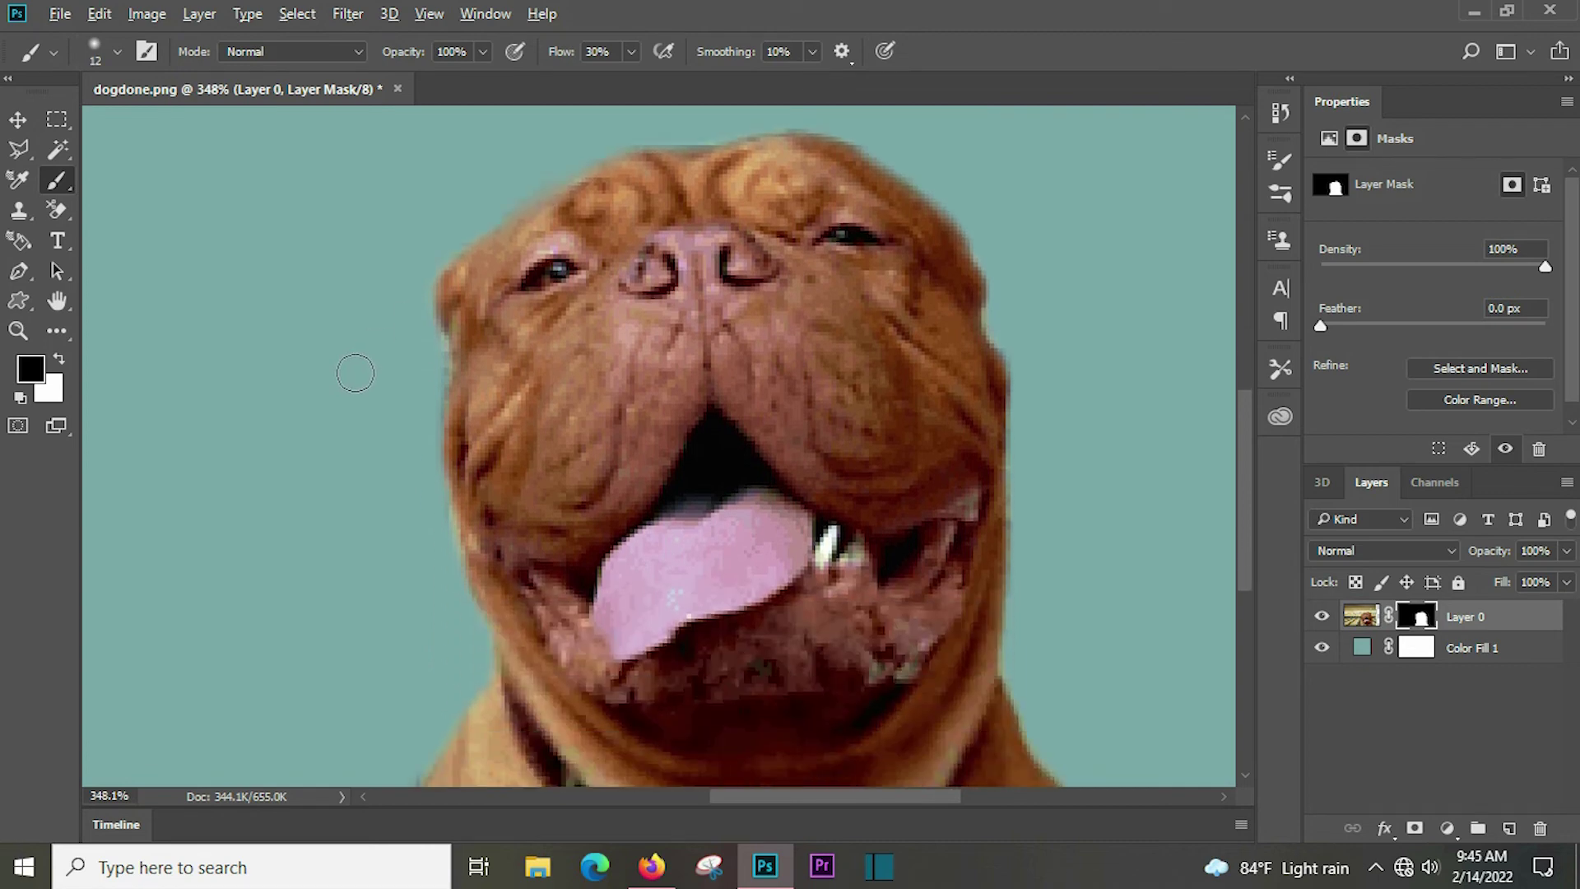
{"action": "scroll", "coordinate": [357, 373], "scroll_direction": "down", "scroll_amount": 2, "text": "alt"}
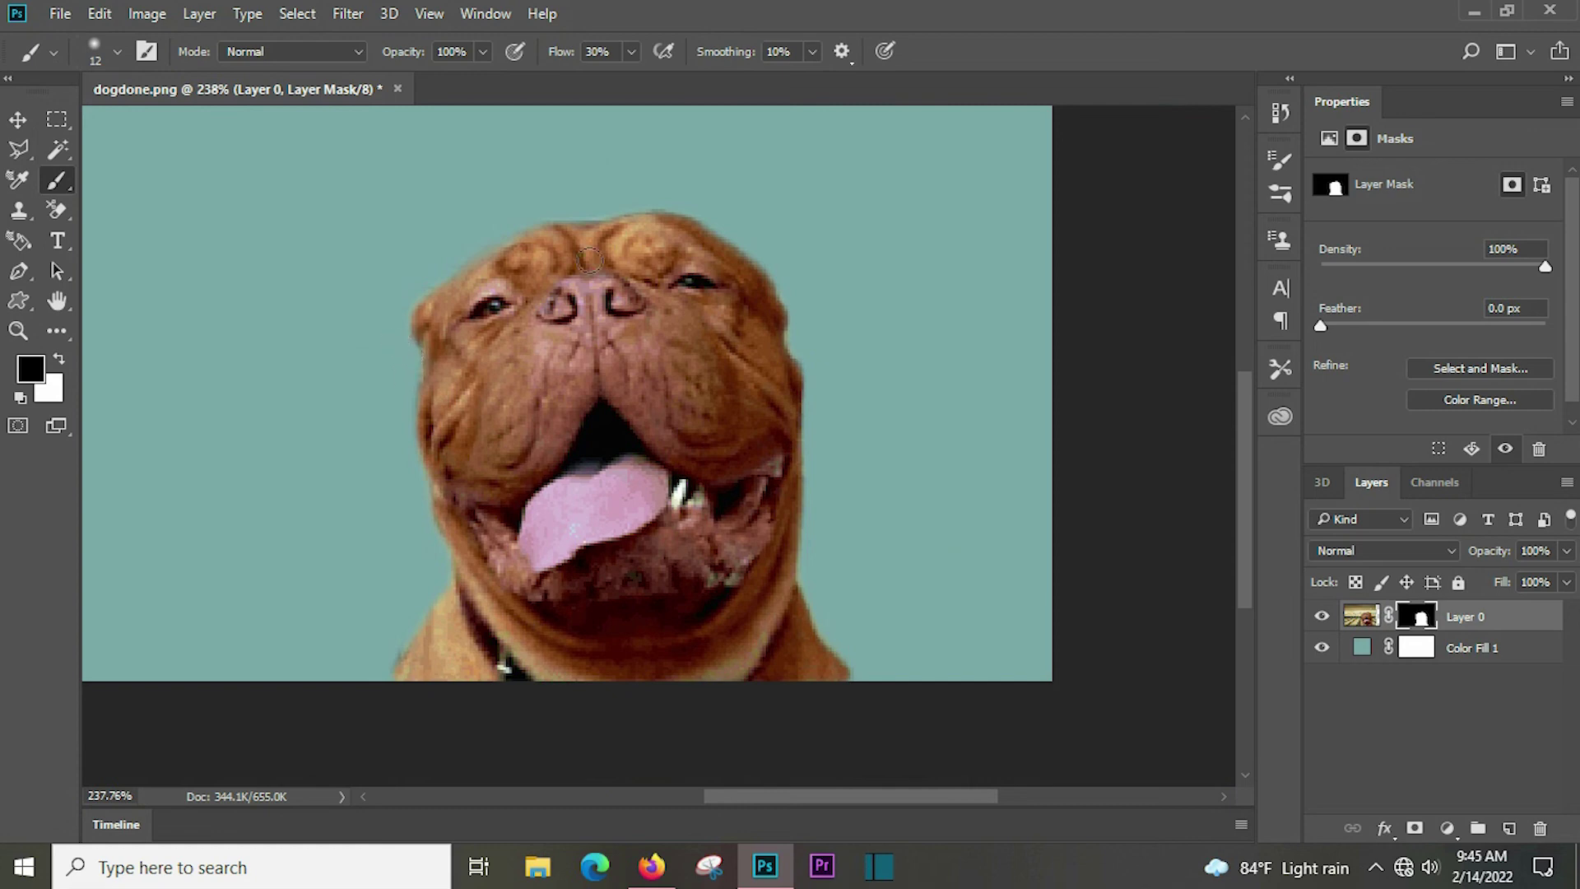
{"action": "scroll", "coordinate": [910, 430], "scroll_direction": "down", "scroll_amount": 2}
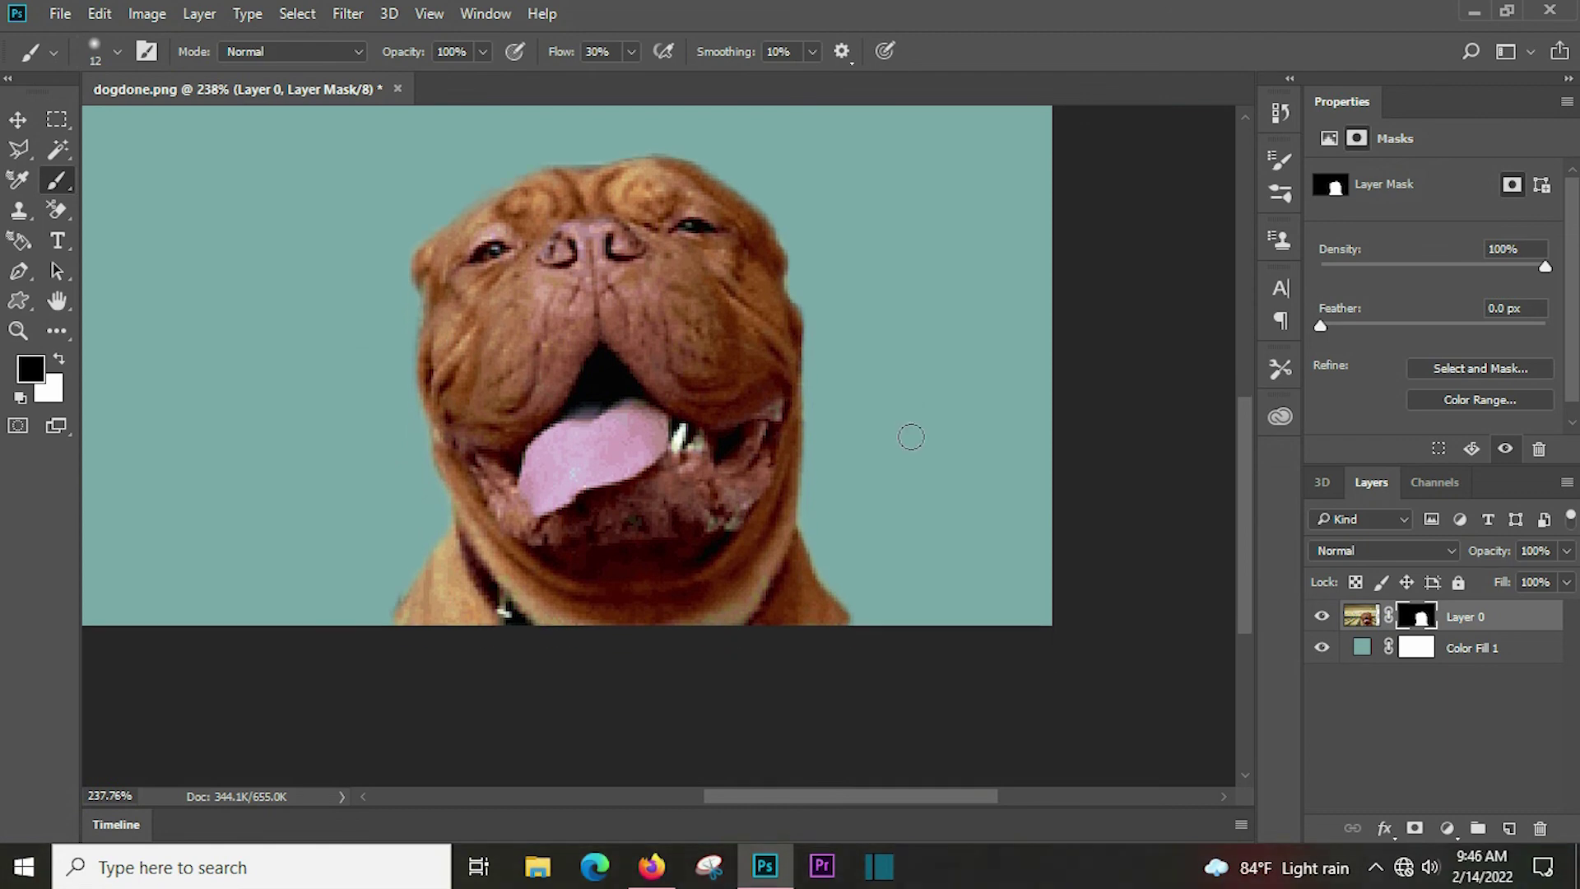
Step: Zoom out to the full image and drag the dog cutout up and left with the Move tool
{"action": "scroll", "coordinate": [926, 443], "scroll_direction": "down", "scroll_amount": 1}
{"action": "scroll", "coordinate": [925, 443], "scroll_direction": "up", "scroll_amount": 6}
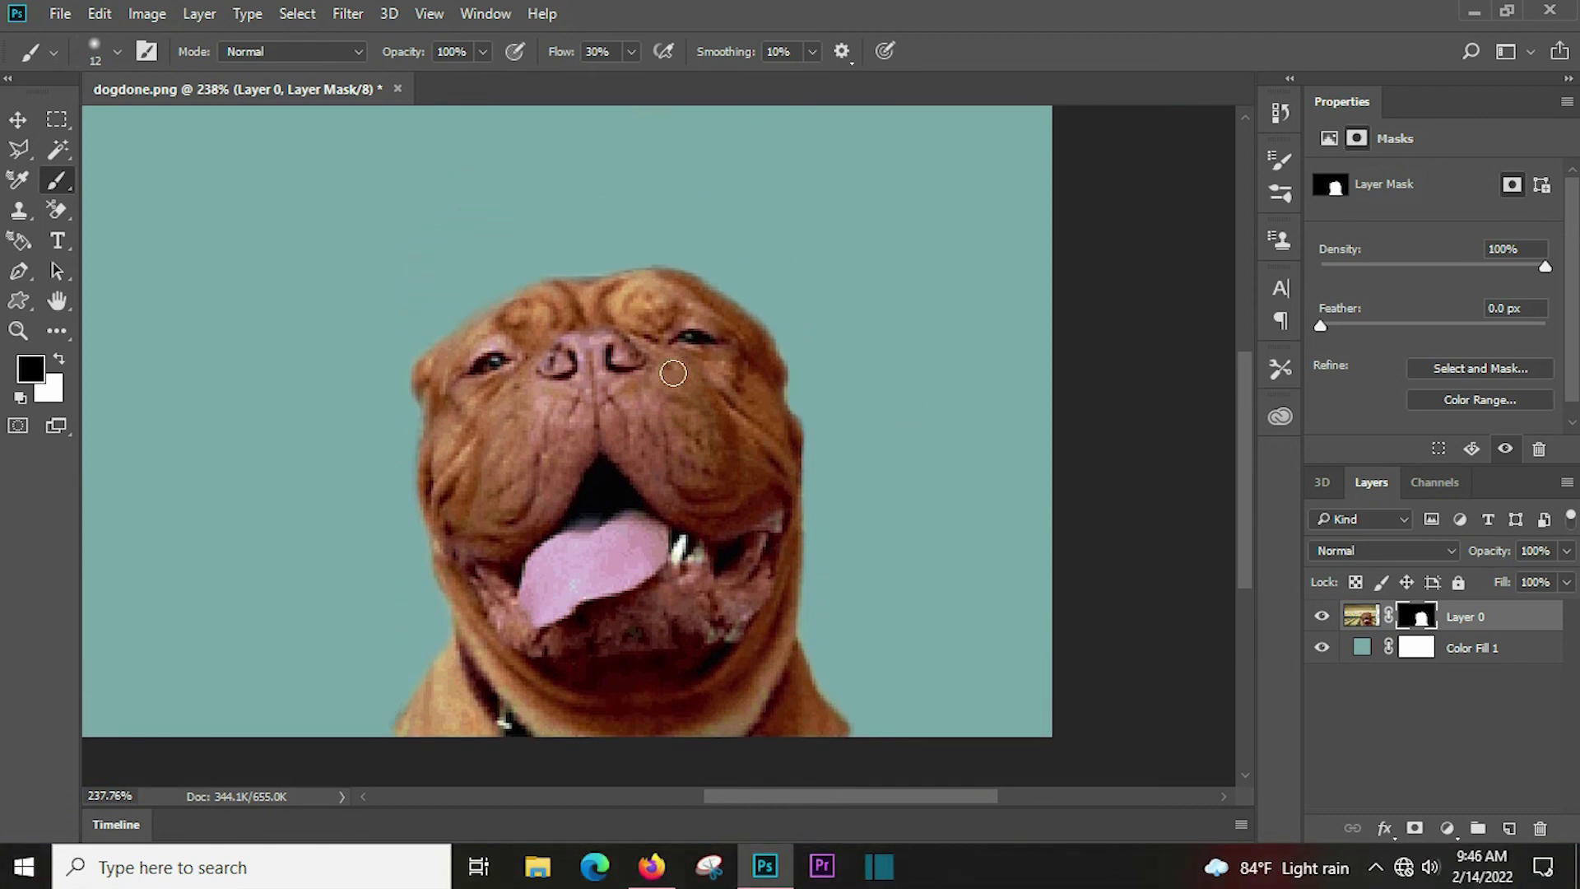
{"action": "scroll", "coordinate": [939, 525], "scroll_direction": "down", "scroll_amount": 2}
{"action": "scroll", "coordinate": [946, 520], "scroll_direction": "down", "scroll_amount": 1}
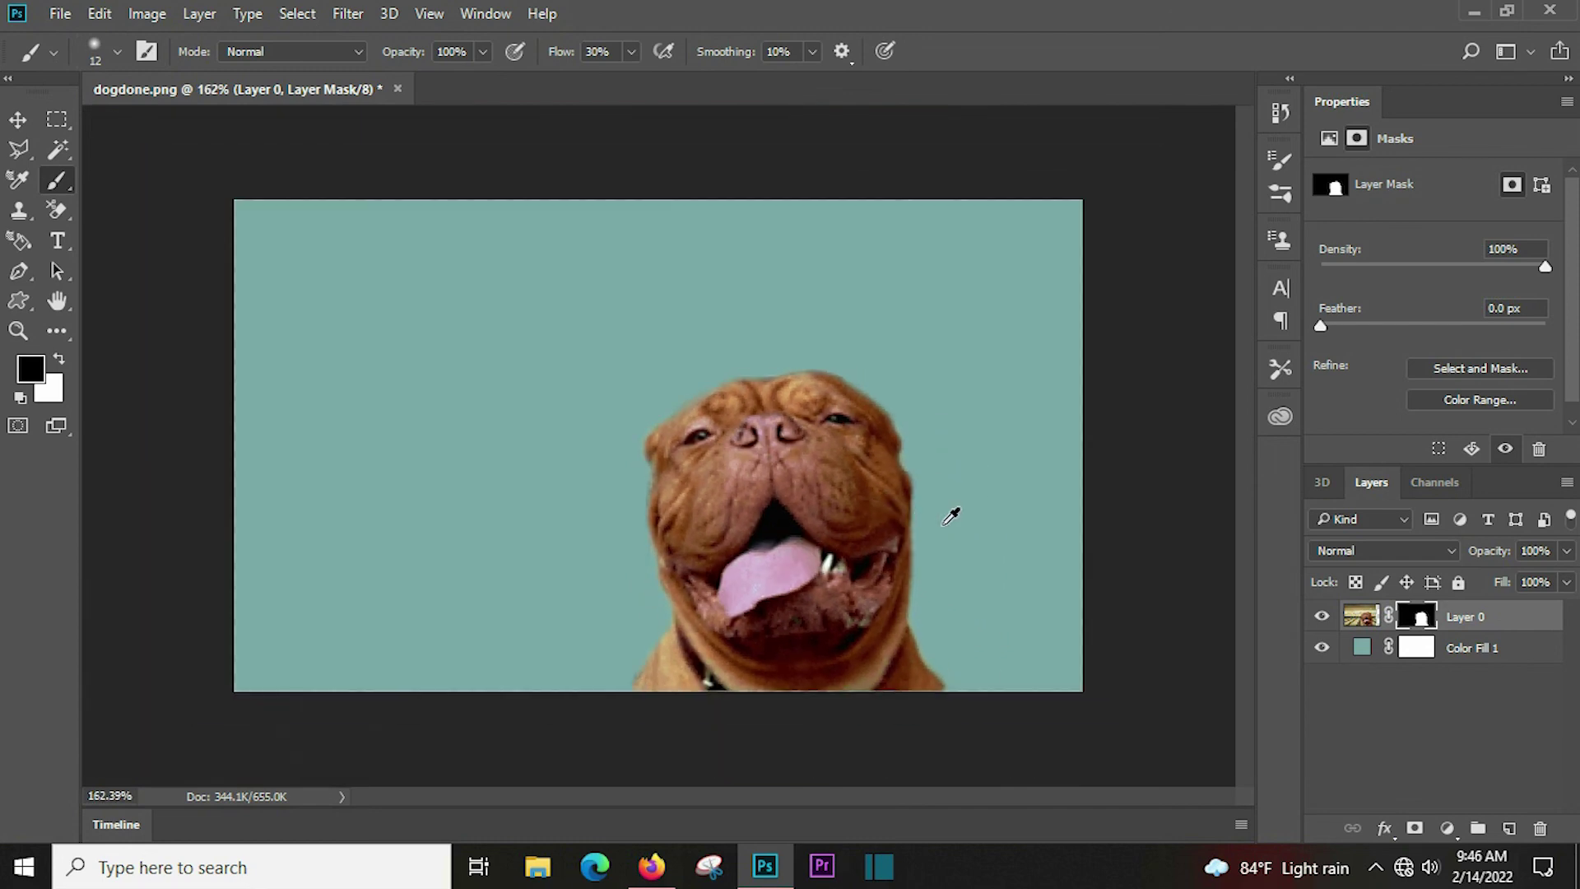
{"action": "scroll", "coordinate": [952, 515], "scroll_direction": "down", "scroll_amount": 1}
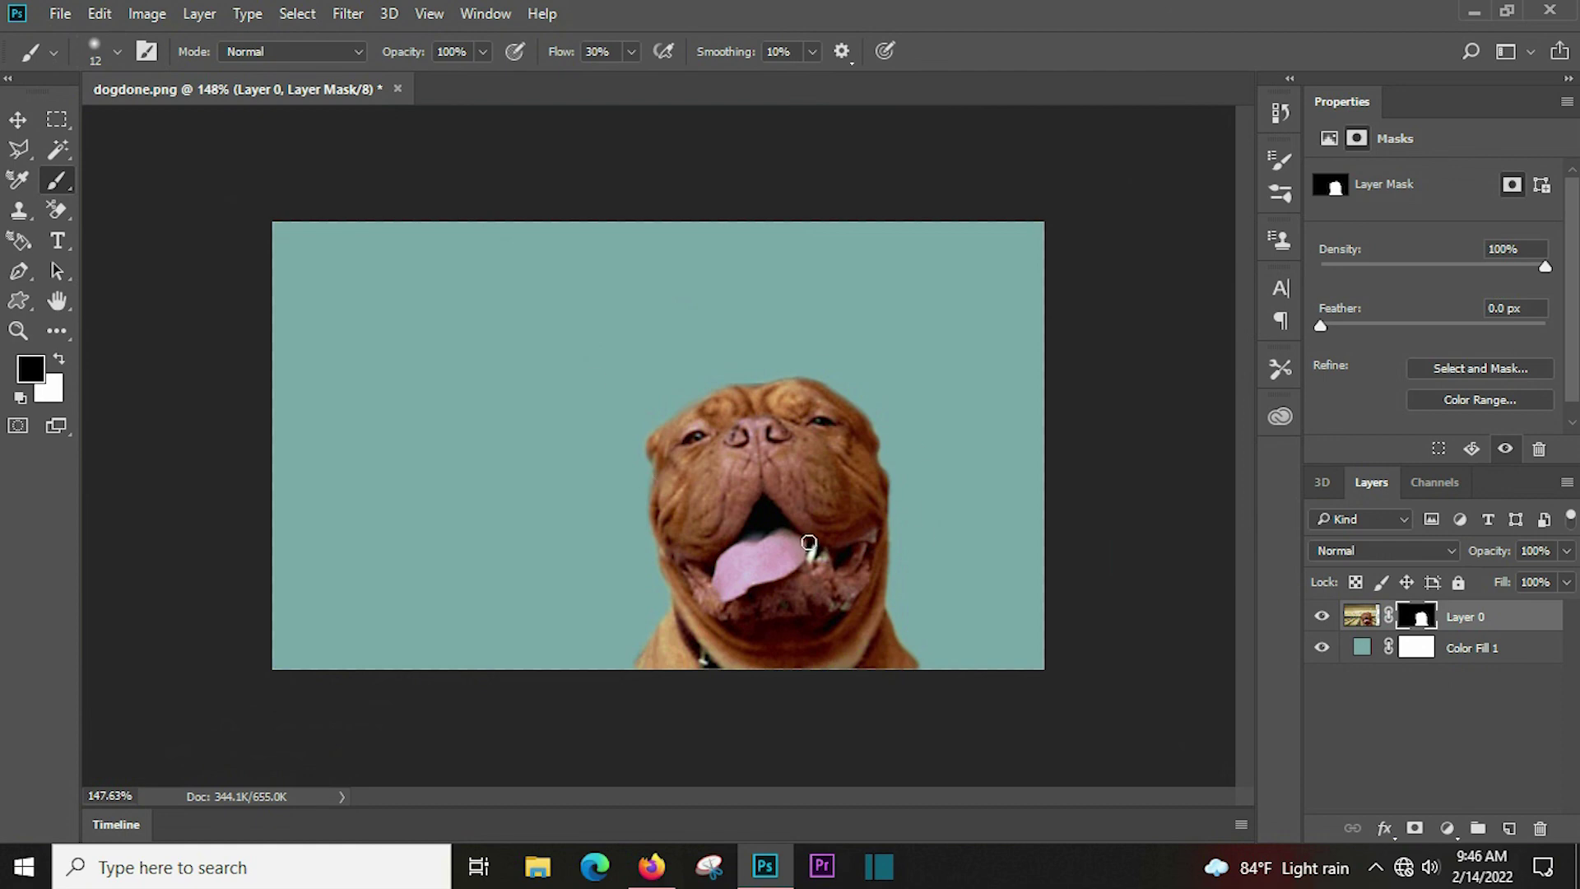
{"action": "key", "text": "v"}
{"action": "mouse_move", "coordinate": [818, 479]}
{"action": "left_mouse_down"}
{"action": "mouse_move", "coordinate": [714, 420]}
{"action": "mouse_move", "coordinate": [750, 434]}
{"action": "left_mouse_up"}
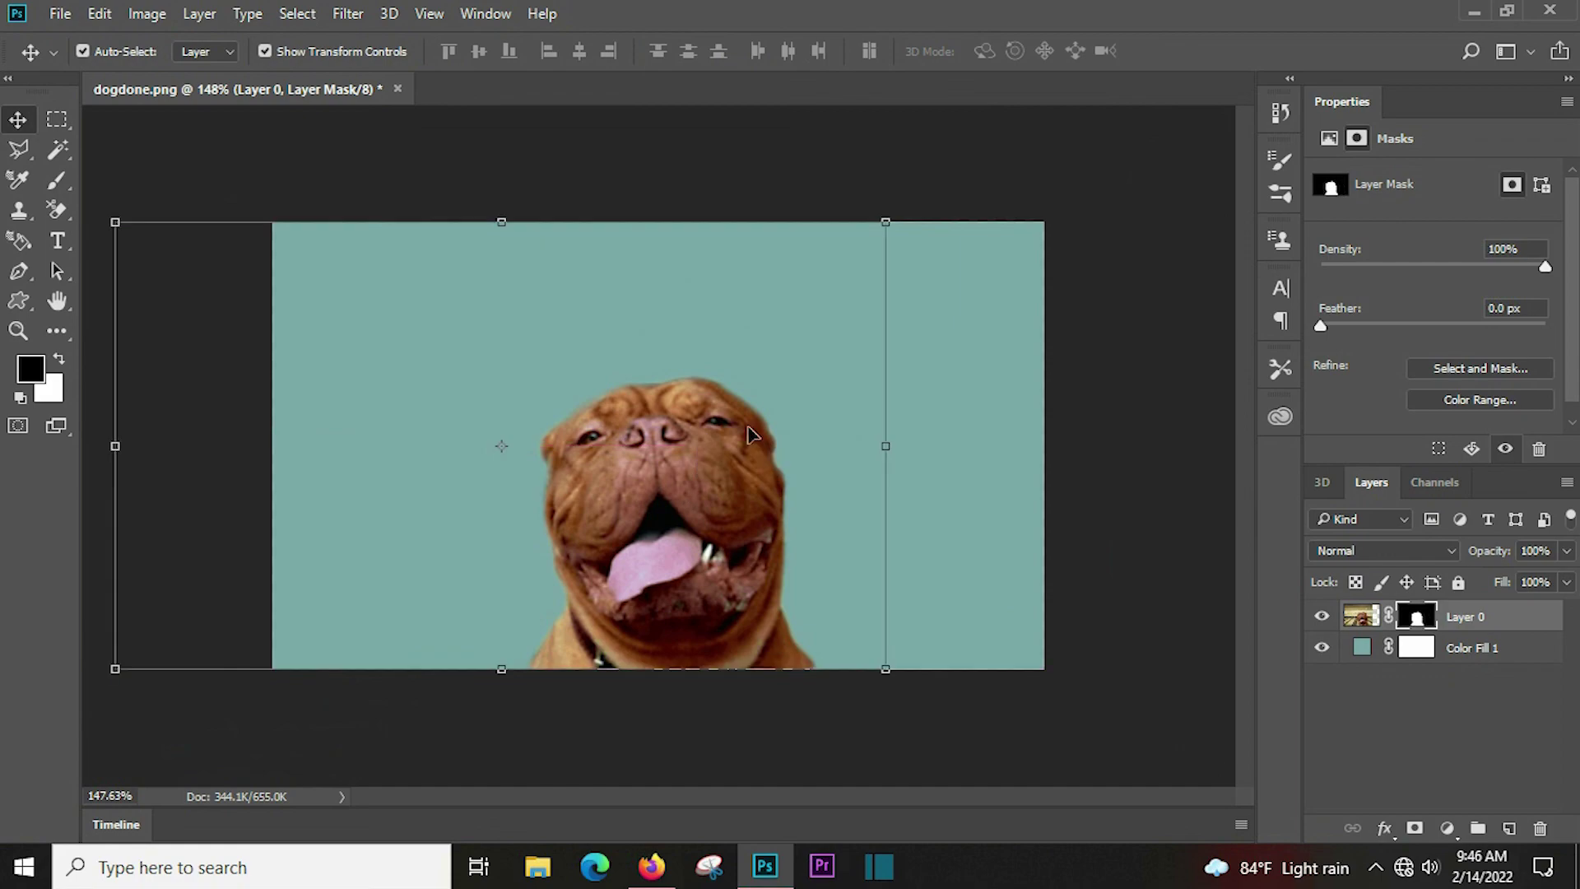